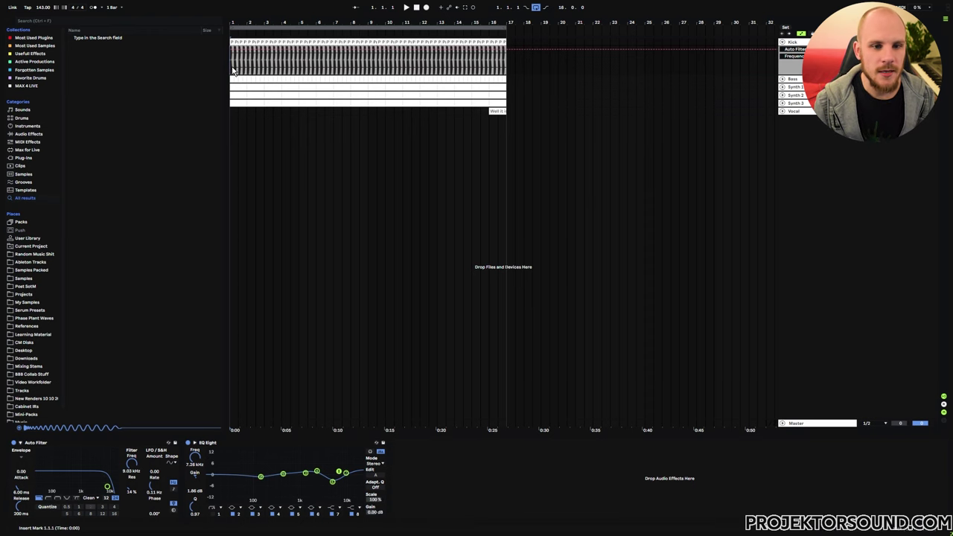
# Step: Play the arrangement from bar 1 and examine the Kick and Bass clips up close
pyautogui.press('space')
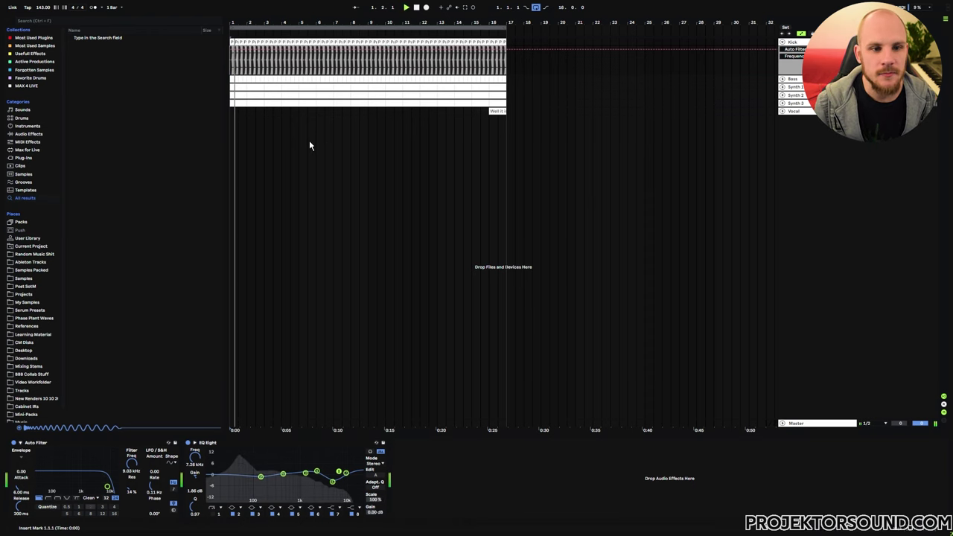
pyautogui.click(797, 111)
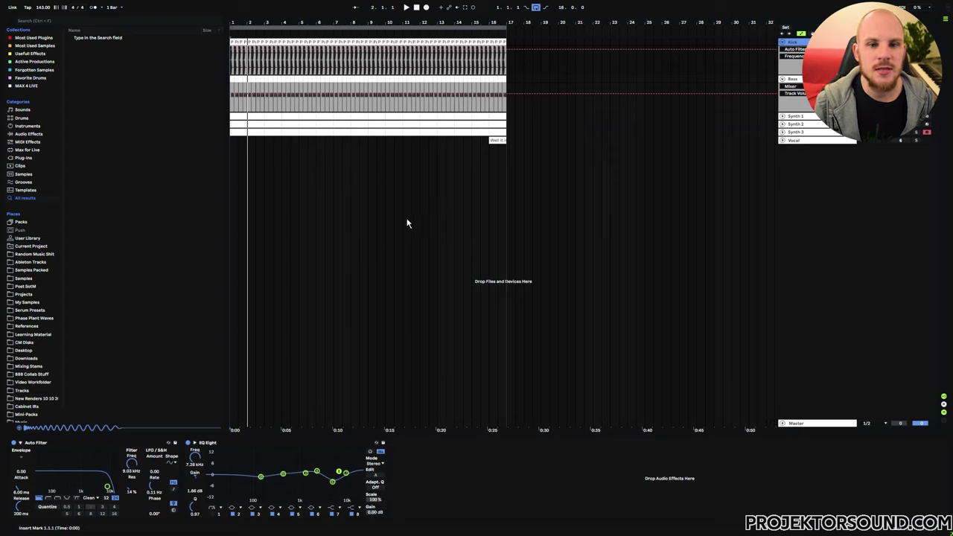
pyautogui.moveTo(273, 20); pyautogui.dragTo(272, 67)
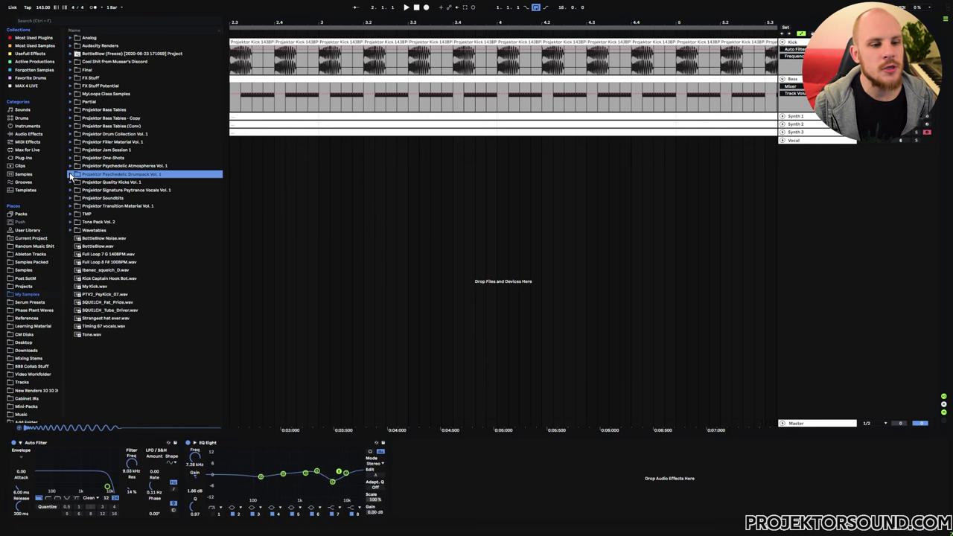
# Step: Browse the 143 BPM in-tempo kicks in Projektor Psychedelic Drumpack Vol. 1 and audition several, including kicks 34, 37, 44 and 50
pyautogui.click(71, 175)
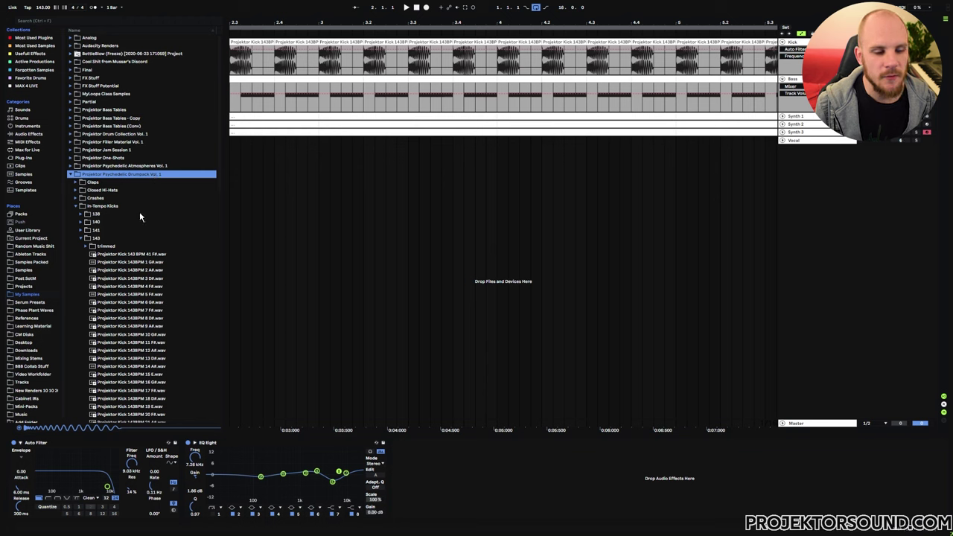
pyautogui.scroll(-10, 165, 197)
pyautogui.click(158, 241)
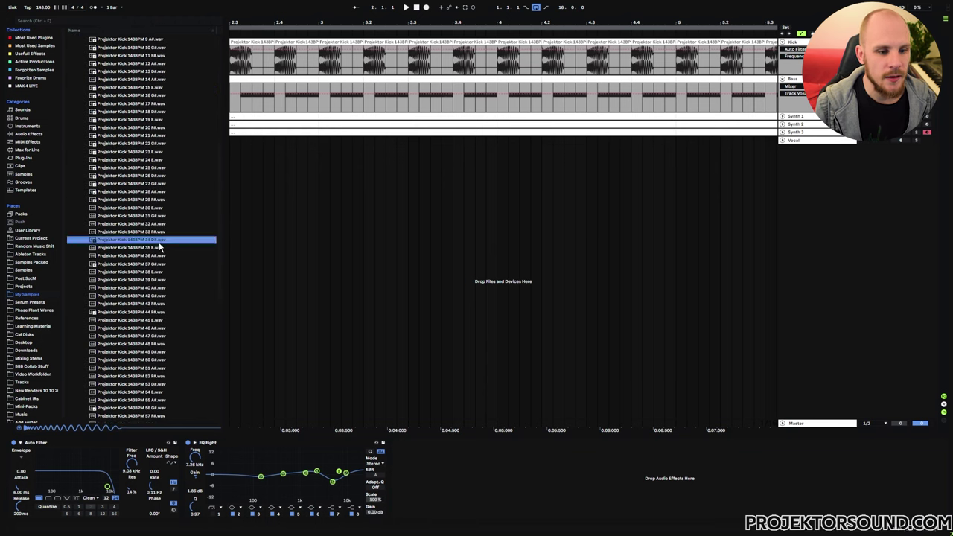
pyautogui.click(157, 265)
pyautogui.click(153, 312)
pyautogui.click(158, 360)
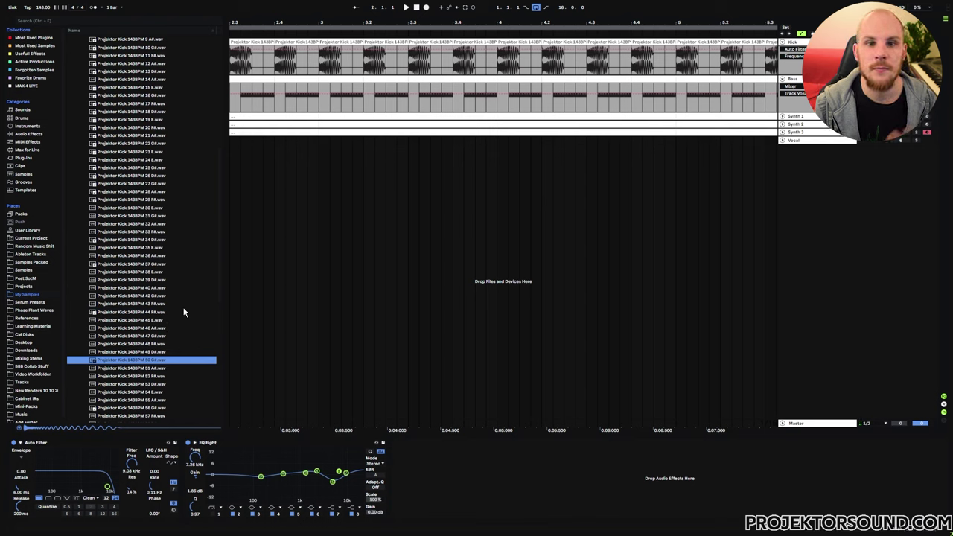
pyautogui.scroll(1, 117, 219)
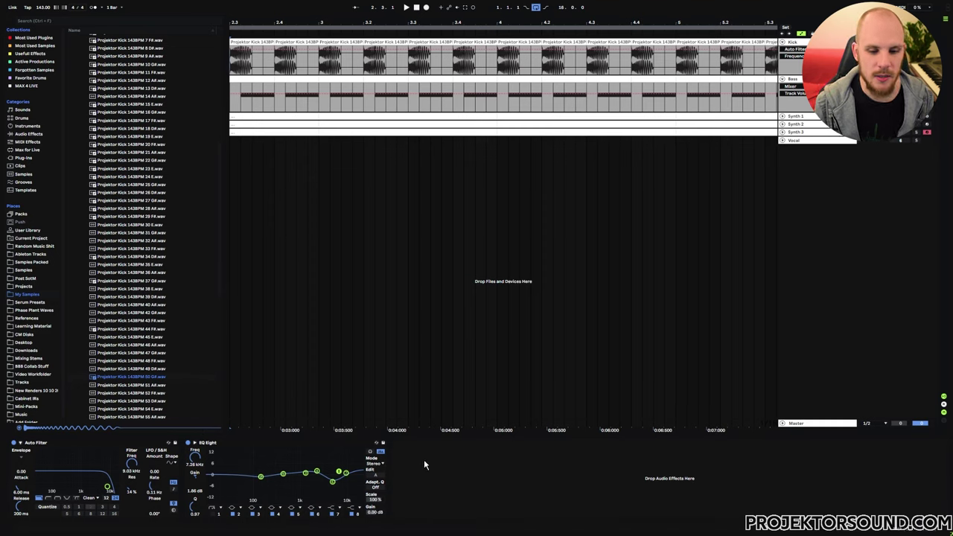
# Step: Open Serum on the Bass track and locate the [BASS] Sub-Shifter (Auto Sub Control) preset in the PPE Vol 3 TMP user folder
pyautogui.click(795, 79)
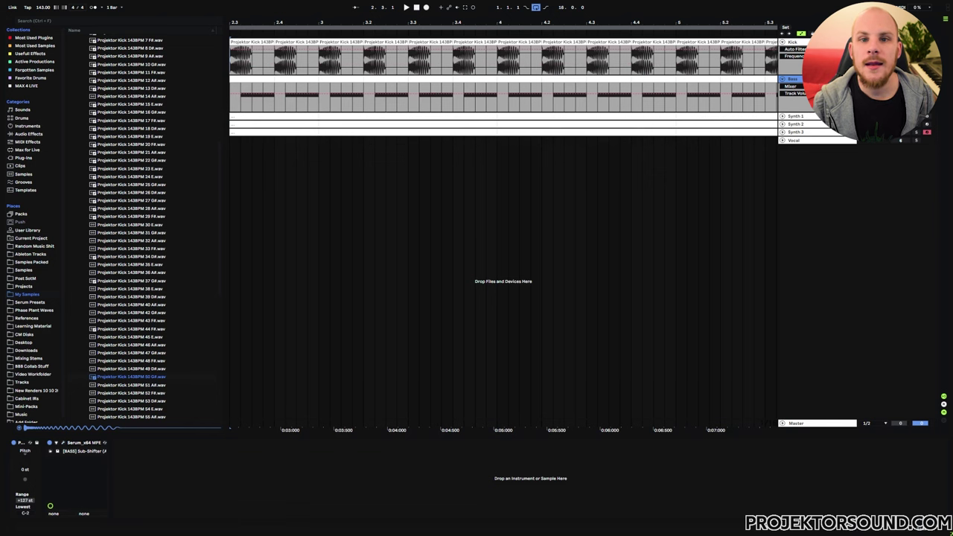
pyautogui.click(63, 444)
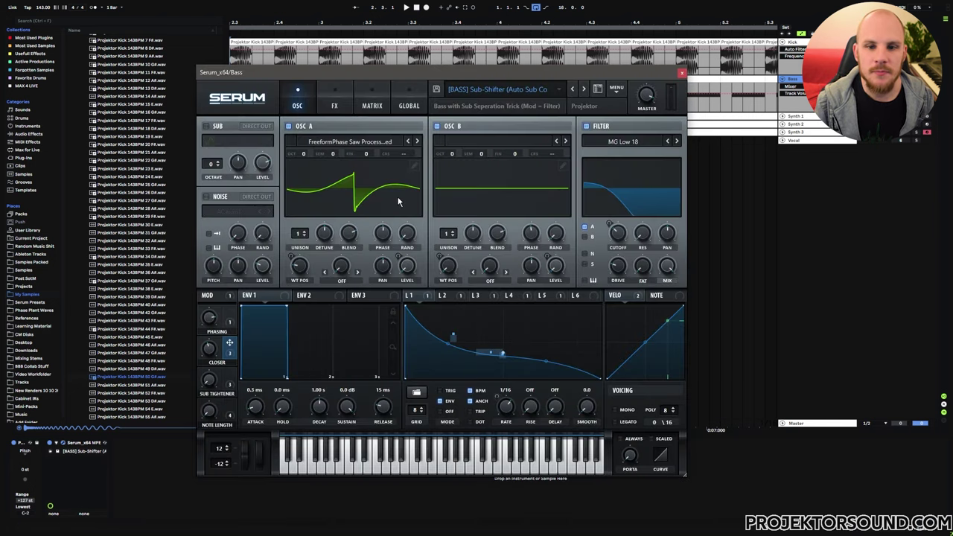
pyautogui.click(543, 92)
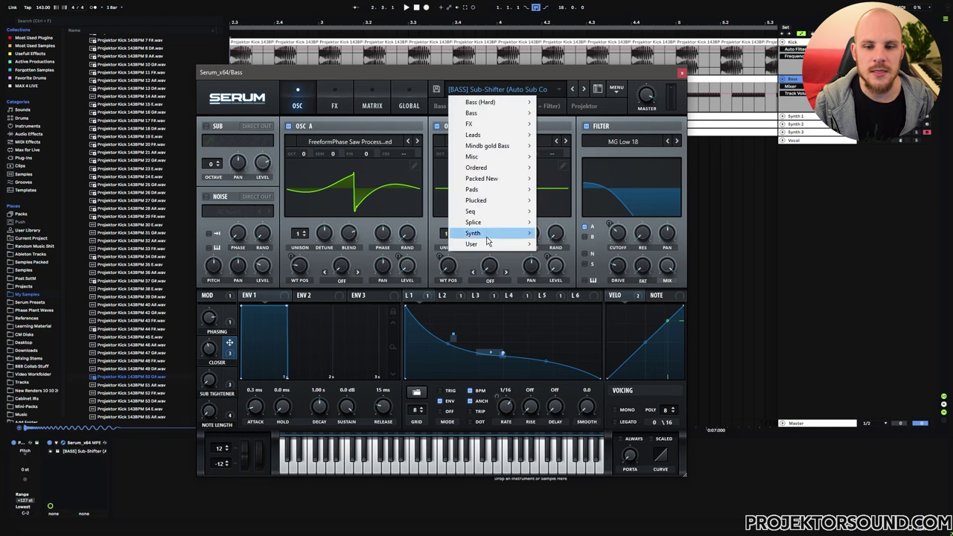
pyautogui.moveTo(484, 245)
pyautogui.moveTo(18, 320)
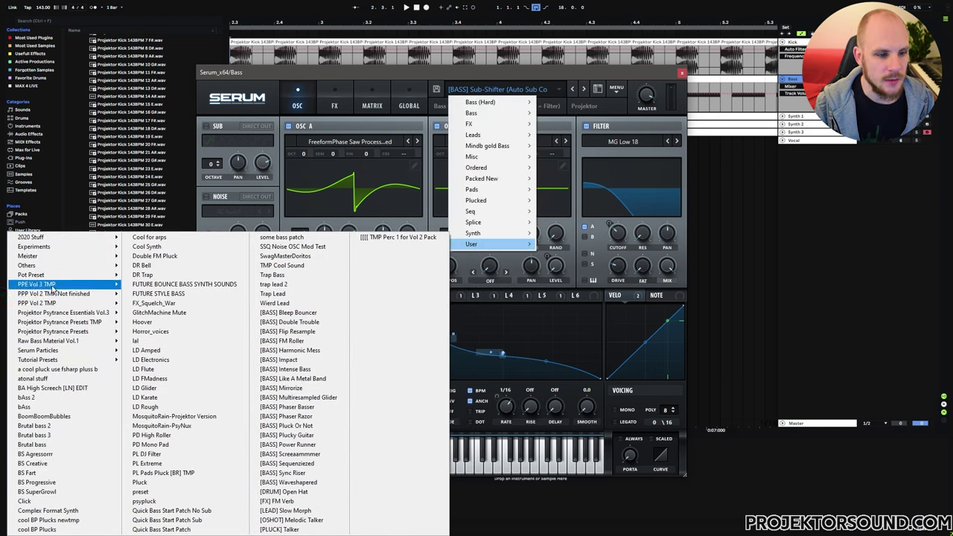
pyautogui.moveTo(90, 286)
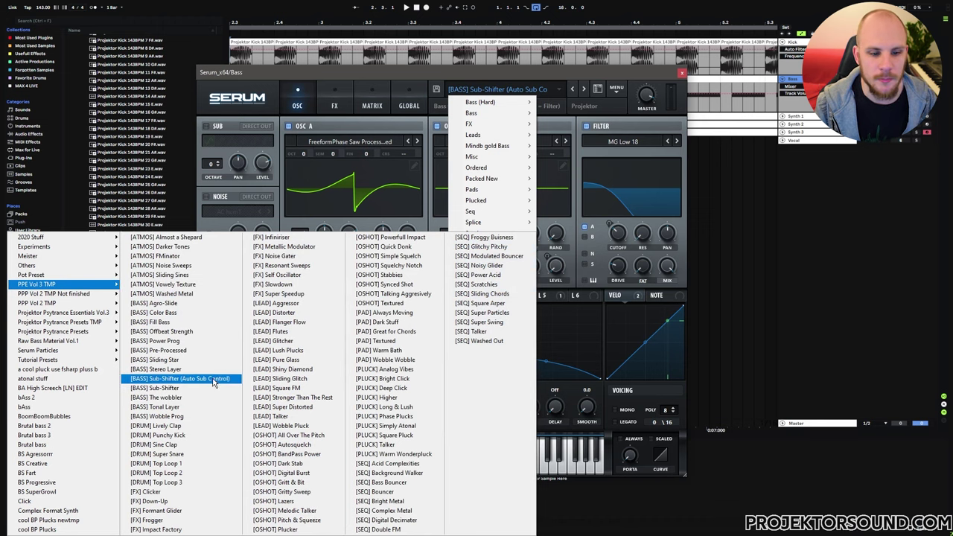
pyautogui.click(367, 81)
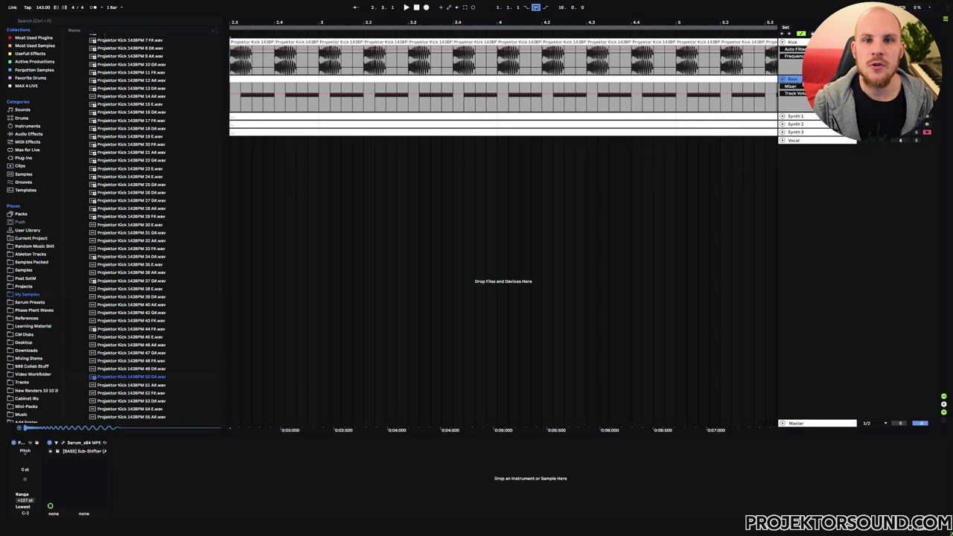
pyautogui.click(146, 451)
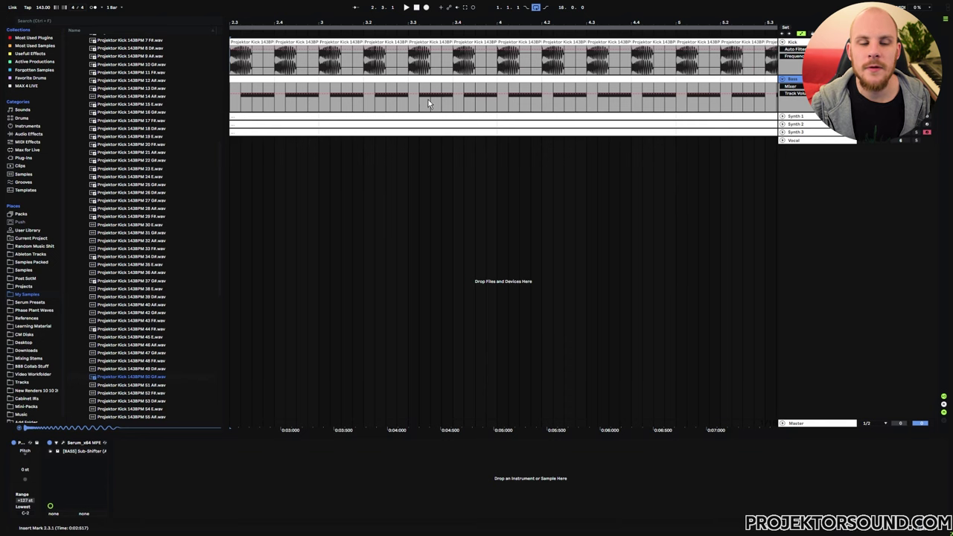
pyautogui.scroll(2, 161, 179)
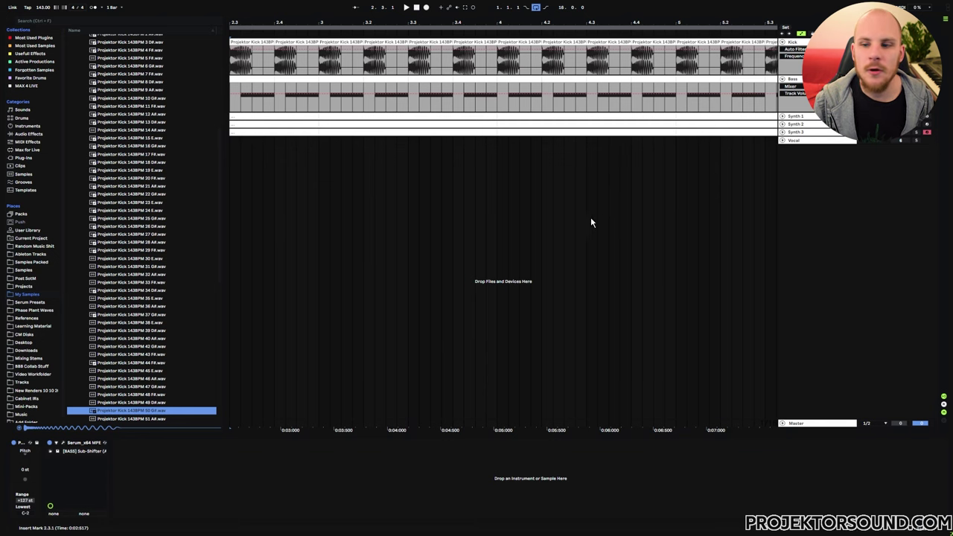
# Step: Inspect the Synth 1 device chain and play the arrangement from the start with more bars in view
pyautogui.click(794, 117)
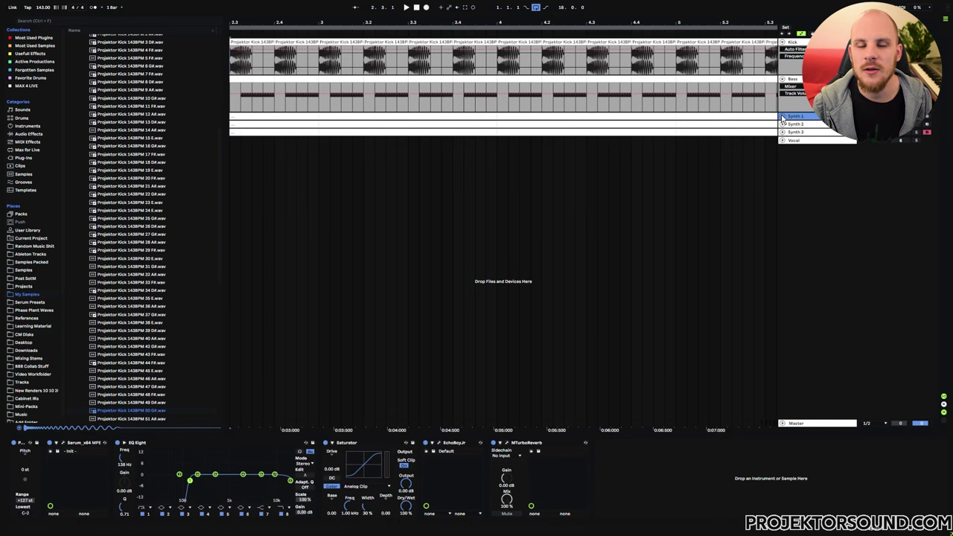
pyautogui.click(331, 245)
pyautogui.press('space')
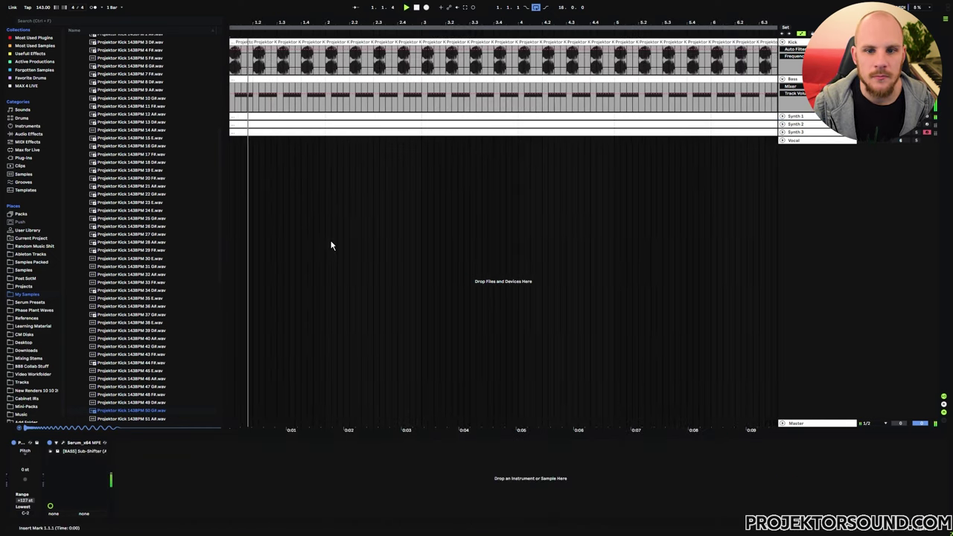
pyautogui.press('-')
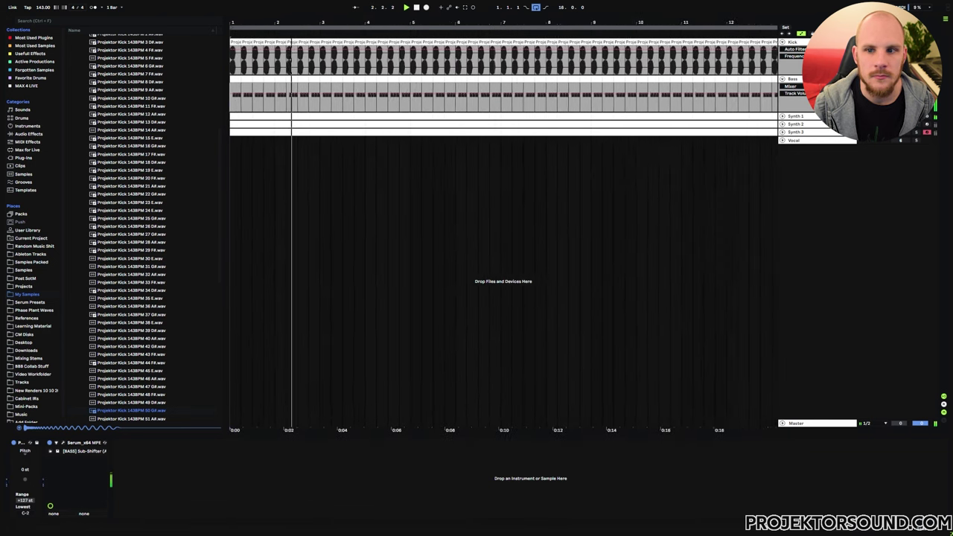
pyautogui.press('-')
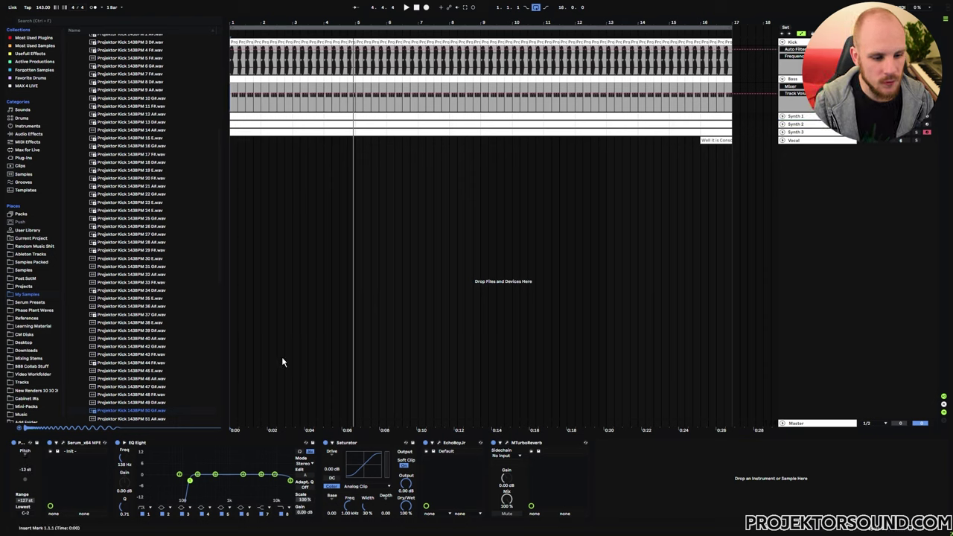
# Step: Select the first Bass clip, spanning 1.1.1 to 1.2.1, and play the arrangement from there
pyautogui.click(234, 79)
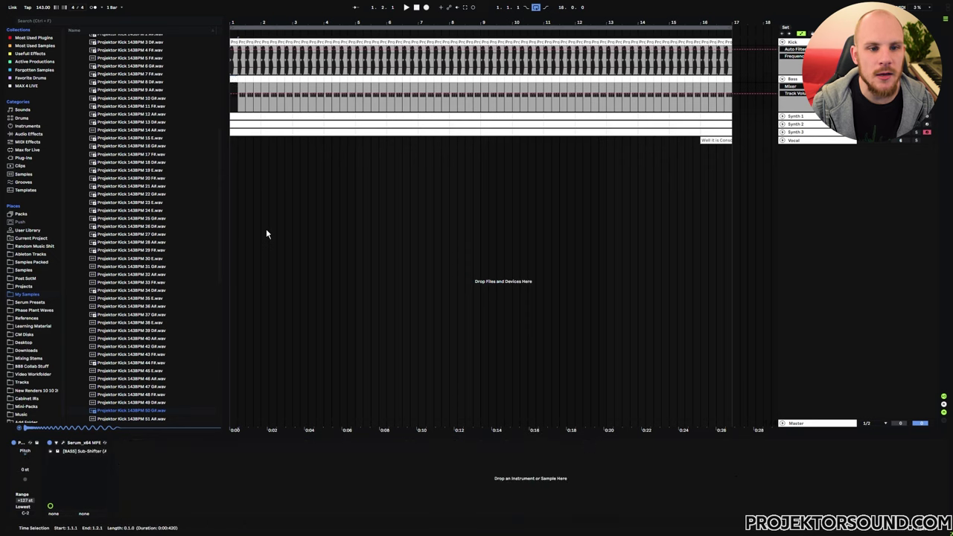
pyautogui.press('space')
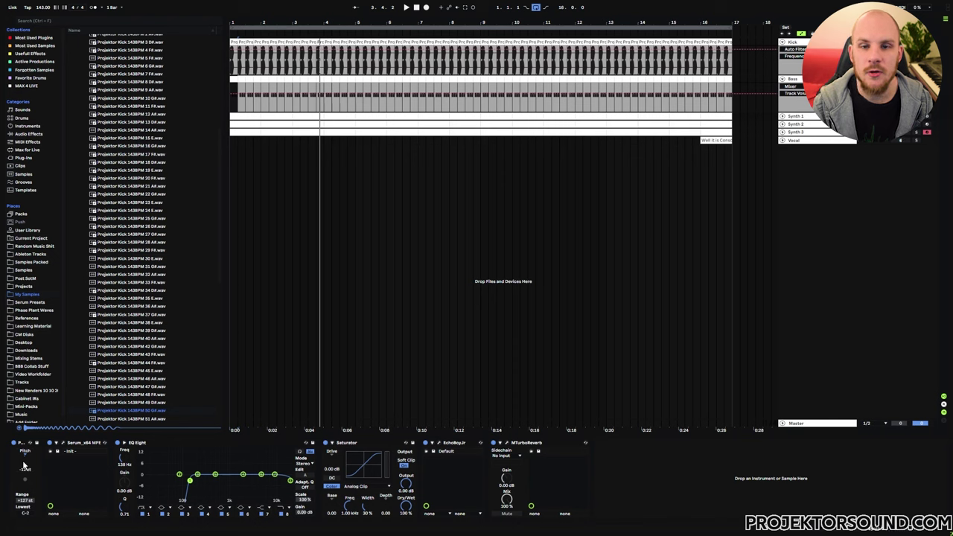
pyautogui.press('space')
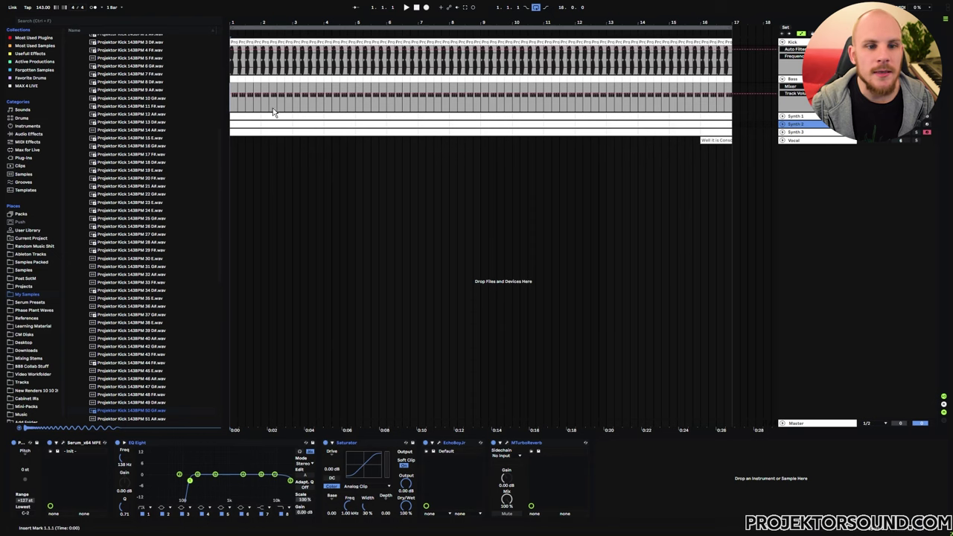
# Step: Examine the Bass track's Serum patch, including its oscillators, filter and envelopes
pyautogui.click(793, 78)
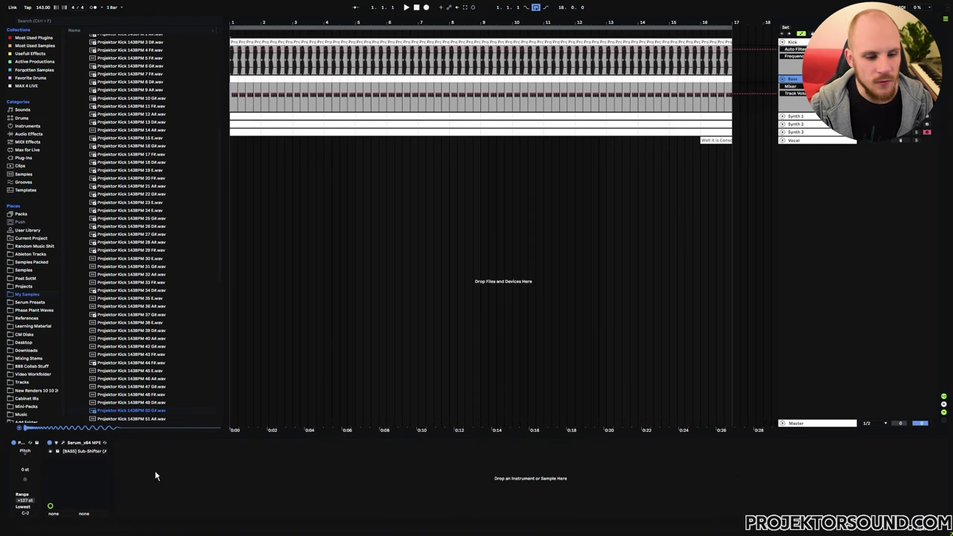
pyautogui.click(64, 443)
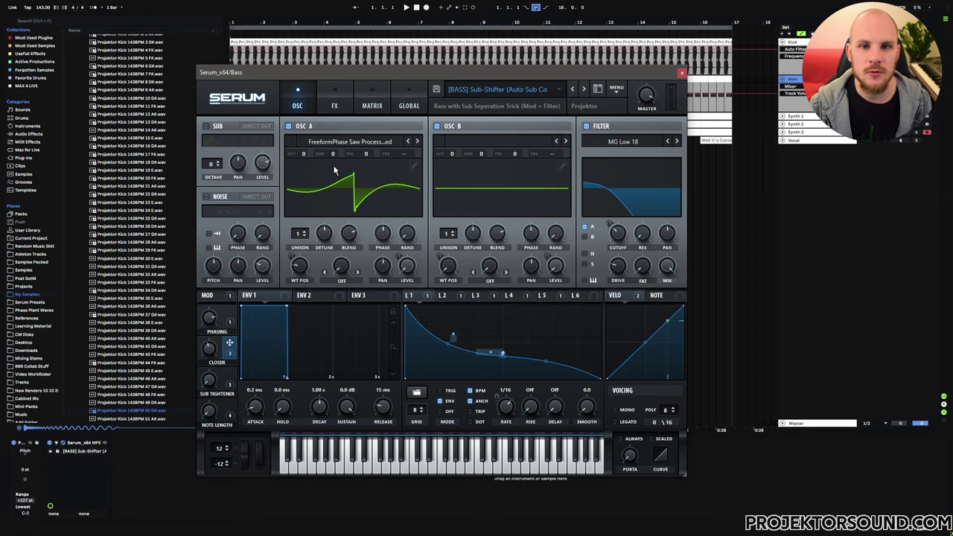
pyautogui.click(306, 172)
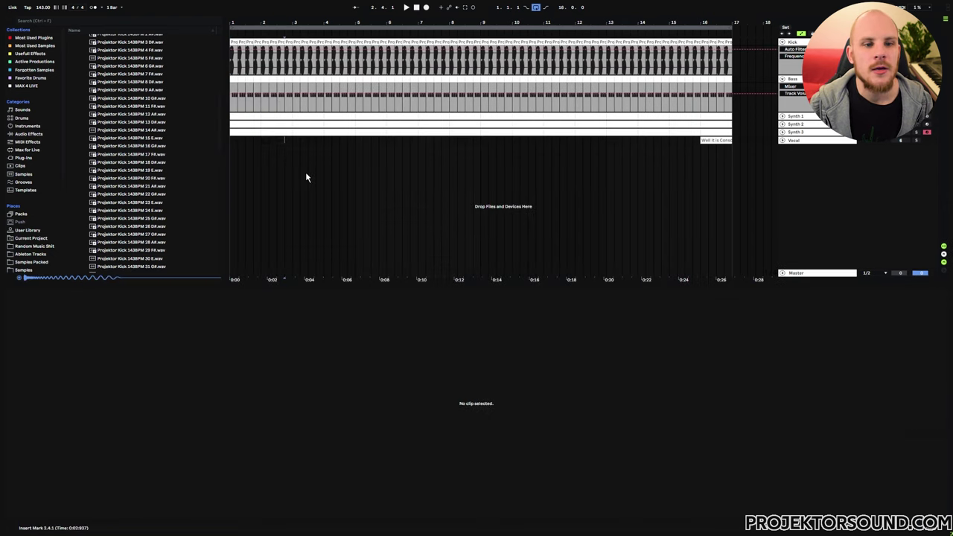
# Step: Compare the MIDI notes of the first Bass clip with those of the first Synth 1 clip
pyautogui.click(234, 79)
pyautogui.moveTo(201, 395); pyautogui.dragTo(860, 420)
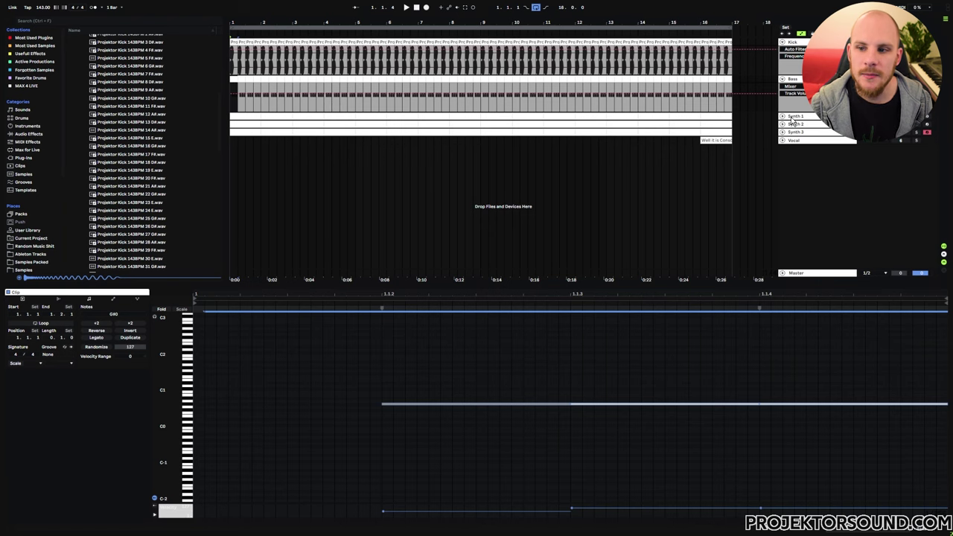
pyautogui.click(783, 117)
pyautogui.click(244, 115)
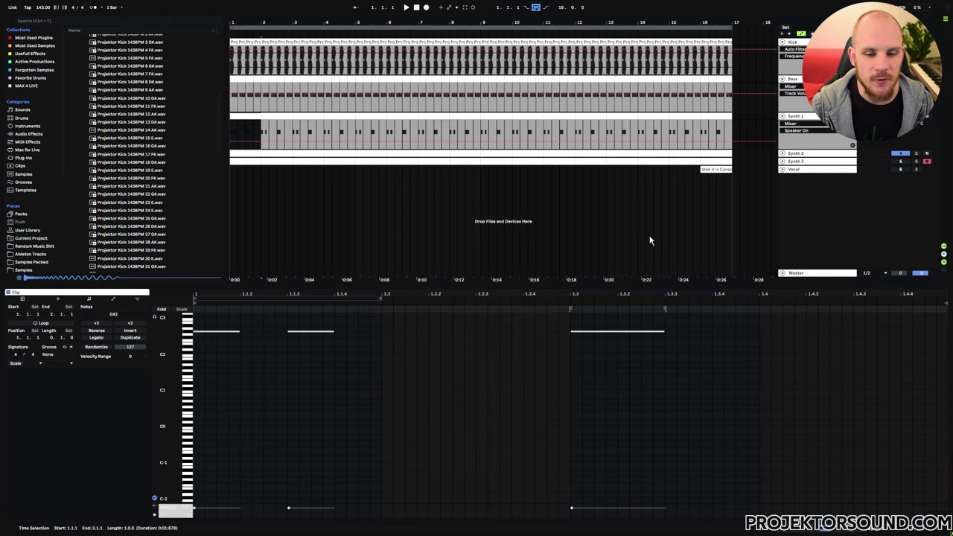
pyautogui.hotkey('shift', 'Tab')
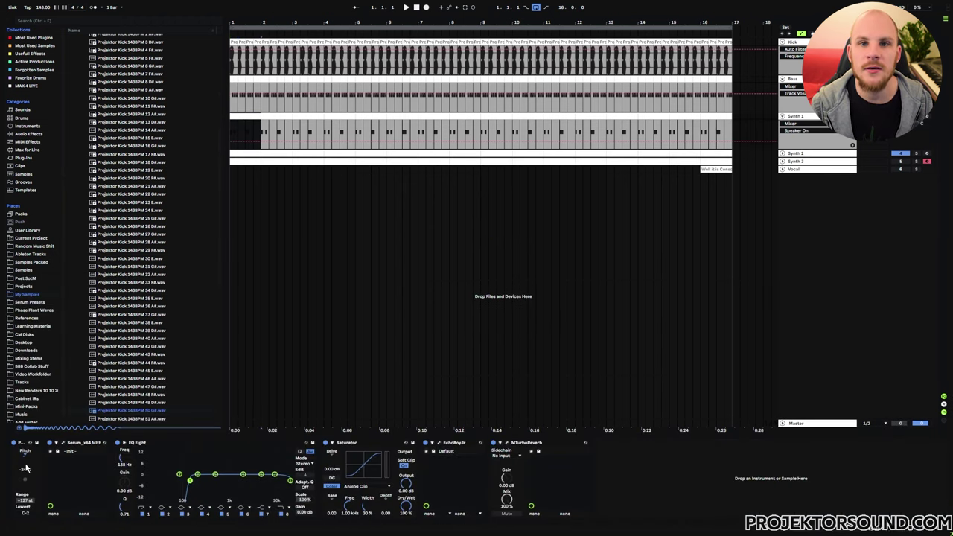
# Step: Inspect the Bass clip at 1.3.1 and the Synth 2 track, and play the arrangement from bar 1
pyautogui.click(250, 96)
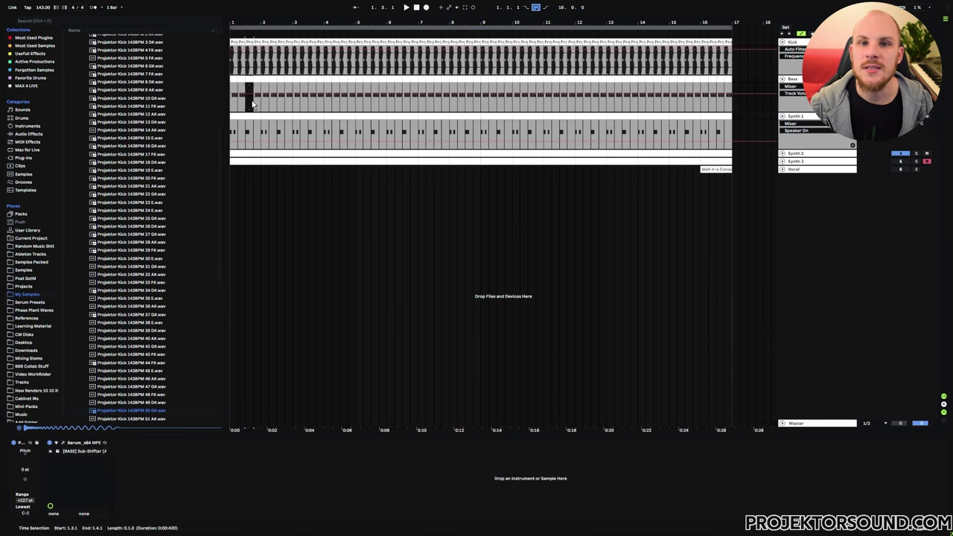
pyautogui.press('Down')
pyautogui.press('Down')
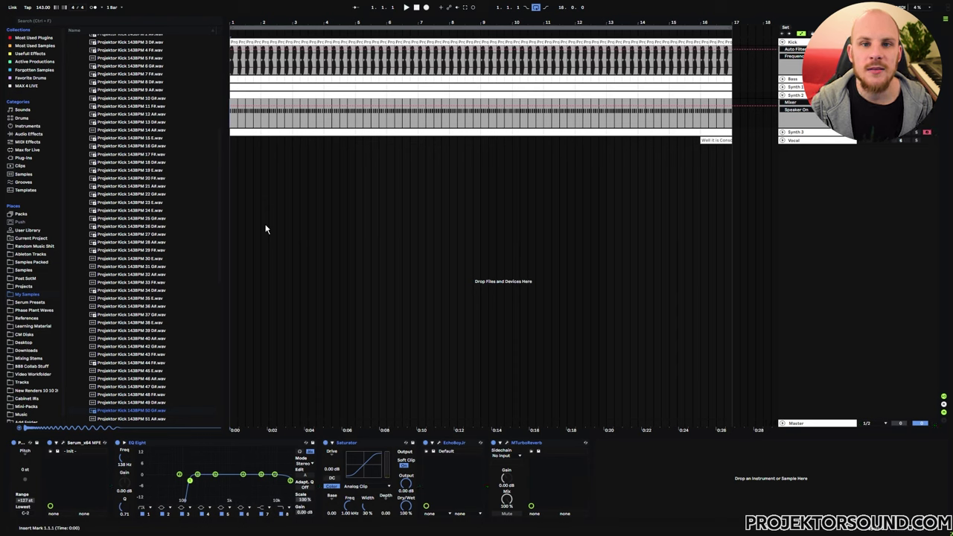
pyautogui.press('space')
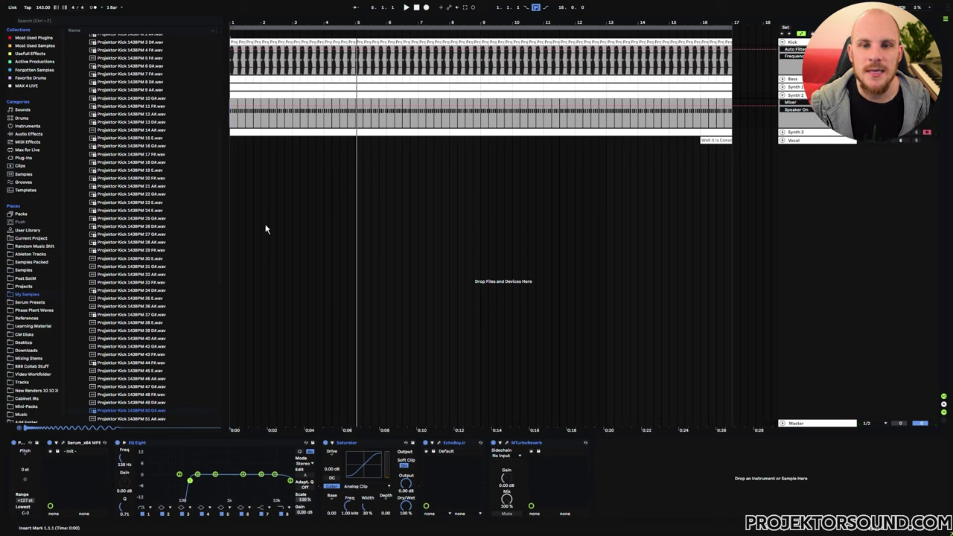
# Step: Show the Pitch automation on Synth 2, set its pitch to -24 st and play the arrangement to hear it
pyautogui.click(29, 469)
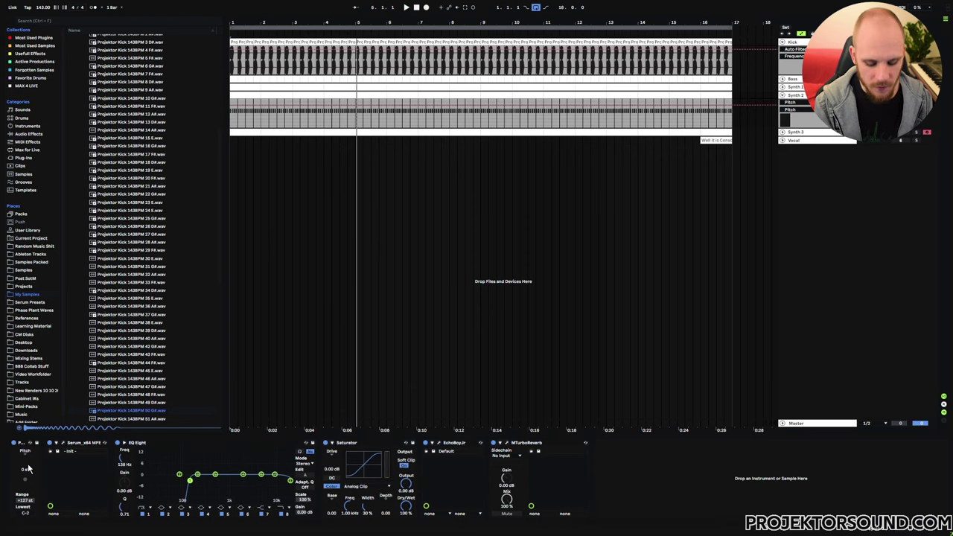
pyautogui.press('space')
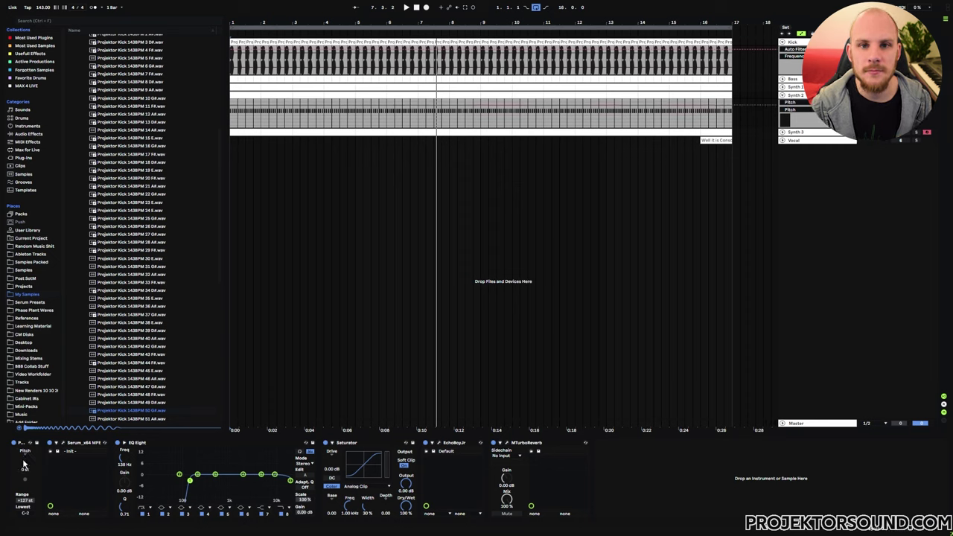
pyautogui.press('space')
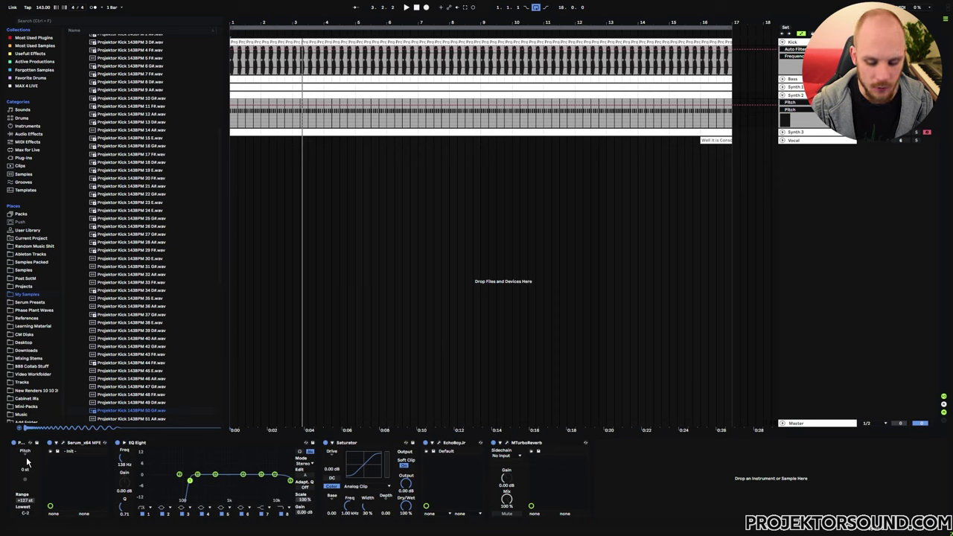
pyautogui.press('space')
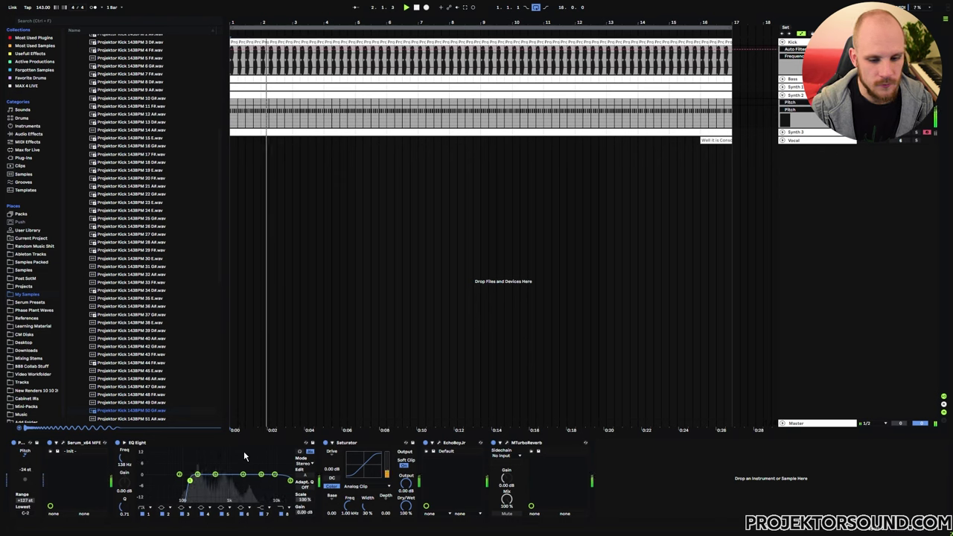
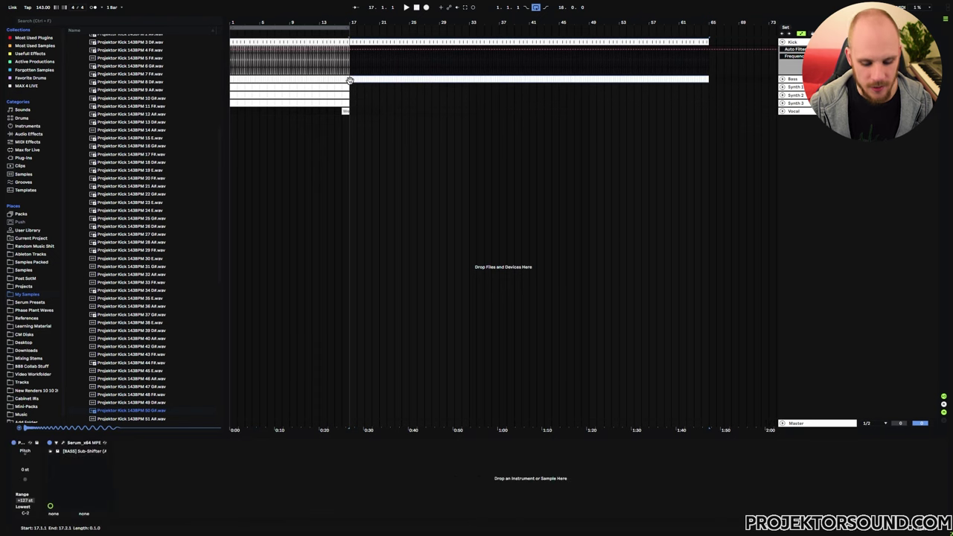
# Step: Try duplicating the Kick and Bass section from 1.1.1 to 18.1.1 directly after itself
pyautogui.scroll(5, 321, 82)
pyautogui.scroll(-8, 428, 61)
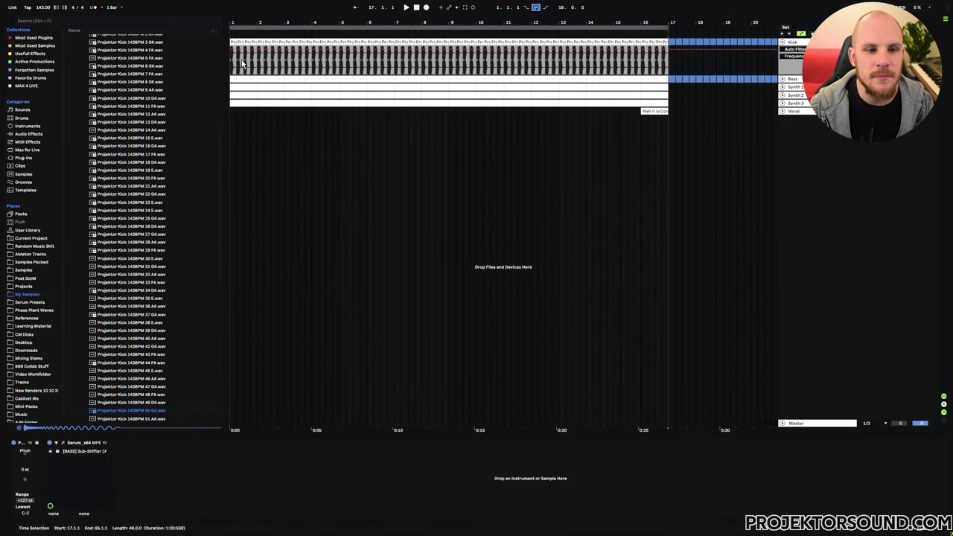
pyautogui.moveTo(231, 63); pyautogui.dragTo(204, 75)
pyautogui.click(669, 73)
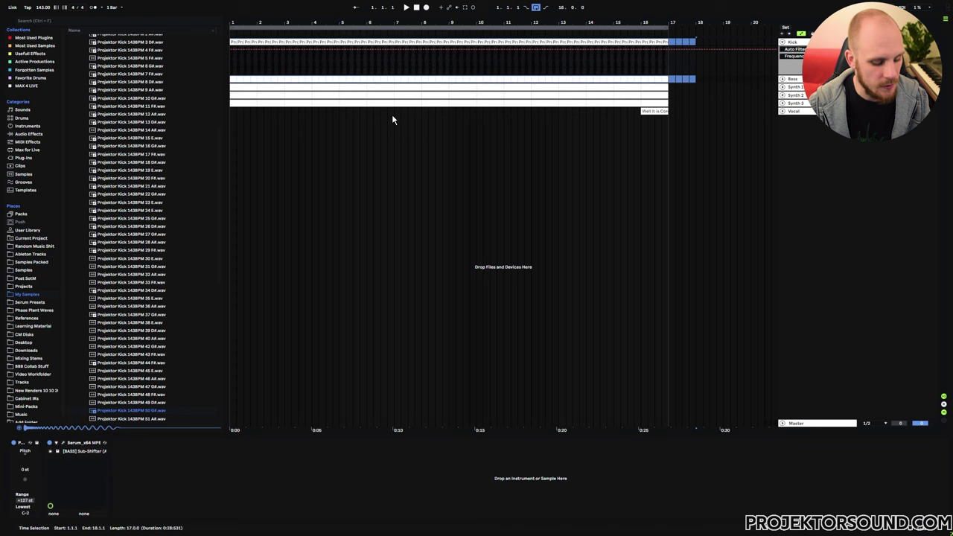
pyautogui.hotkey('ctrl', 'd')
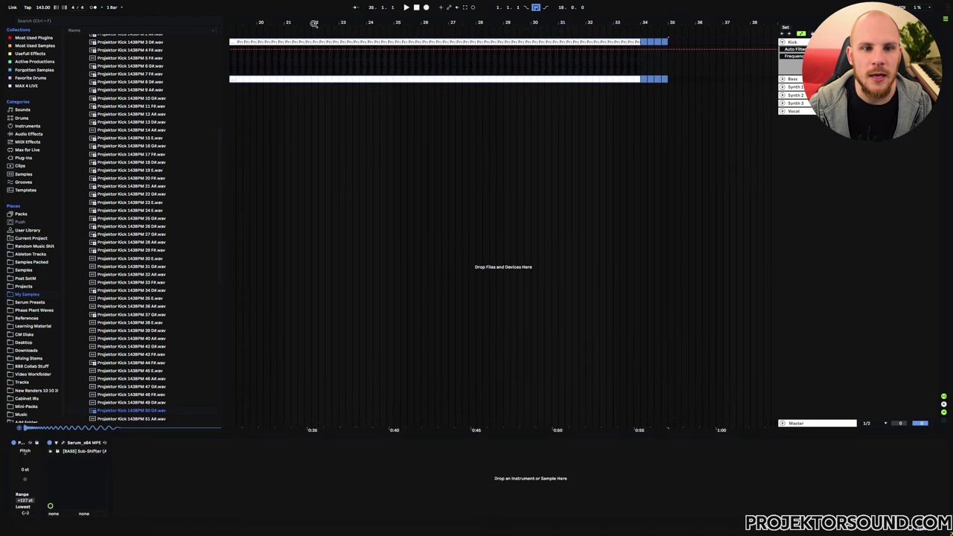
pyautogui.moveTo(442, 30); pyautogui.dragTo(441, 24)
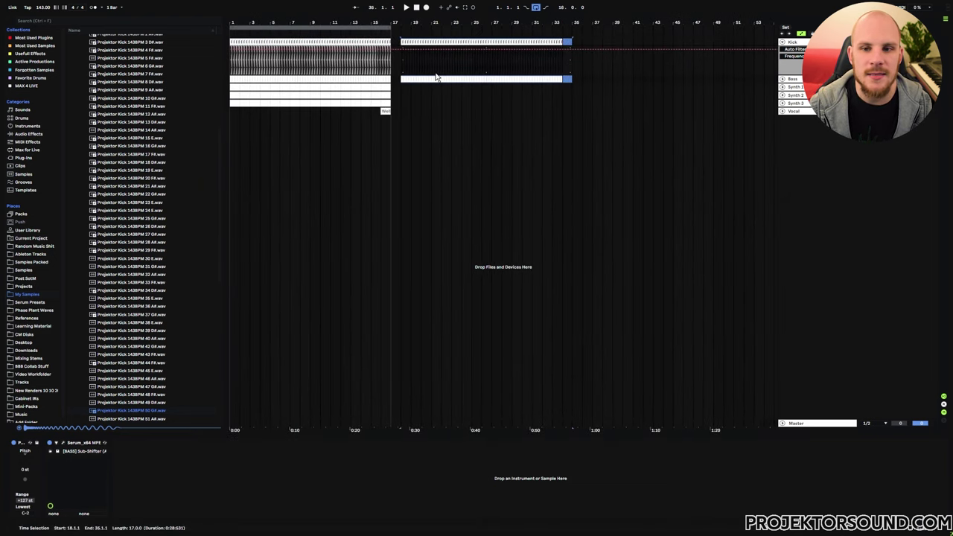
pyautogui.click(401, 69)
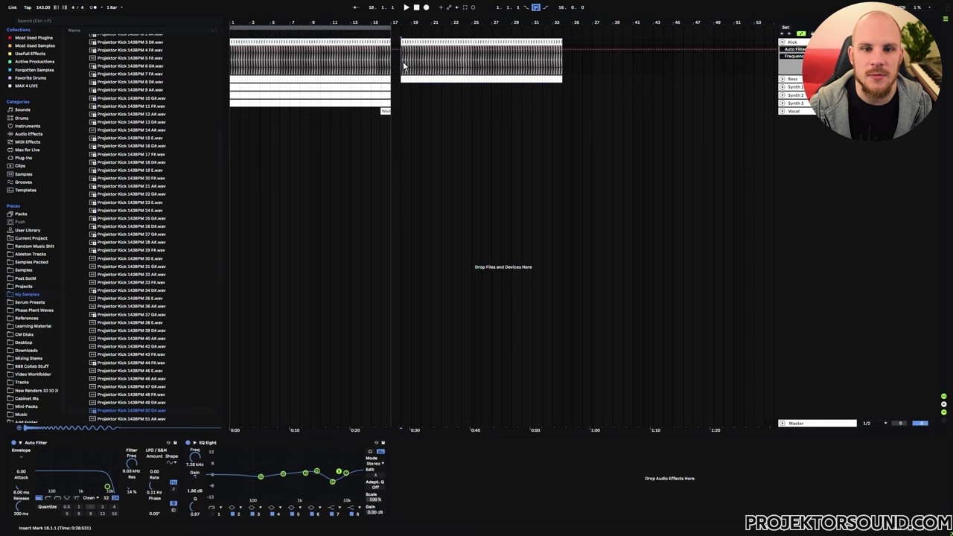
pyautogui.moveTo(400, 71); pyautogui.dragTo(563, 79)
pyautogui.keyDown('shift'); pyautogui.click(393, 45); pyautogui.keyUp('shift')
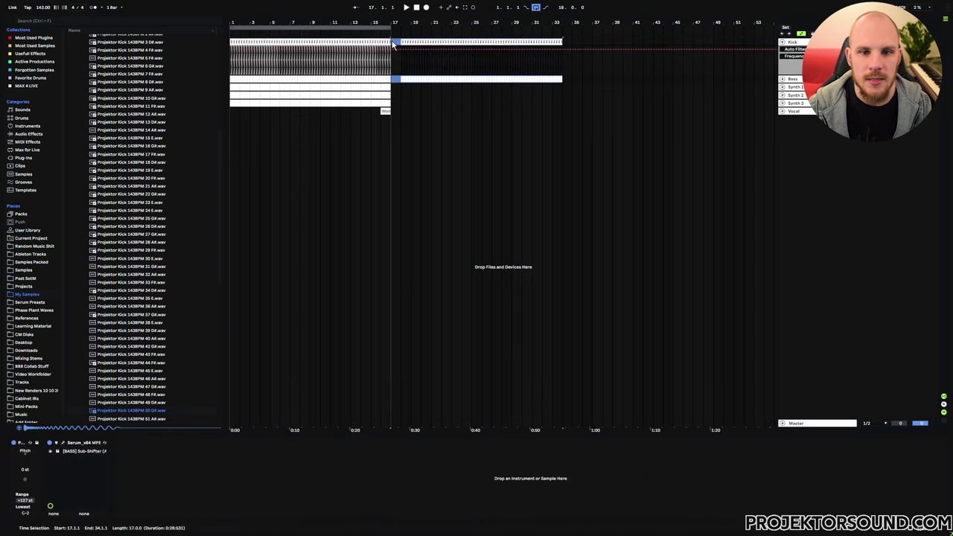
pyautogui.click(400, 45)
pyautogui.scroll(5, 452, 49)
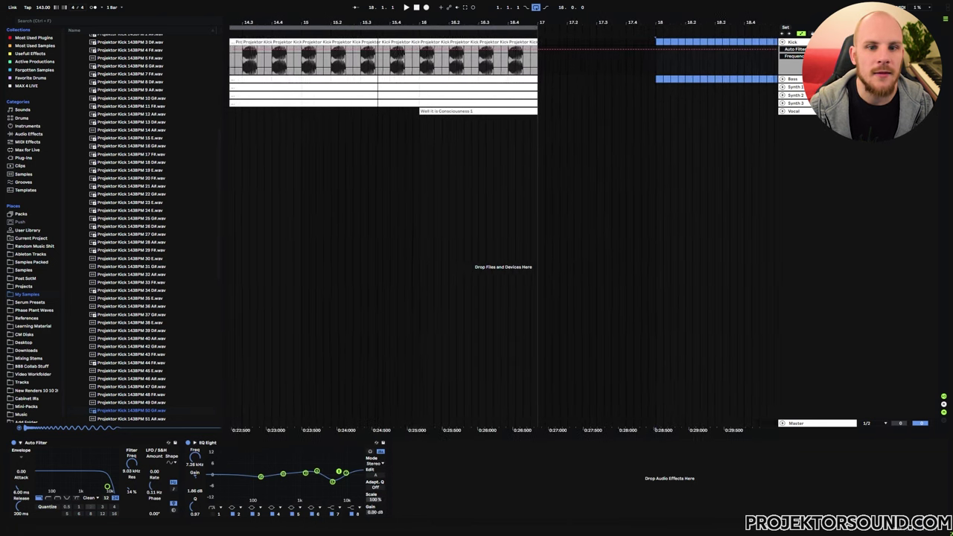
# Step: Delete the Kick clips from 16.2 to bar 17 and the Bass clips from 16.1.1 to 17.1.1
pyautogui.moveTo(453, 49); pyautogui.dragTo(529, 79)
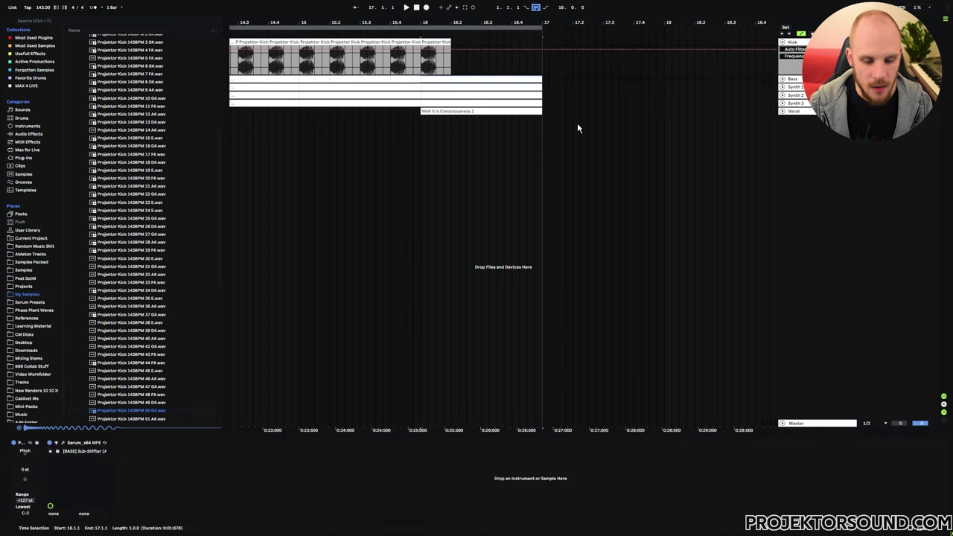
pyautogui.hotkey('ctrl', 'shift', 'm')
pyautogui.click(440, 21)
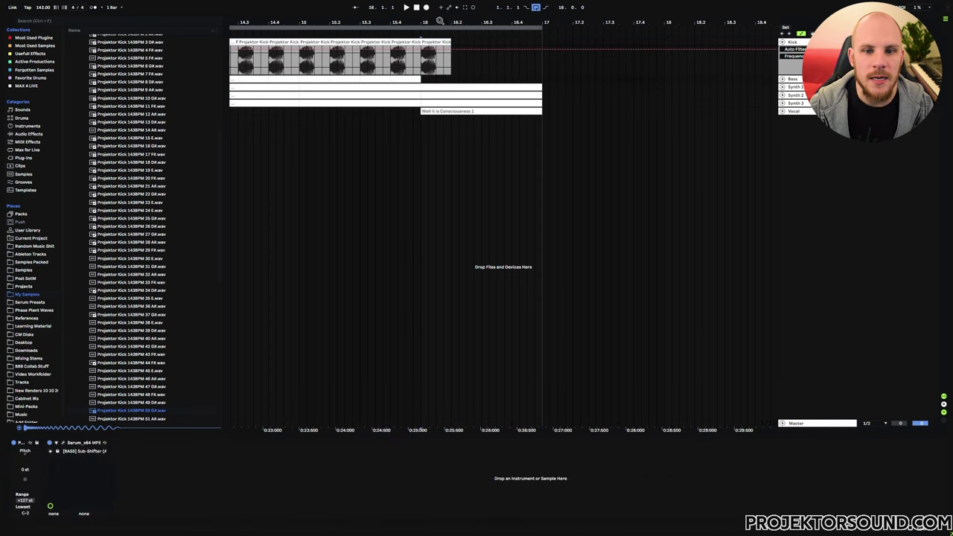
# Step: Duplicate the Kick and Bass section from 1.1.1 to 17.1.1 three times so it fills the arrangement up to bar 65
pyautogui.moveTo(440, 21); pyautogui.dragTo(524, 66)
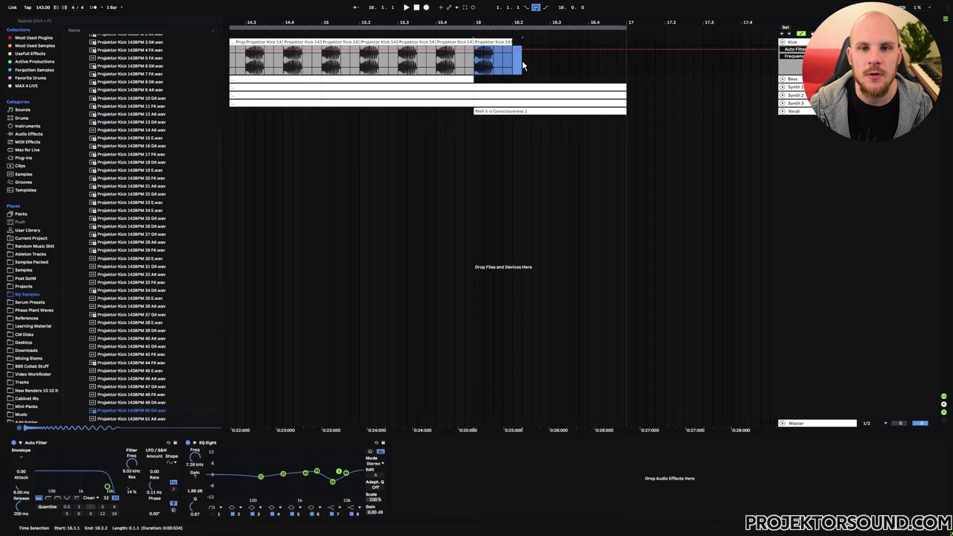
pyautogui.hotkey('ctrl', 'a')
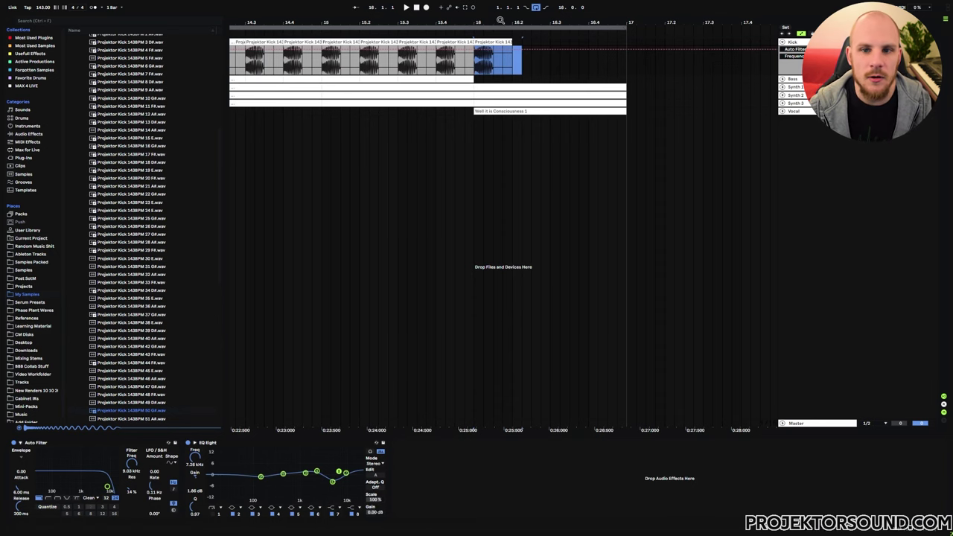
pyautogui.press('-')
pyautogui.press('-')
pyautogui.press('-')
pyautogui.press('-')
pyautogui.press('Down')
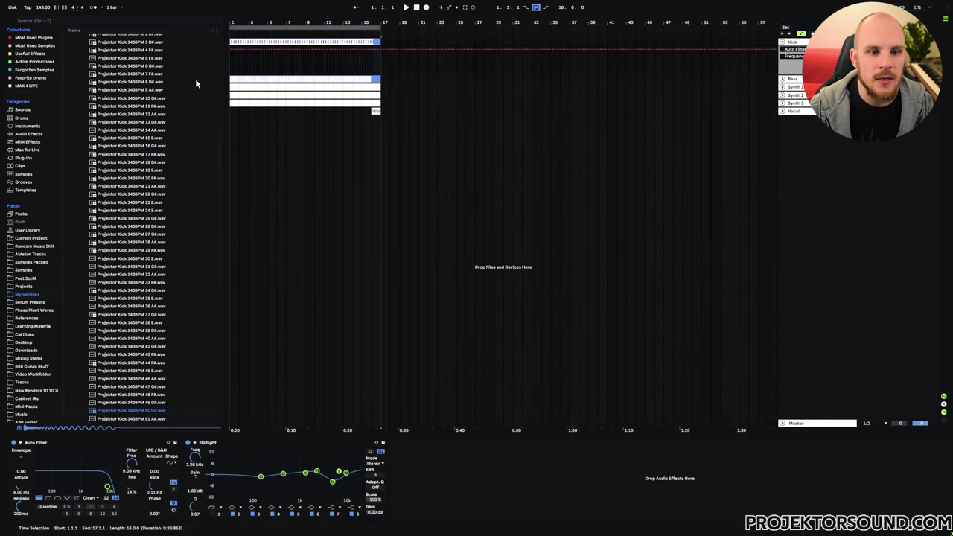
pyautogui.hotkey('ctrl', 'd')
pyautogui.hotkey('ctrl', 'd')
pyautogui.hotkey('ctrl', 'd')
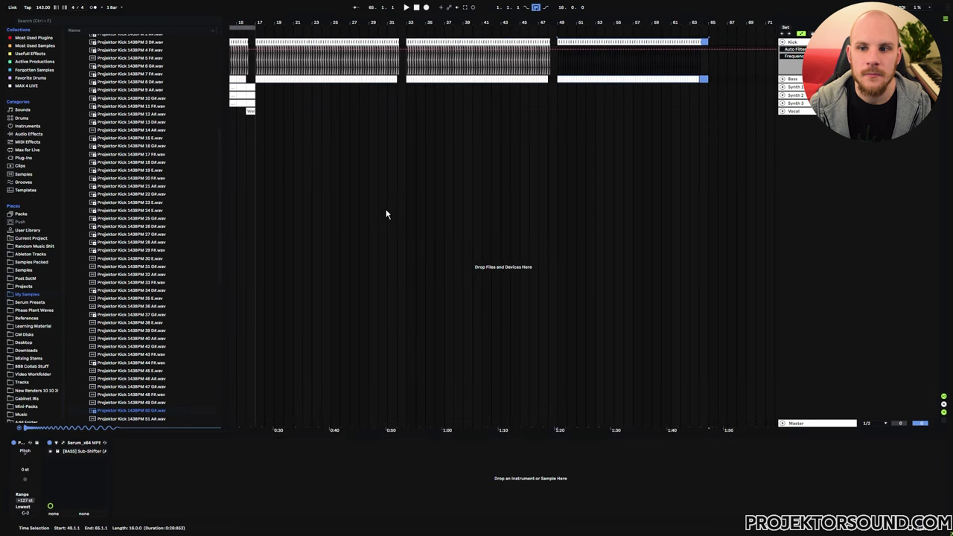
pyautogui.moveTo(366, 24); pyautogui.dragTo(417, 21)
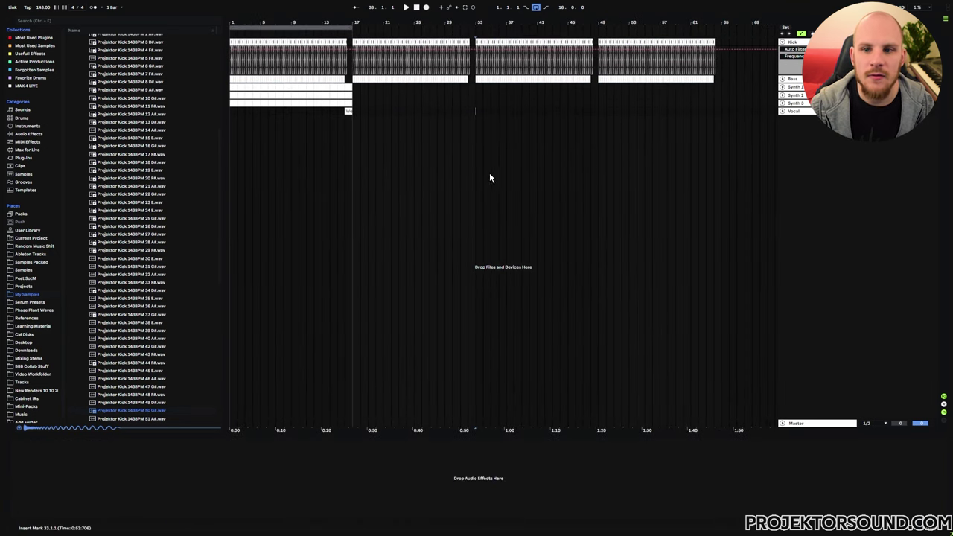
# Step: Move the 16-bar Synth 1 section from bar 1 to bar 17
pyautogui.click(469, 74)
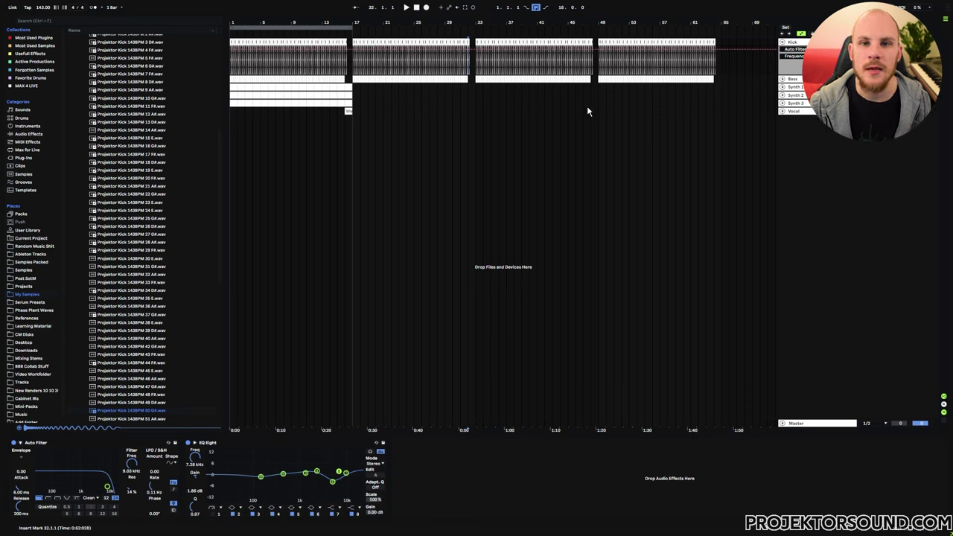
pyautogui.click(375, 117)
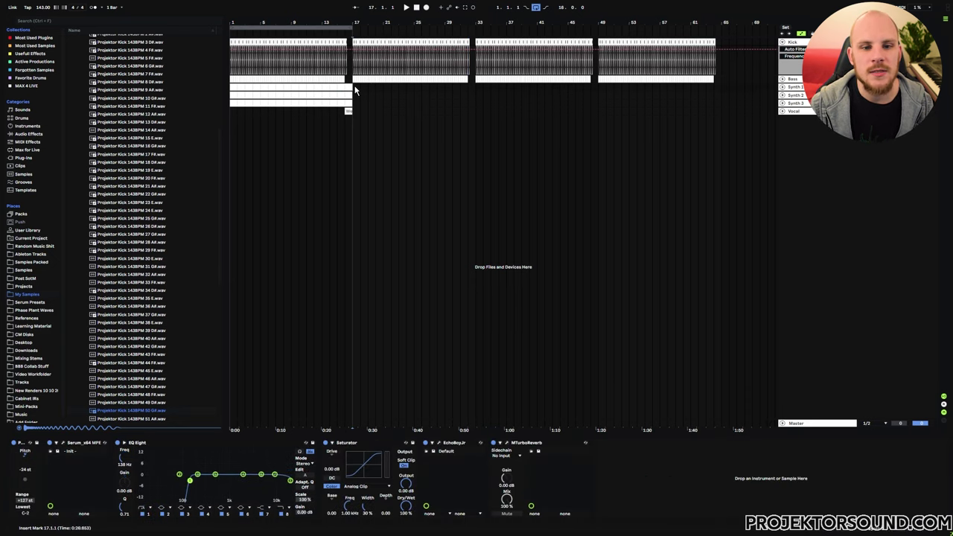
pyautogui.moveTo(354, 90); pyautogui.dragTo(238, 90)
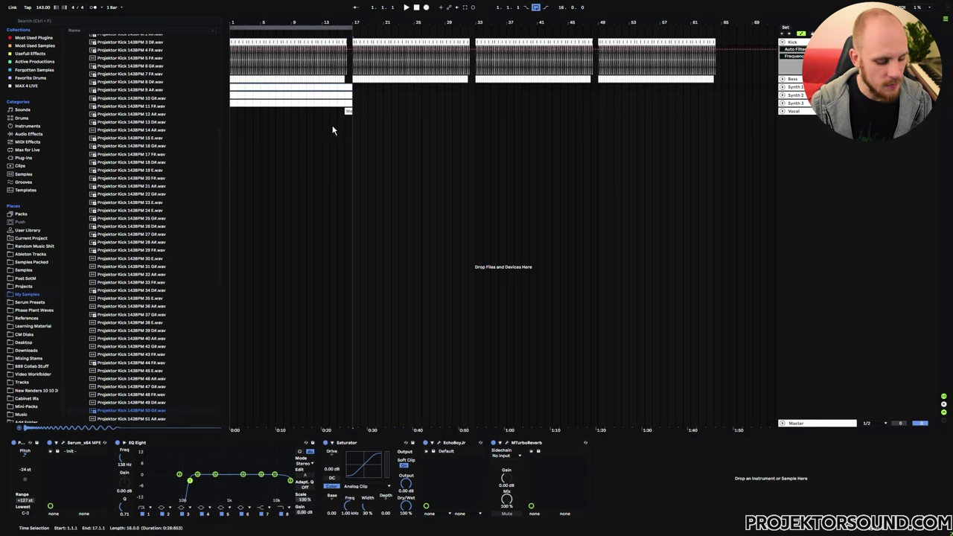
pyautogui.hotkey('ctrl', 'd')
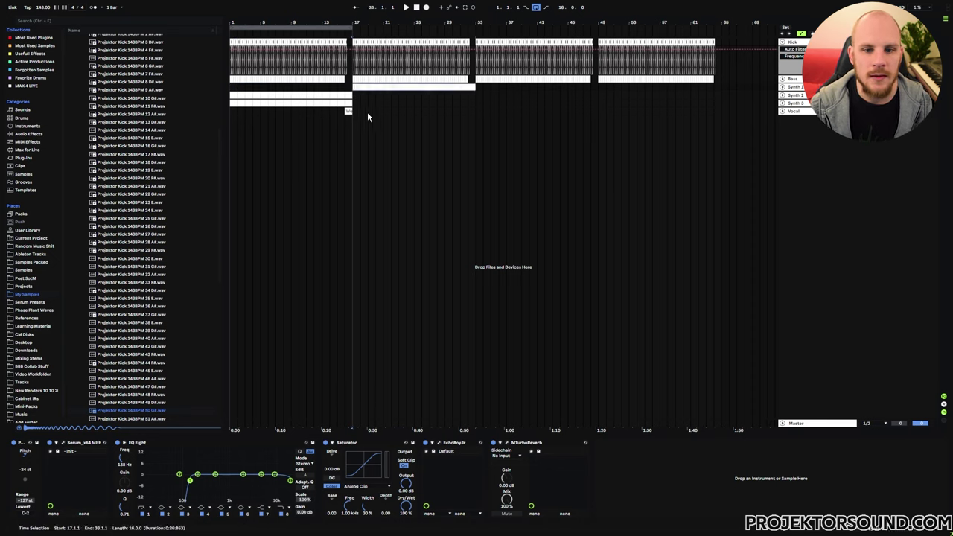
# Step: Move the 16-bar Synth 2 section to bar 17 and duplicate it once to extend up to bar 49
pyautogui.moveTo(354, 99); pyautogui.dragTo(212, 94)
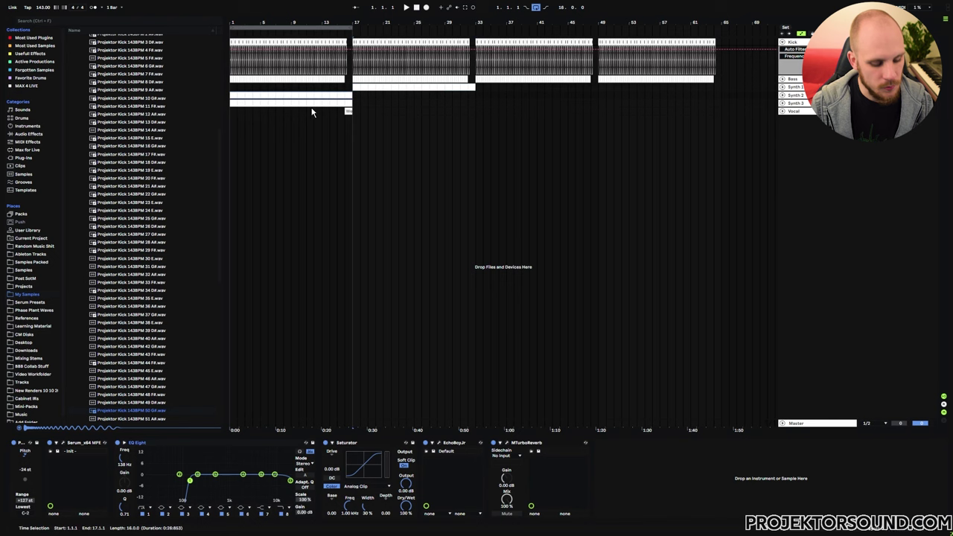
pyautogui.hotkey('ctrl', 'd')
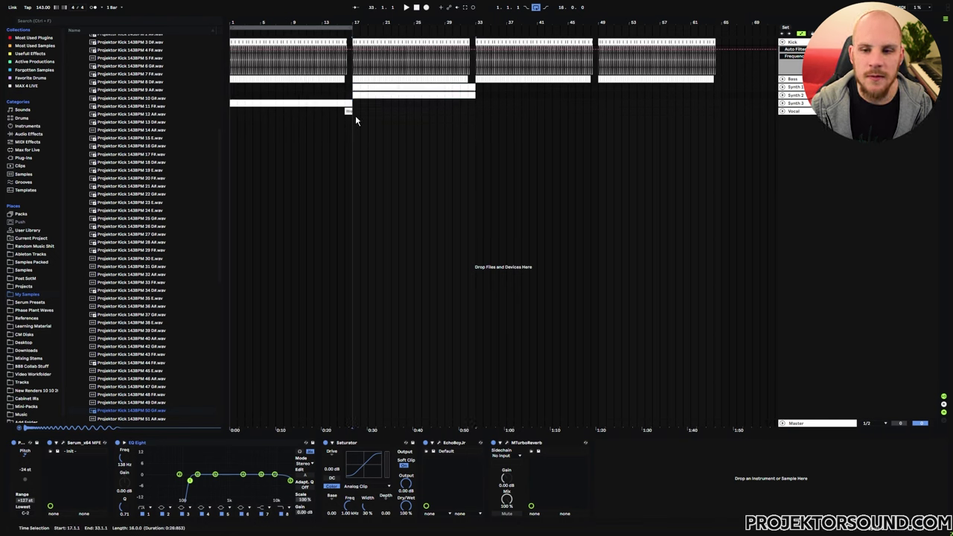
pyautogui.hotkey('ctrl', 'd')
# Step: Cut the 16-bar Synth 3 section at bar 1 and paste it at 33.1.1
pyautogui.moveTo(354, 103); pyautogui.dragTo(219, 103)
pyautogui.hotkey('ctrl', 'shift', 'm')
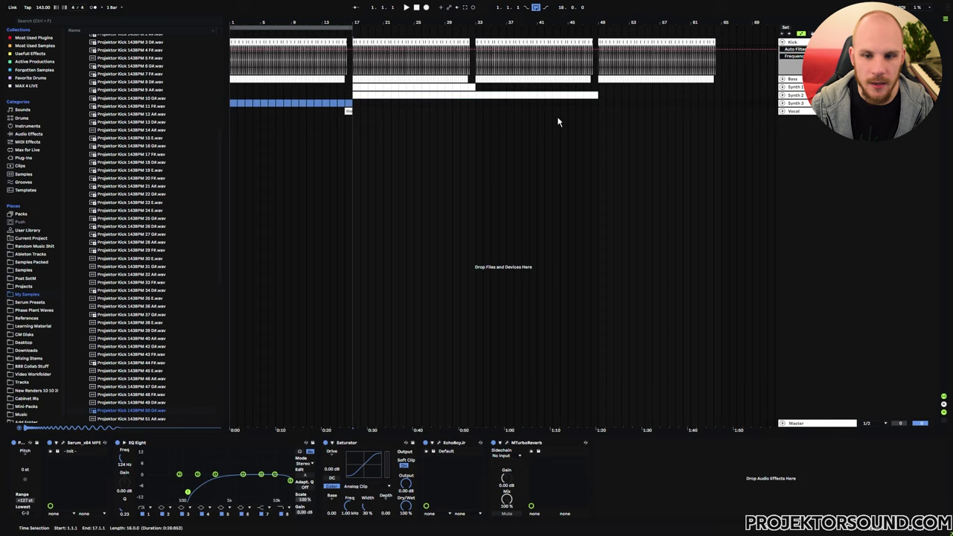
pyautogui.hotkey('ctrl', 'x')
pyautogui.click(475, 106)
pyautogui.hotkey('ctrl', 'v')
pyautogui.click(477, 113)
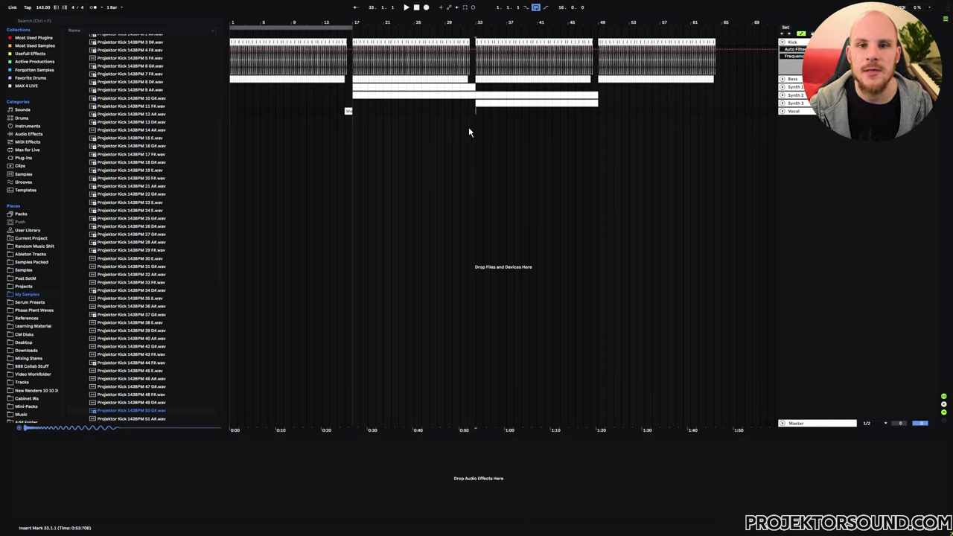
# Step: Inspect the transition between bars 32 and 33 and play the arrangement from bar 25 to hear it
pyautogui.moveTo(473, 24); pyautogui.dragTo(493, 87)
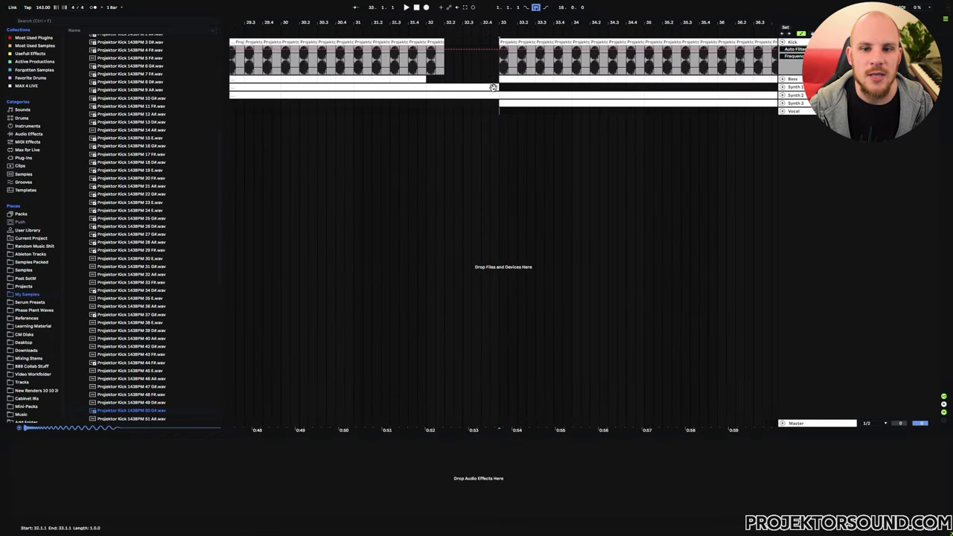
pyautogui.click(494, 88)
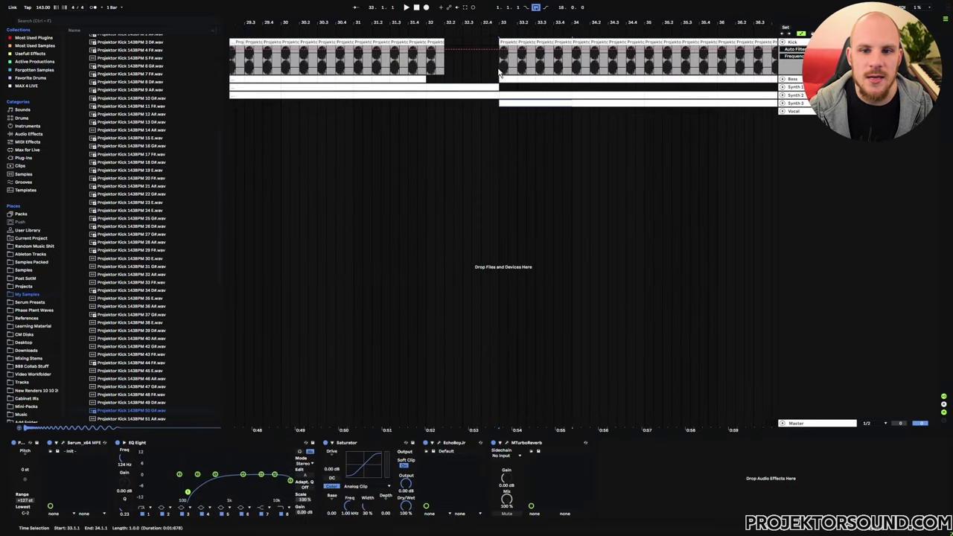
pyautogui.moveTo(494, 65); pyautogui.dragTo(432, 72)
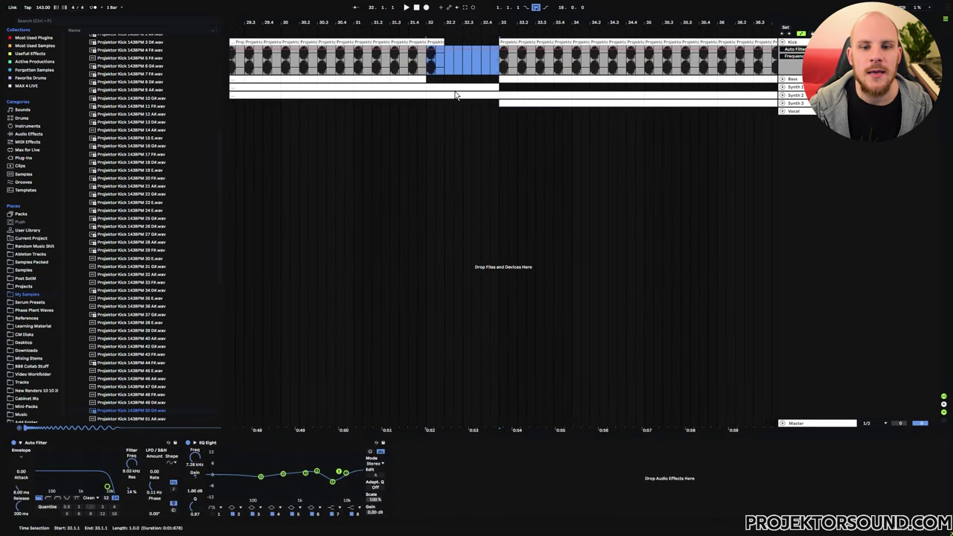
pyautogui.click(455, 85)
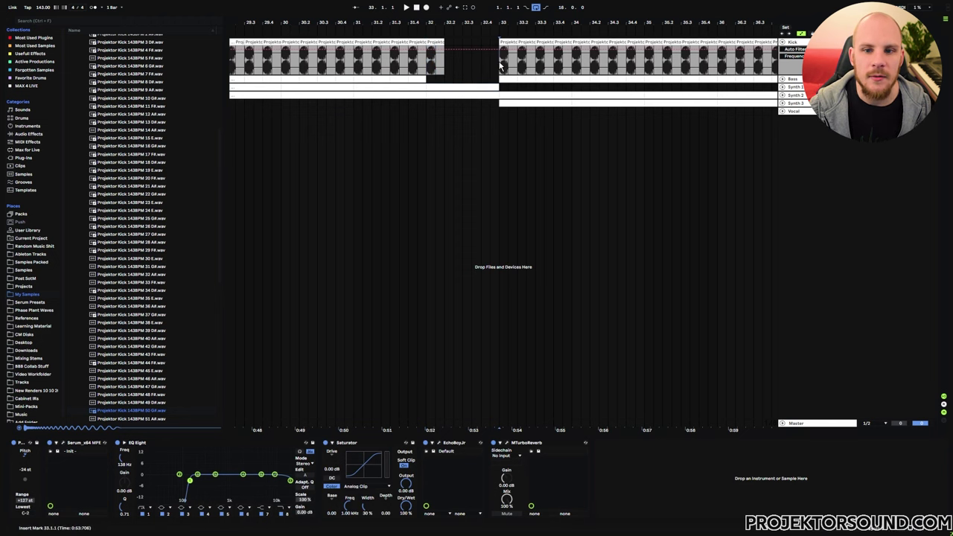
pyautogui.click(507, 105)
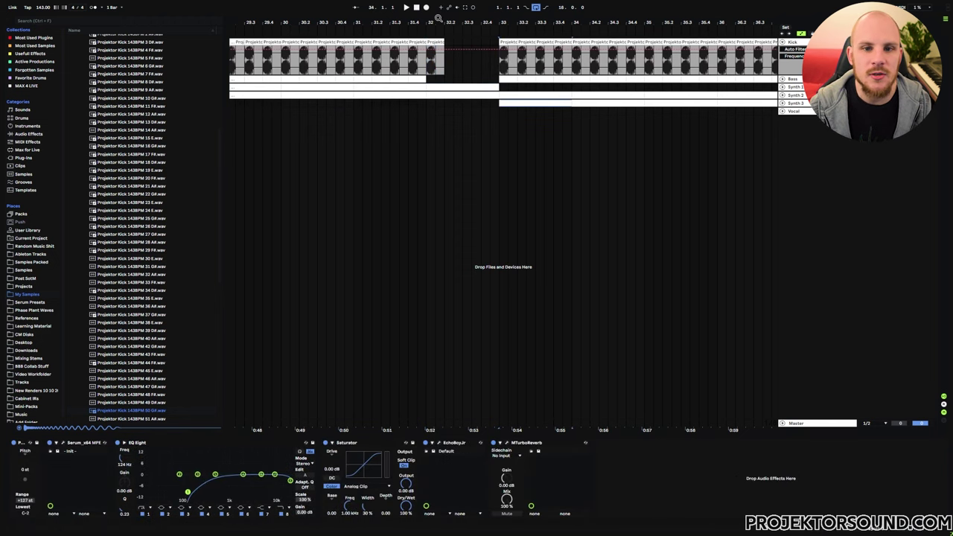
pyautogui.moveTo(439, 18); pyautogui.dragTo(440, 3)
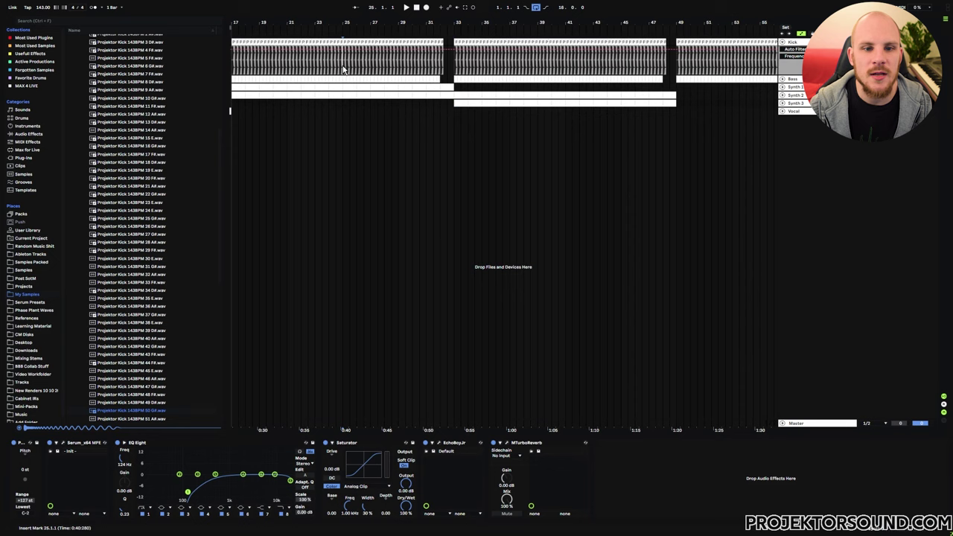
pyautogui.click(345, 70)
pyautogui.press('space')
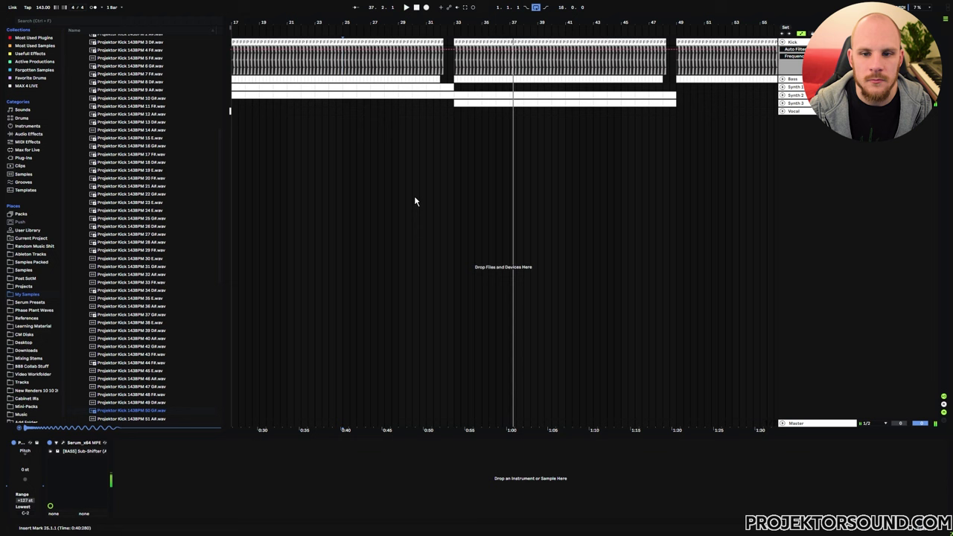
pyautogui.click(667, 113)
pyautogui.press('space')
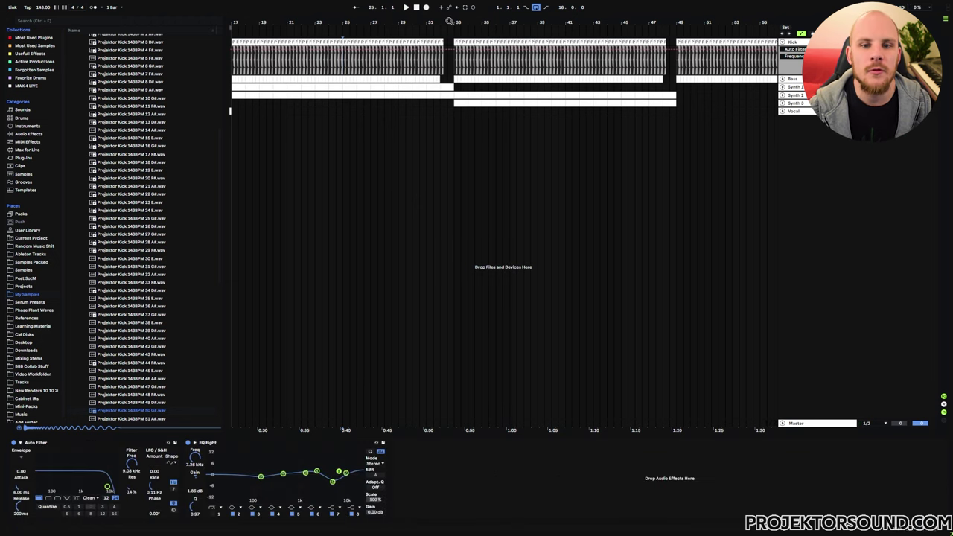
# Step: Expand Synth 3 and copy its notes from 33.3.1 to 34.1.1 to 32.3.1, ahead of the section change
pyautogui.moveTo(449, 21); pyautogui.dragTo(454, 89)
pyautogui.click(783, 110)
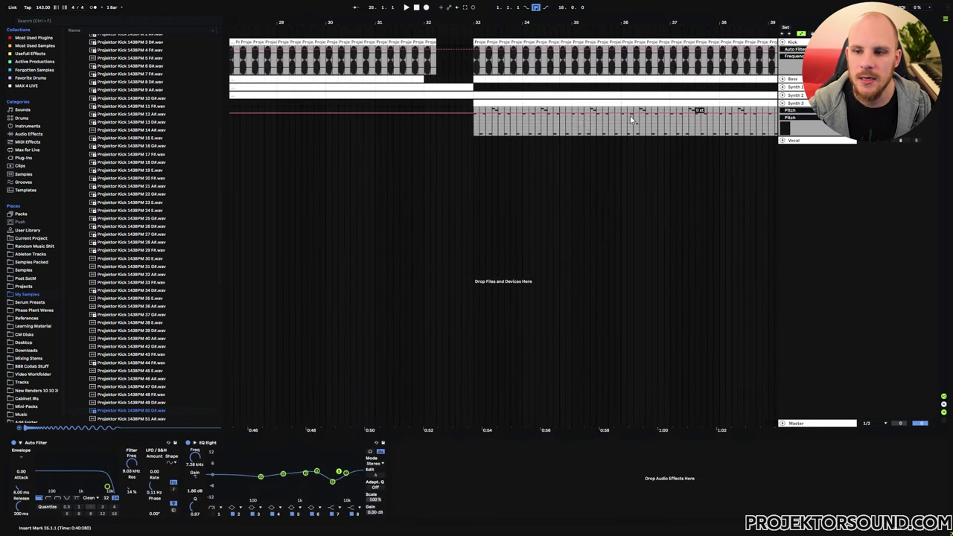
pyautogui.click(501, 123)
pyautogui.moveTo(497, 125); pyautogui.dragTo(525, 124)
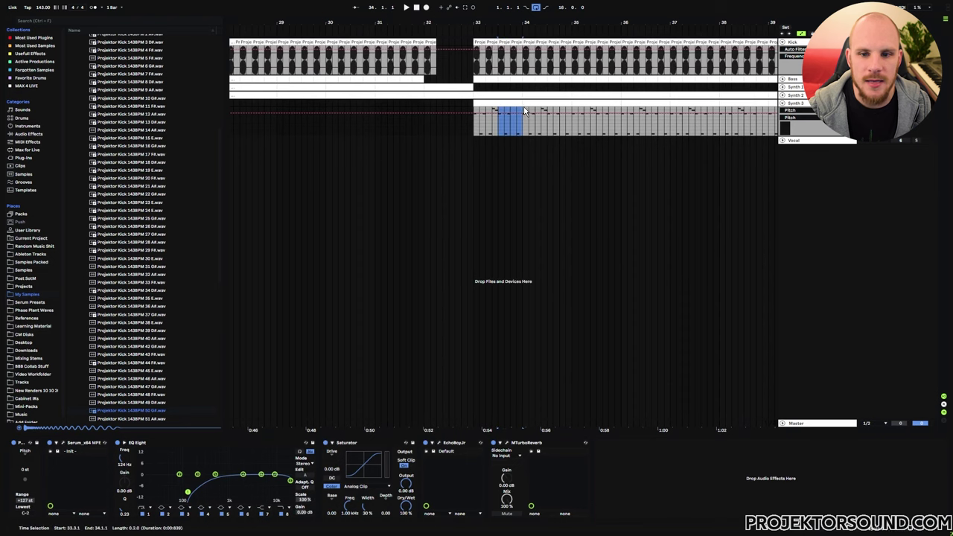
pyautogui.press('Delete')
pyautogui.hotkey('ctrl', 'z')
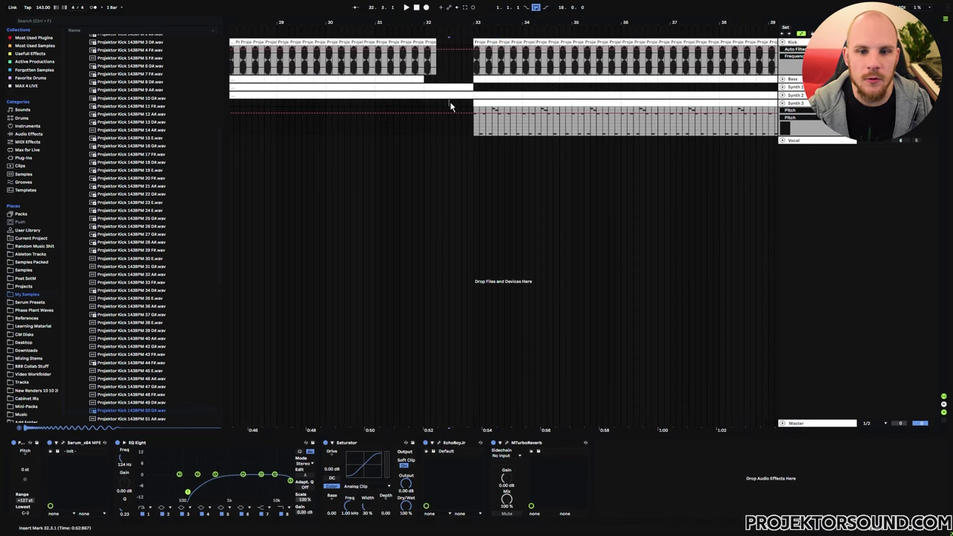
# Step: Shorten the Synth 1 G#2 note at 32.3.1 and repeat it on every sixteenth through beat 3
pyautogui.click(782, 87)
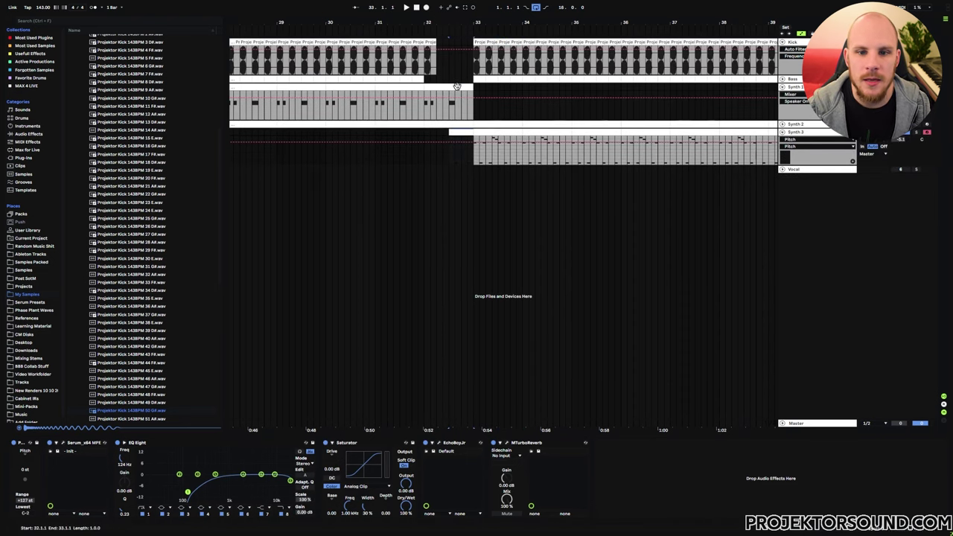
pyautogui.doubleClick(504, 97)
pyautogui.moveTo(610, 321); pyautogui.dragTo(605, 351)
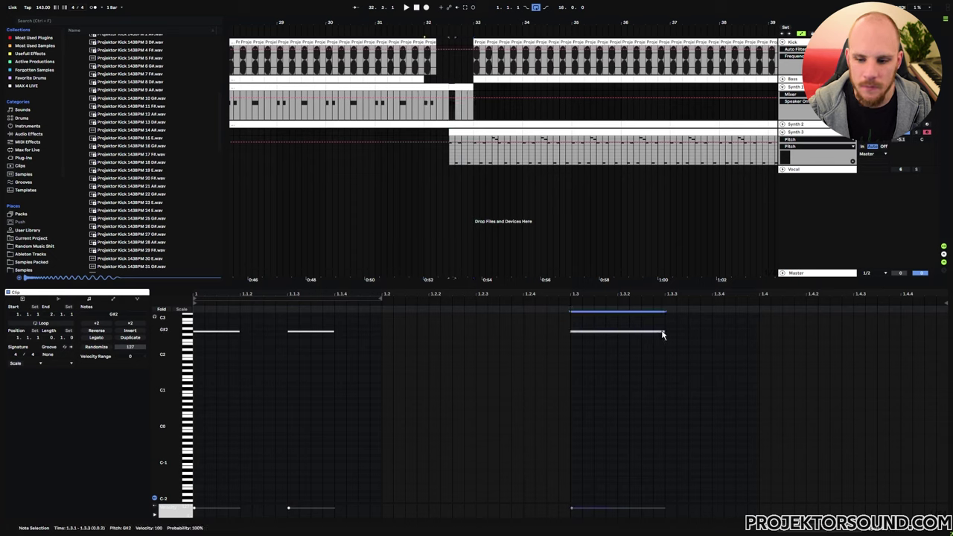
pyautogui.moveTo(663, 335); pyautogui.dragTo(601, 335)
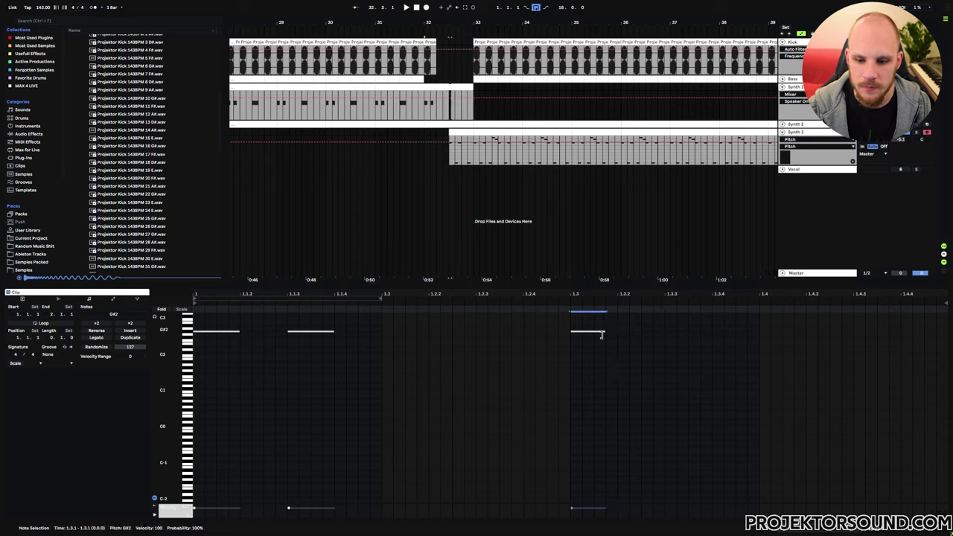
pyautogui.hotkey('ctrl', 'd')
pyautogui.hotkey('ctrl', 'd')
pyautogui.hotkey('ctrl', 'd')
pyautogui.hotkey('ctrl', 'd')
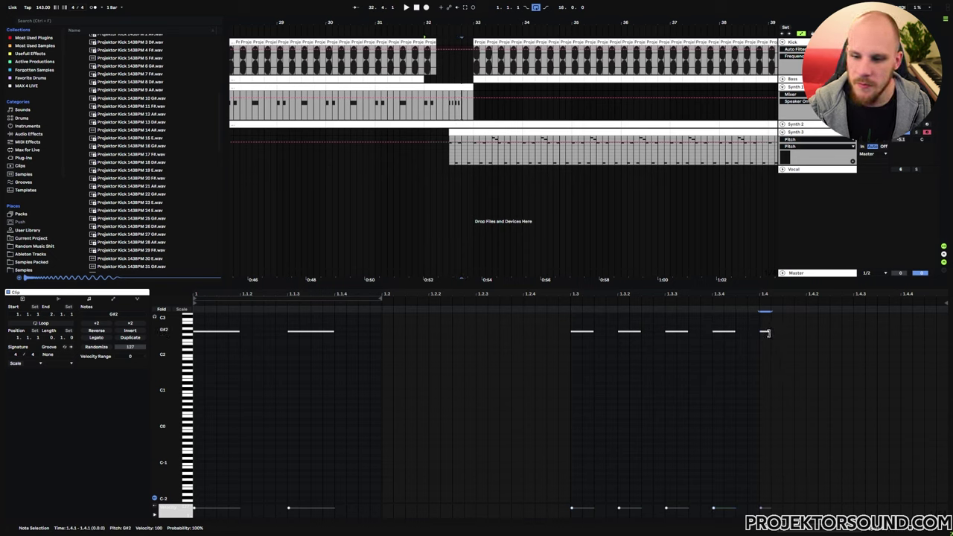
# Step: Fill beat 4 of the Synth 1 clip with repeated shorter thirty-second G#2 notes and play the transition
pyautogui.hotkey('ctrl', 'd')
pyautogui.hotkey('ctrl', 'd')
pyautogui.hotkey('ctrl', 'd')
pyautogui.hotkey('ctrl', 'd')
pyautogui.hotkey('ctrl', 'd')
pyautogui.hotkey('ctrl', 'd')
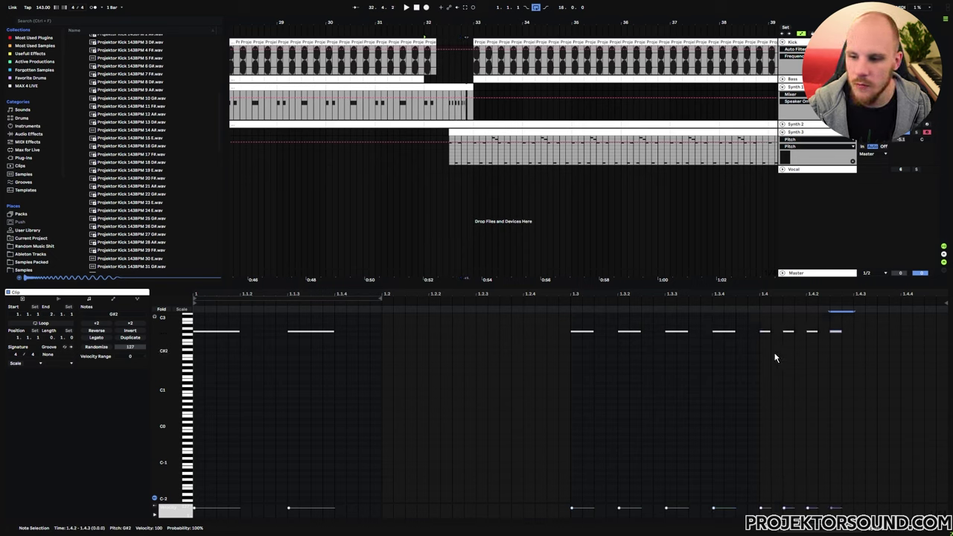
pyautogui.click(464, 224)
pyautogui.press('space')
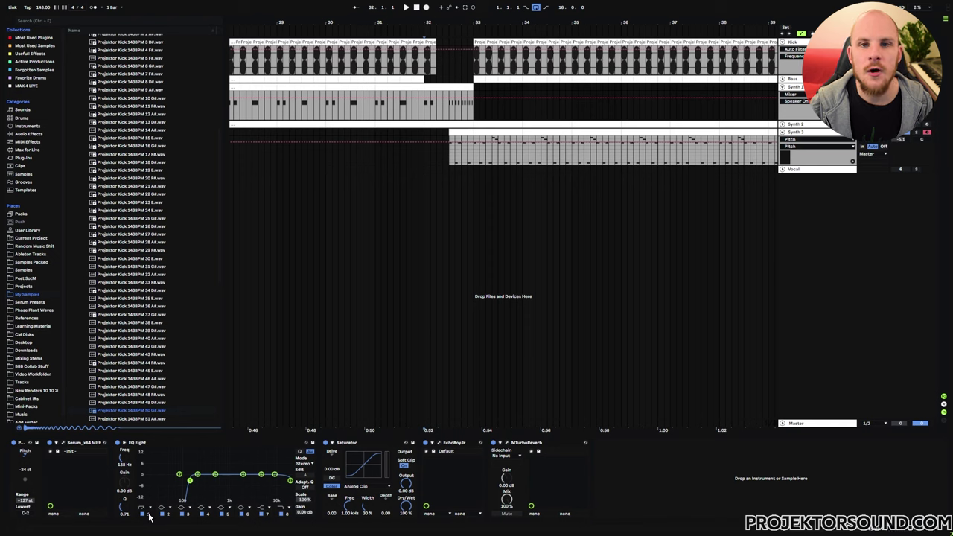
# Step: Automate the Synth 1 EQ Eight band 1 frequency to rise from bar 32 to about 10.9 kHz at bar 33
pyautogui.click(125, 464)
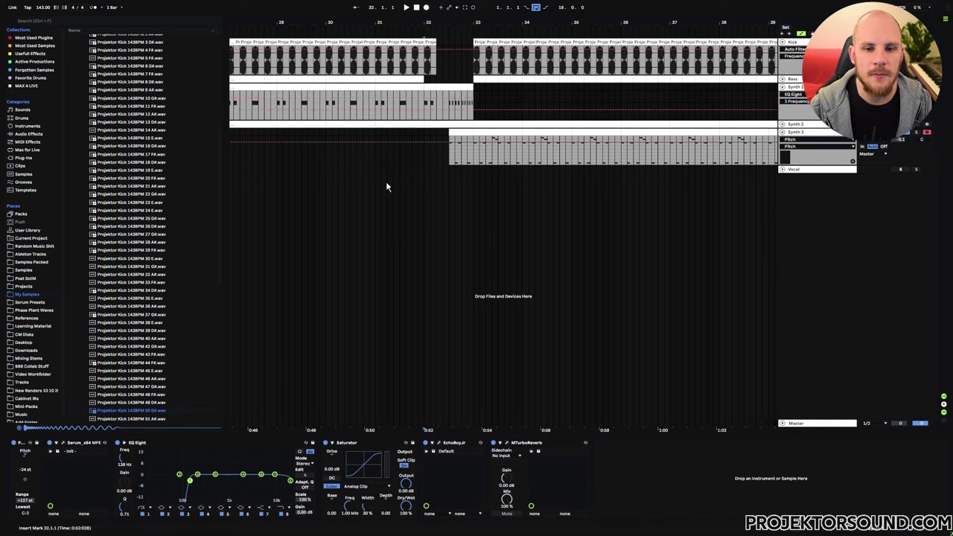
pyautogui.click(427, 109)
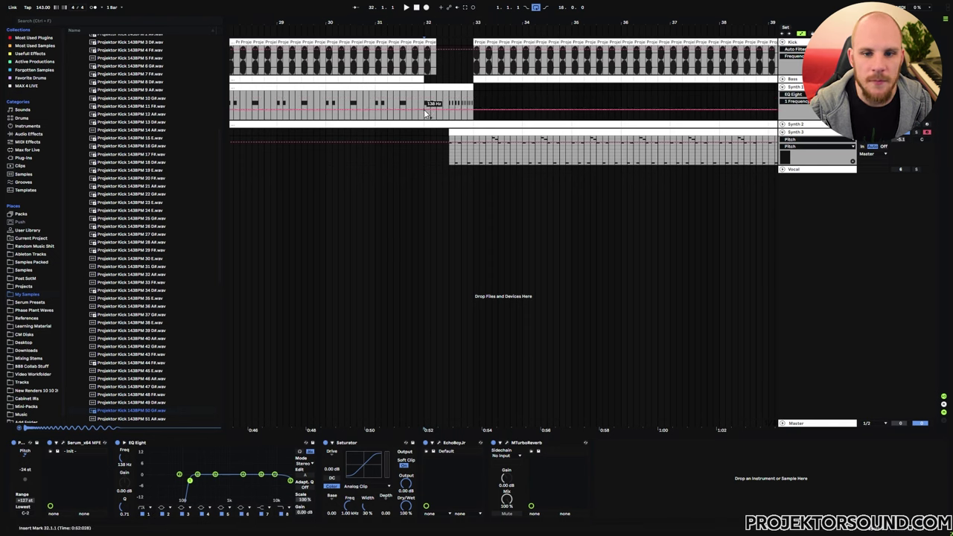
pyautogui.moveTo(472, 111); pyautogui.dragTo(475, 97)
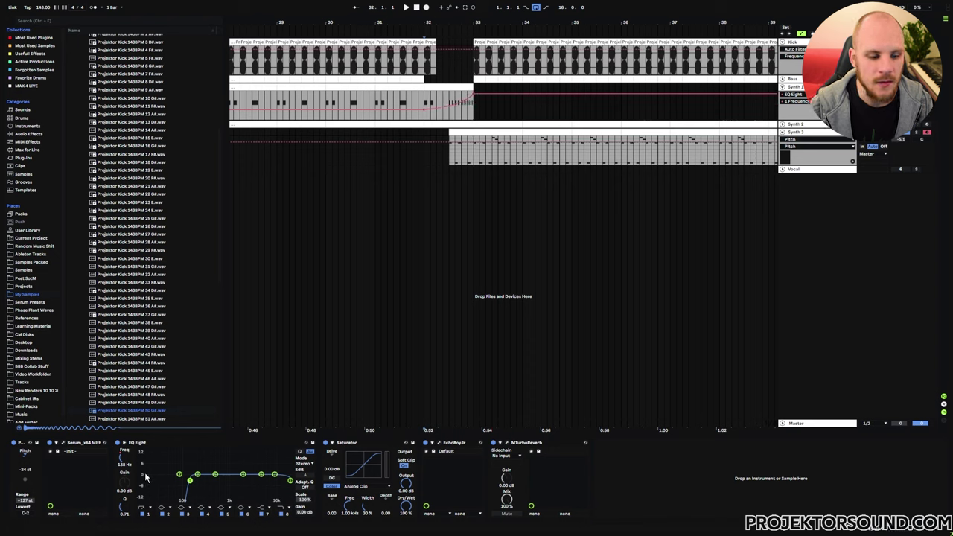
# Step: Automate the Synth 1 EQ Eight band 1 resonance to rise from bar 32 to about 8.45 at bar 33, and play it
pyautogui.click(123, 513)
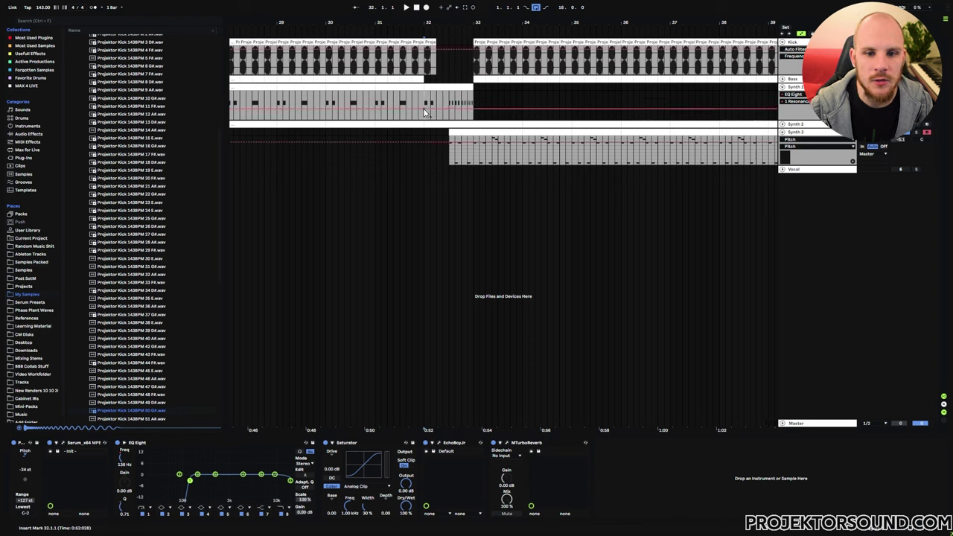
pyautogui.moveTo(473, 109); pyautogui.dragTo(474, 95)
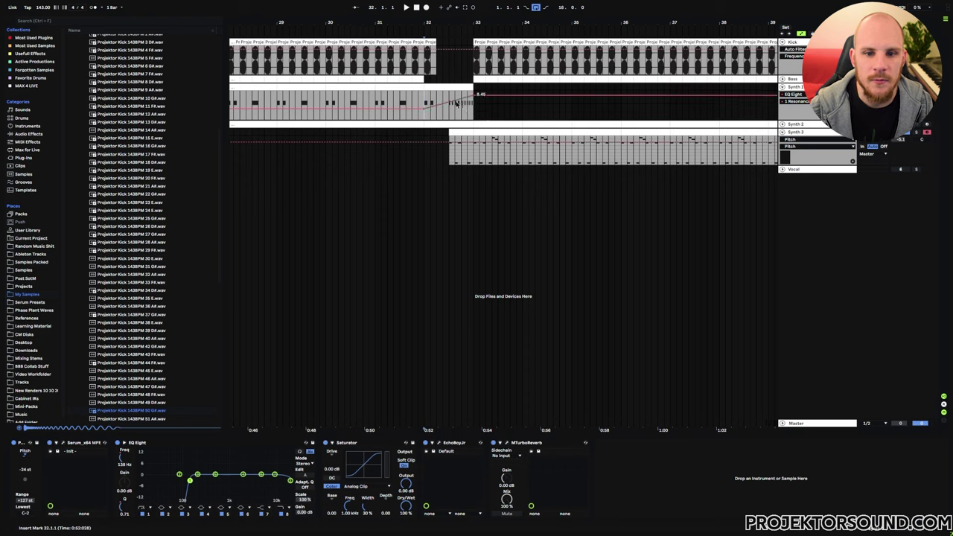
pyautogui.press('space')
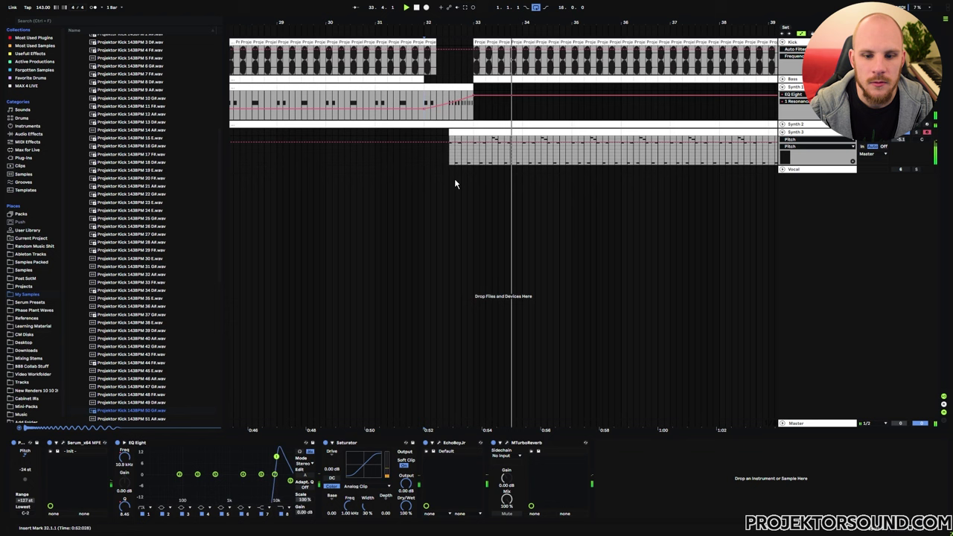
# Step: Automate the EchoBoy Jr. feedback on Synth 1 to rise from 0.34 at bar 32 to about 0.78 at bar 33
pyautogui.click(440, 444)
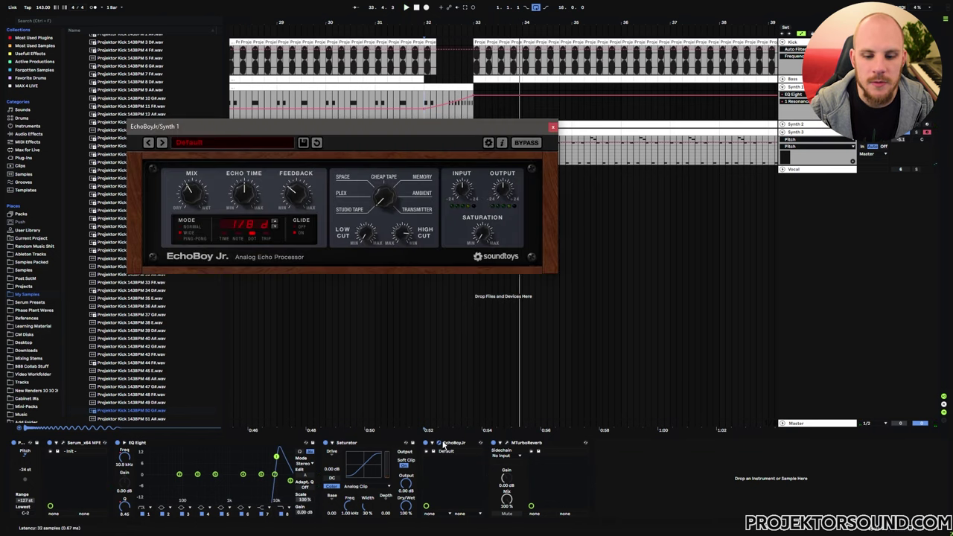
pyautogui.click(299, 193)
pyautogui.click(553, 128)
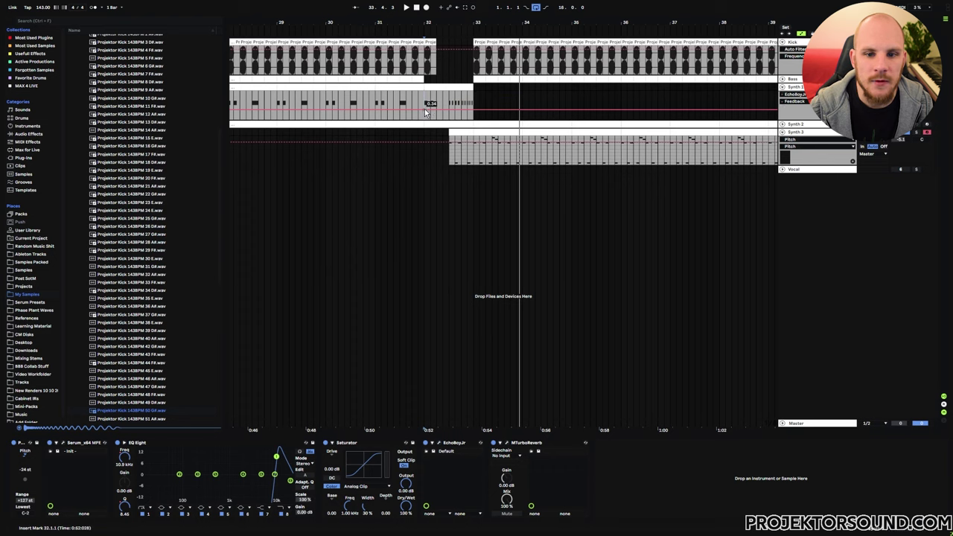
pyautogui.moveTo(472, 113); pyautogui.dragTo(472, 94)
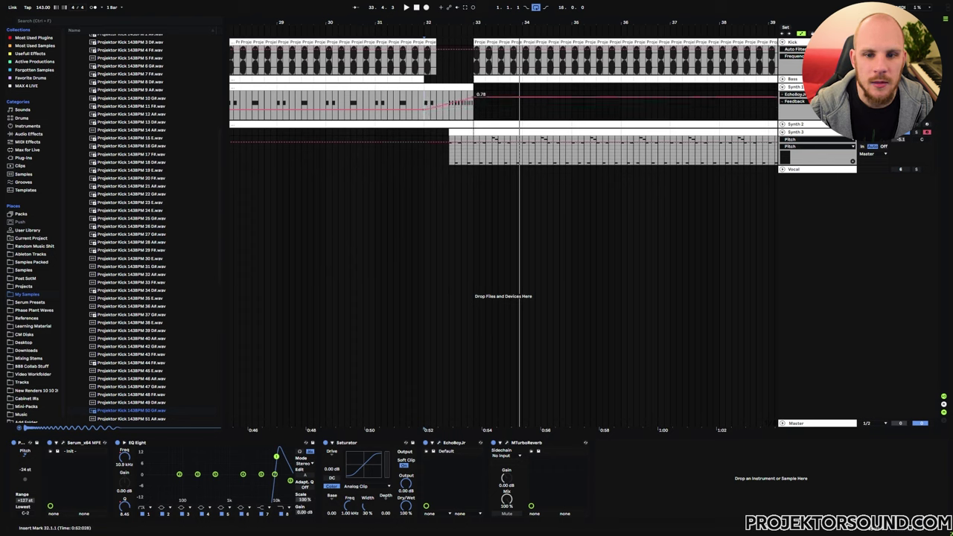
# Step: Play the arrangement from bar 32 to hear the transition into bar 33 with the full layout in view
pyautogui.press('space')
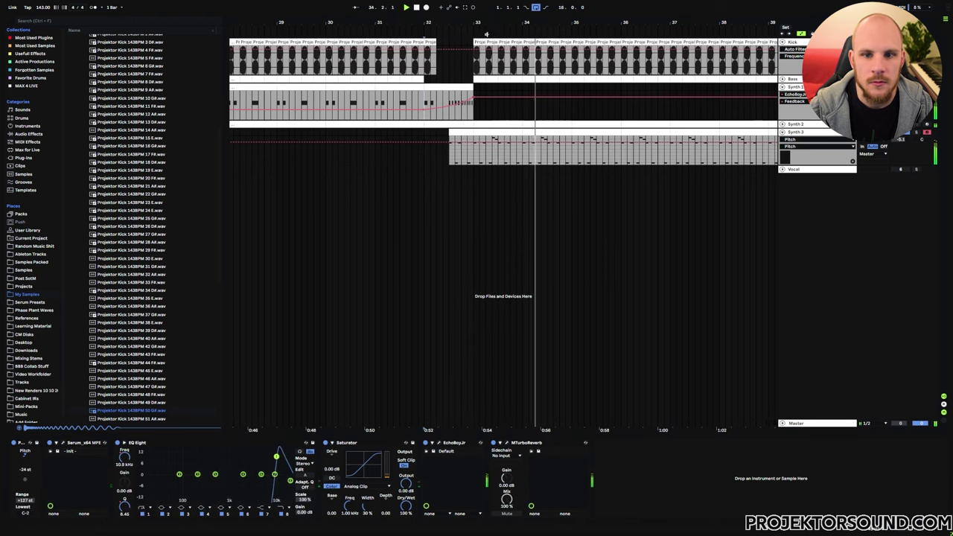
pyautogui.press('-')
pyautogui.press('-')
pyautogui.press('-')
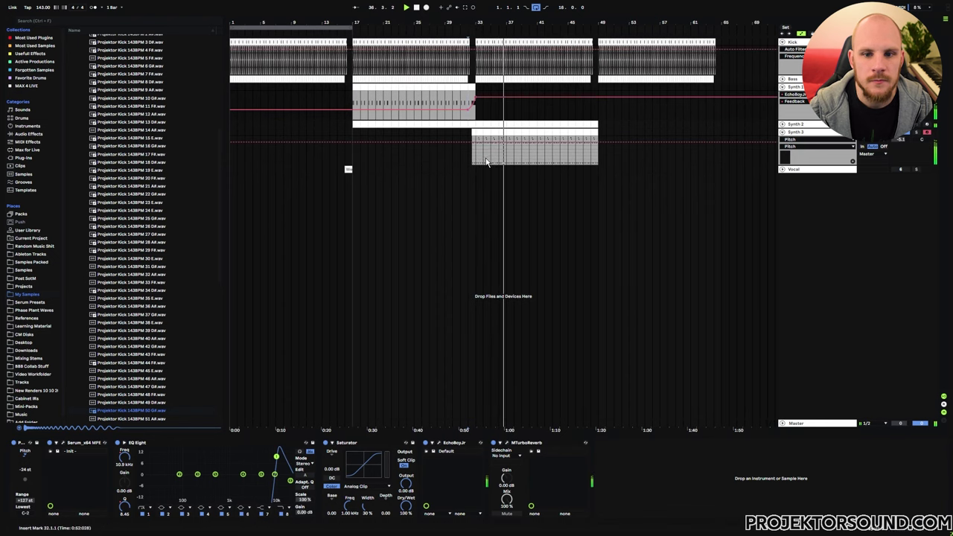
pyautogui.click(468, 70)
pyautogui.press('space')
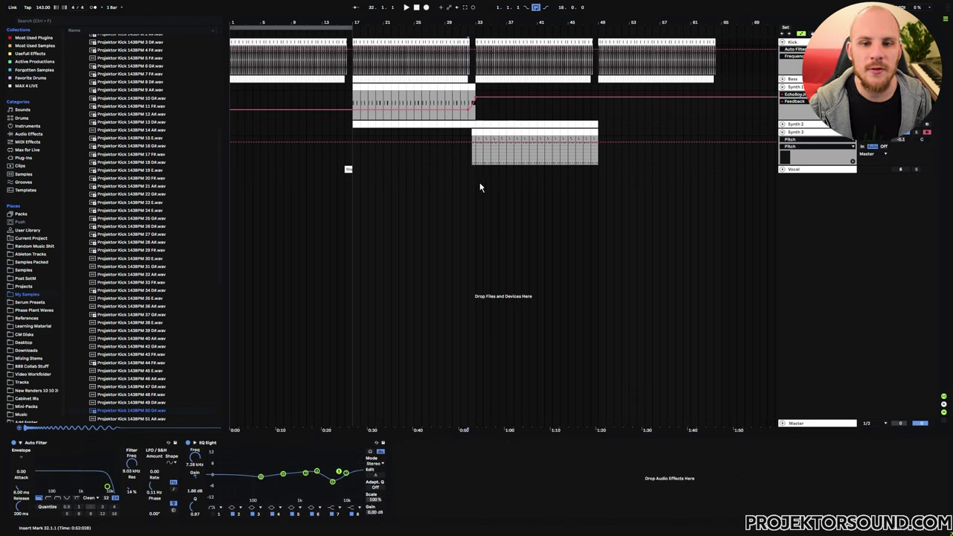
# Step: Create a Drums group below Bass containing audio tracks named Closed Hat, Open Hat and Snare
pyautogui.click(800, 79)
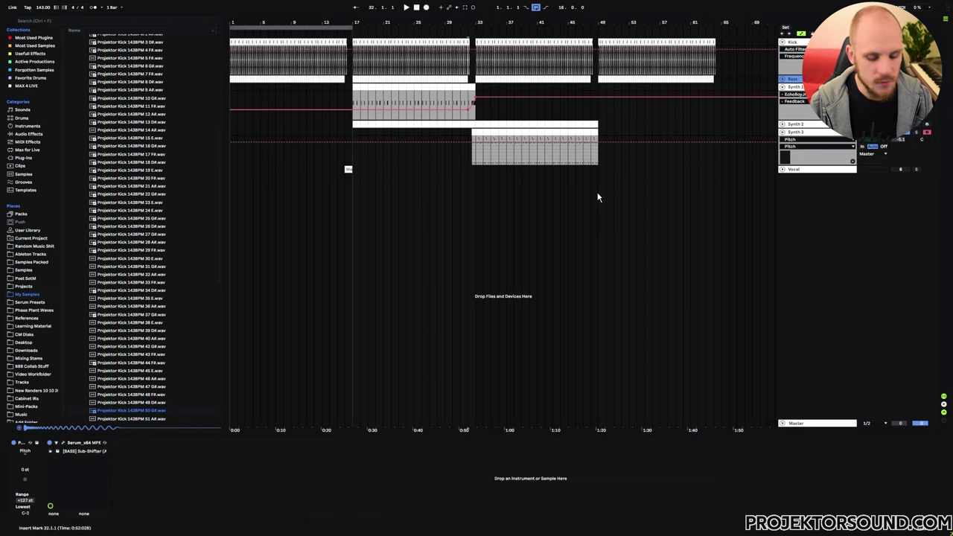
pyautogui.press('super+t')
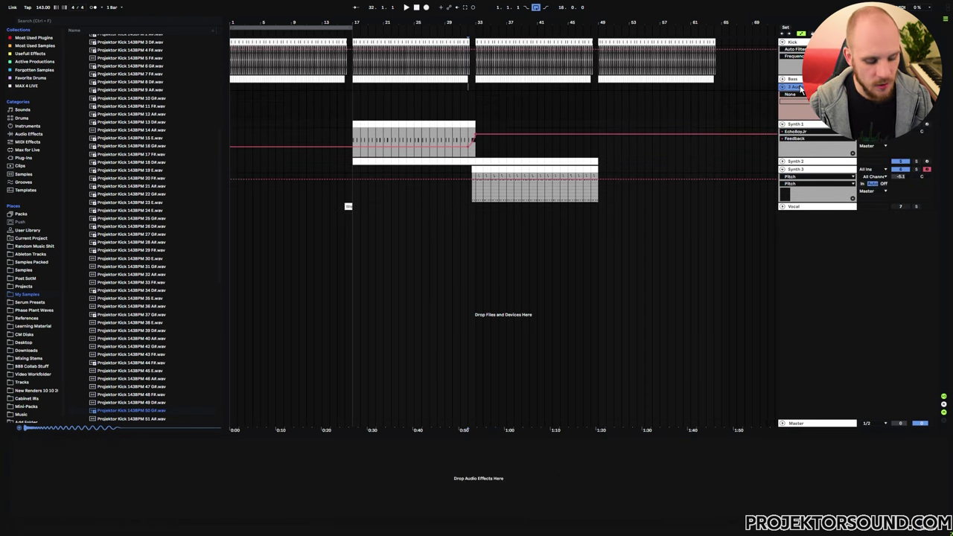
pyautogui.press('super+g')
pyautogui.rightClick(801, 89)
pyautogui.click(900, 210)
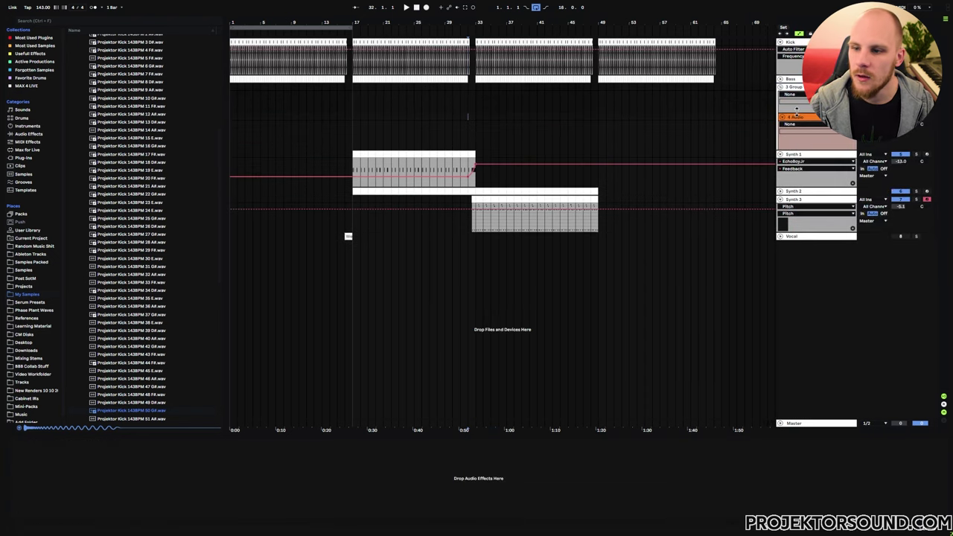
pyautogui.rightClick(801, 123)
pyautogui.click(902, 226)
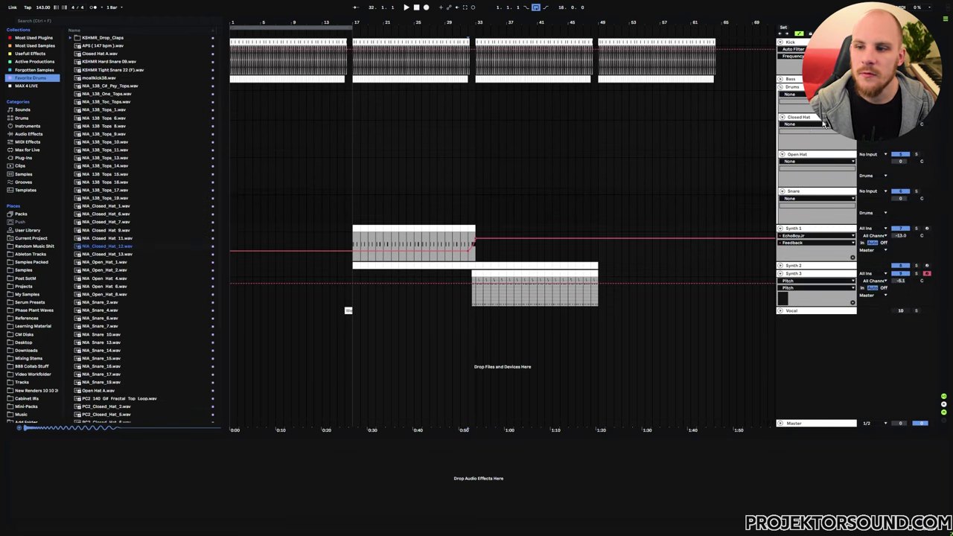
# Step: Place NIA_Closed_Hat_12, NIA_Snare_4 and NIA_Open_Hat_4 on their matching drum tracks at bar 17
pyautogui.click(124, 248)
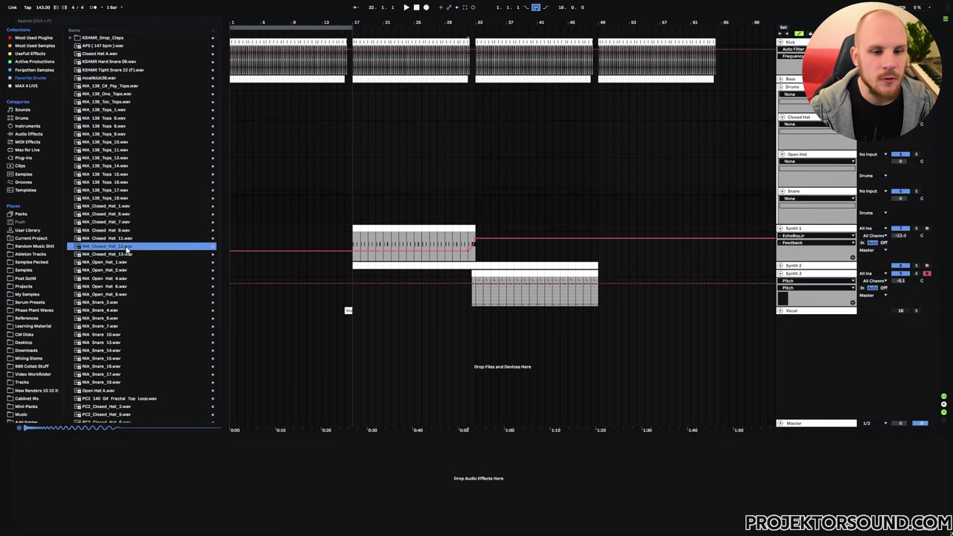
pyautogui.click(353, 123)
pyautogui.click(104, 311)
pyautogui.click(376, 210)
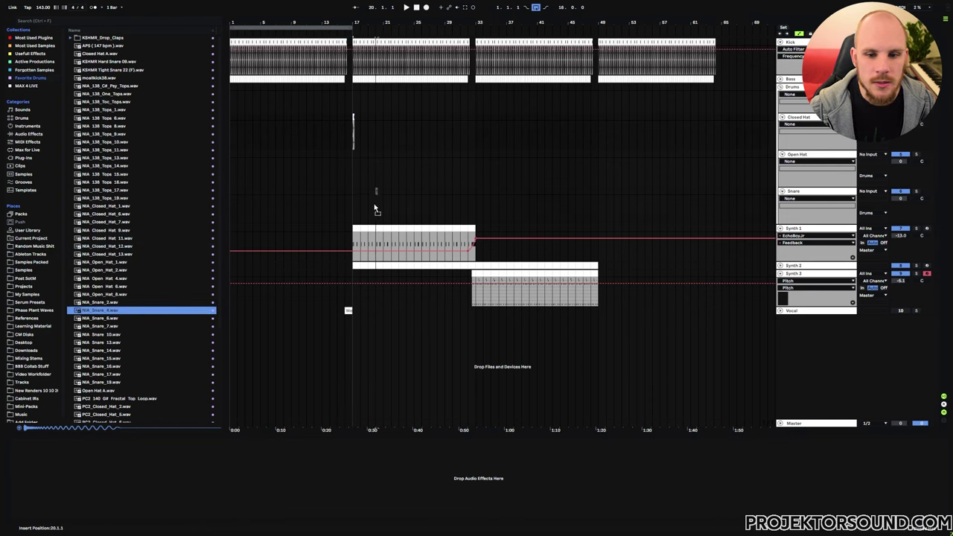
pyautogui.click(354, 210)
pyautogui.click(111, 278)
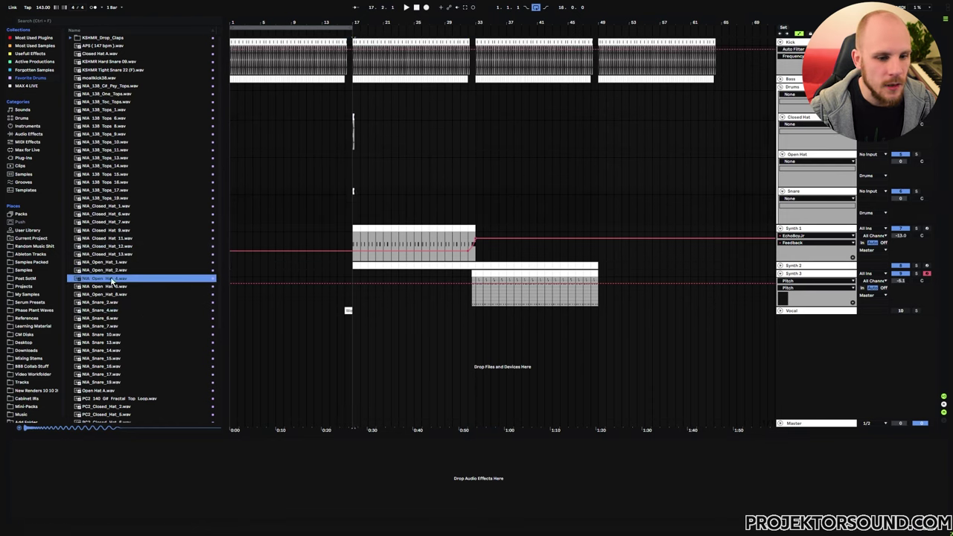
pyautogui.click(367, 173)
pyautogui.click(355, 173)
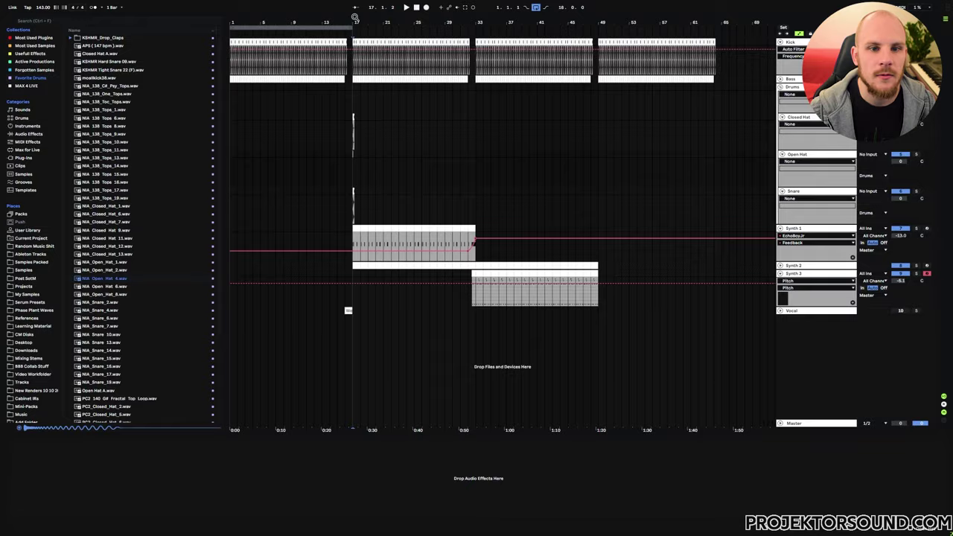
# Step: Replace the closed hat clip at bar 17 with NIA_Closed_Hat_6 and repeat it on all four sixteenths of the beat
pyautogui.press('+')
pyautogui.press('+')
pyautogui.press('+')
pyautogui.press('+')
pyautogui.press('+')
pyautogui.click(383, 129)
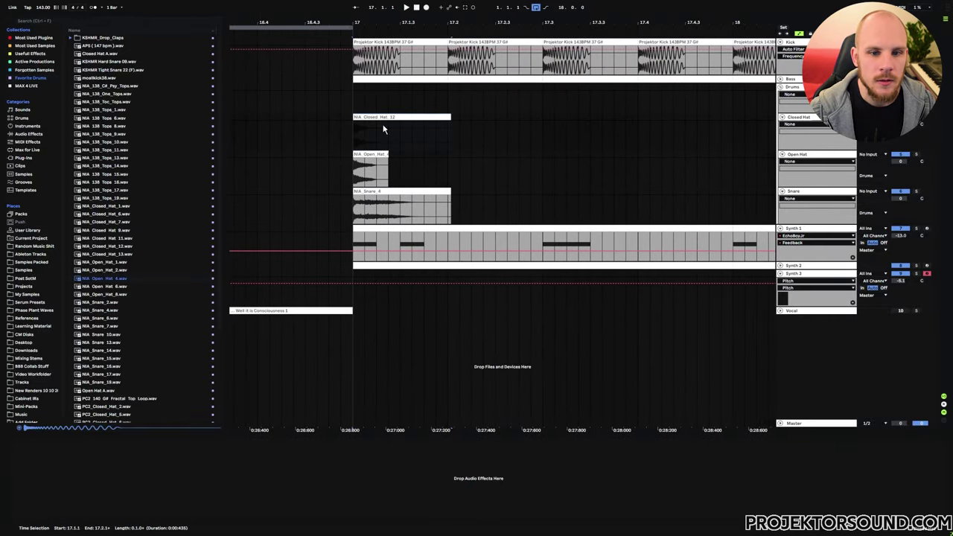
pyautogui.press('Delete')
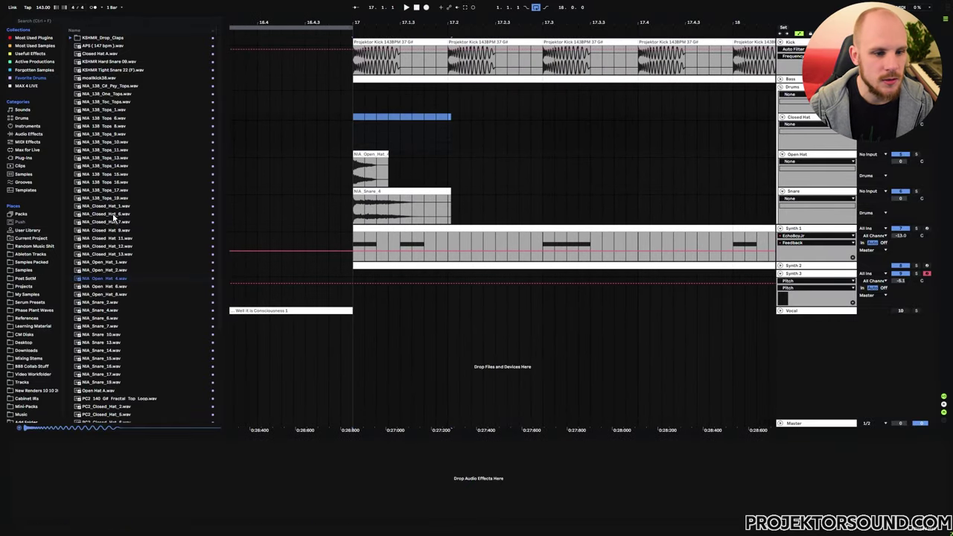
pyautogui.moveTo(110, 215); pyautogui.dragTo(364, 119)
pyautogui.hotkey('ctrl', 'd')
pyautogui.hotkey('ctrl', 'd')
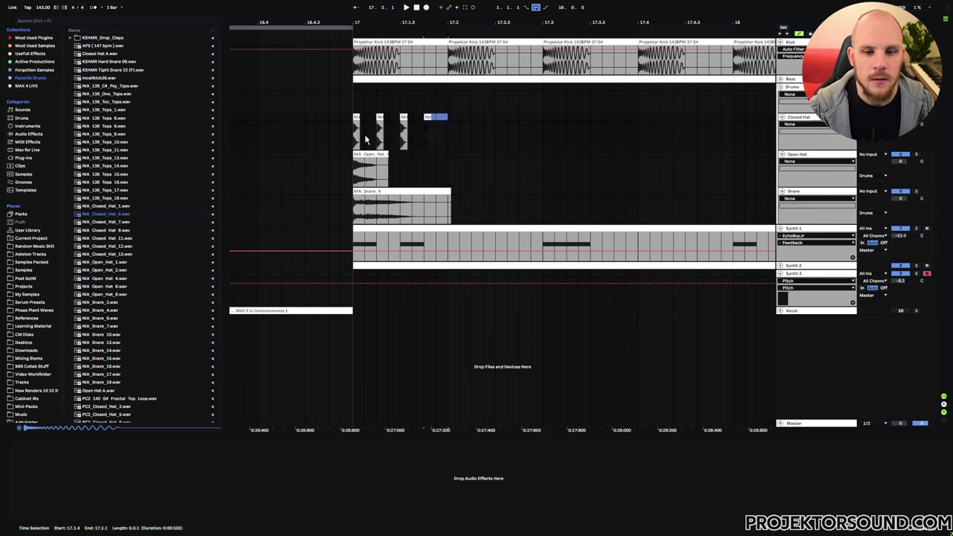
# Step: Move the open hat clip to 17.1.3 and the snare clip to 17.2.1
pyautogui.keyDown('ctrl'); pyautogui.moveTo(358, 154); pyautogui.dragTo(408, 160); pyautogui.keyUp('ctrl')
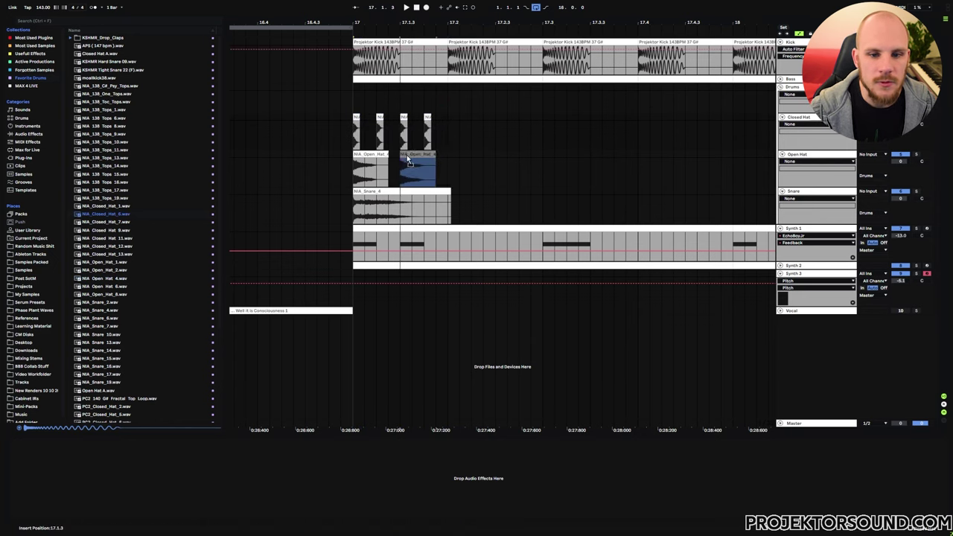
pyautogui.moveTo(369, 197); pyautogui.dragTo(463, 195)
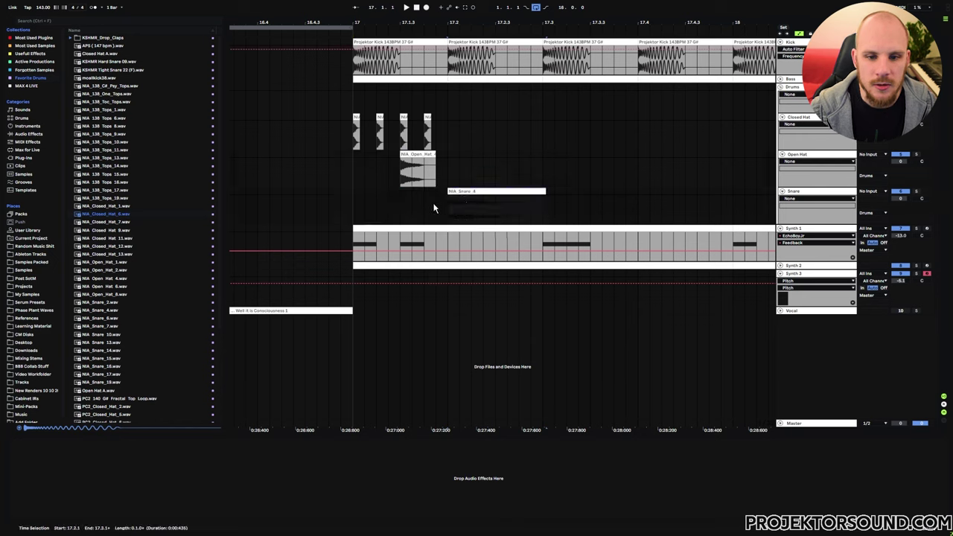
# Step: Duplicate the one-beat closed and open hat pattern to 17.2.1 and trim the snare to end at 17.3.1
pyautogui.moveTo(444, 164); pyautogui.dragTo(348, 117)
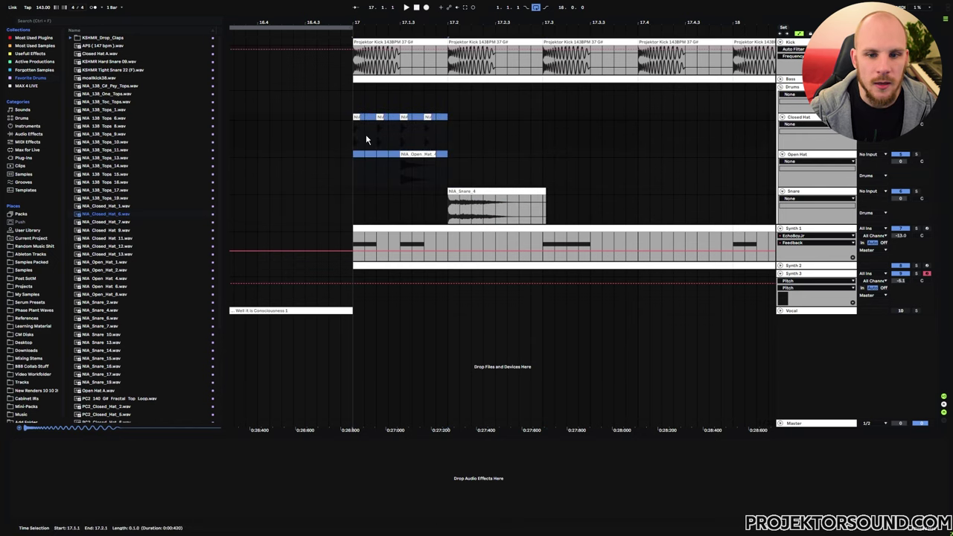
pyautogui.hotkey('ctrl', 'd')
pyautogui.click(539, 192)
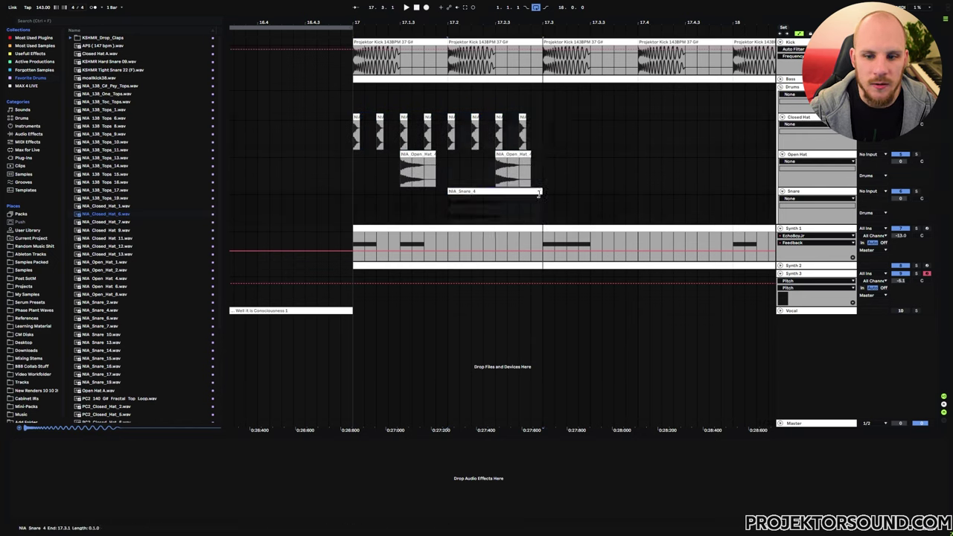
# Step: Loop the two-beat drum pattern from 17.1.1 to 17.3.1 and play it
pyautogui.moveTo(357, 197); pyautogui.dragTo(355, 123)
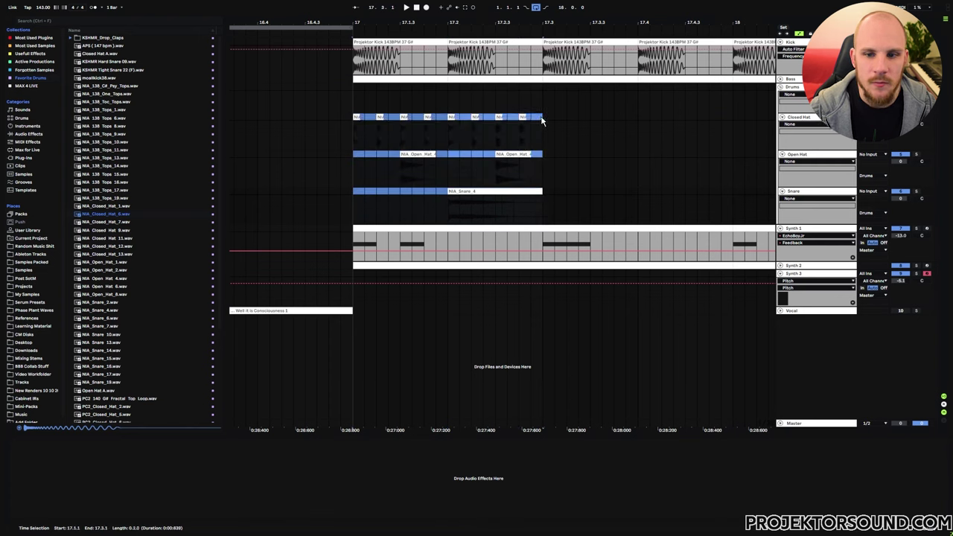
pyautogui.press('space')
pyautogui.click(351, 164)
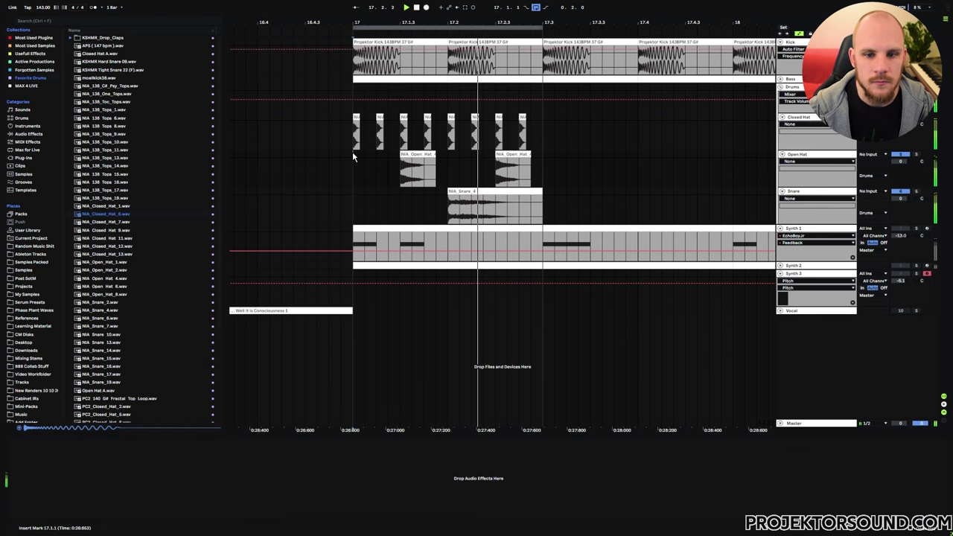
# Step: Repeat the two-beat closed hat, open hat and snare pattern from bar 17 continuously up to 32.1.1
pyautogui.scroll(-5, 425, 115)
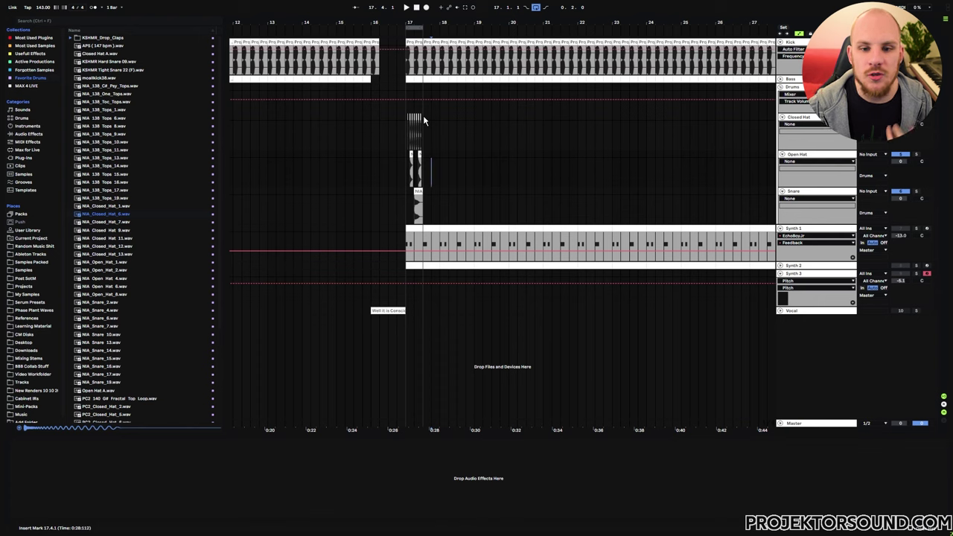
pyautogui.moveTo(420, 129); pyautogui.dragTo(408, 208)
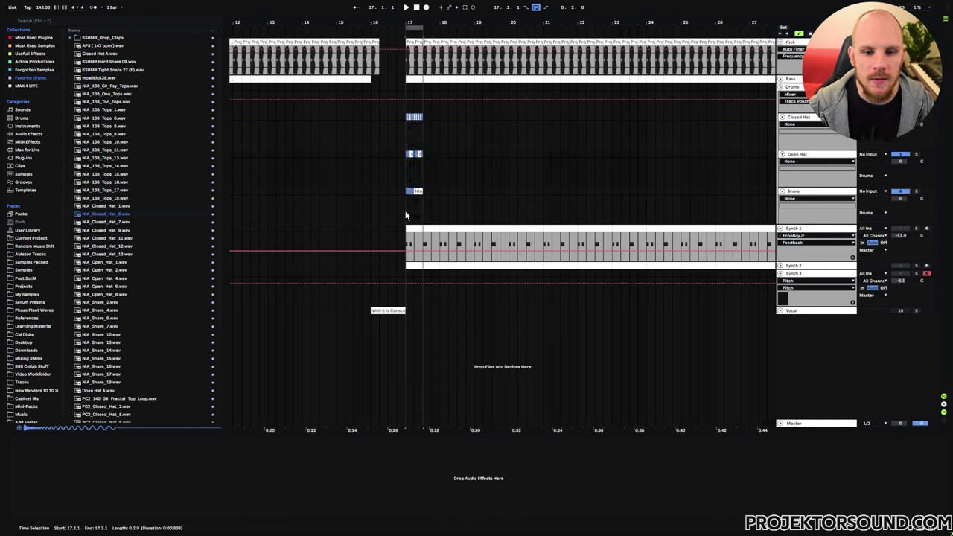
pyautogui.hotkey('ctrl', 'd')
pyautogui.hotkey('ctrl', 'd')
pyautogui.hotkey('ctrl', 'd')
pyautogui.hotkey('ctrl', 'd')
pyautogui.hotkey('ctrl', 'd')
pyautogui.hotkey('ctrl', 'd')
pyautogui.hotkey('ctrl', 'd')
pyautogui.hotkey('ctrl', 'd')
pyautogui.hotkey('ctrl', 'd')
pyautogui.hotkey('ctrl', 'd')
pyautogui.hotkey('ctrl', 'd')
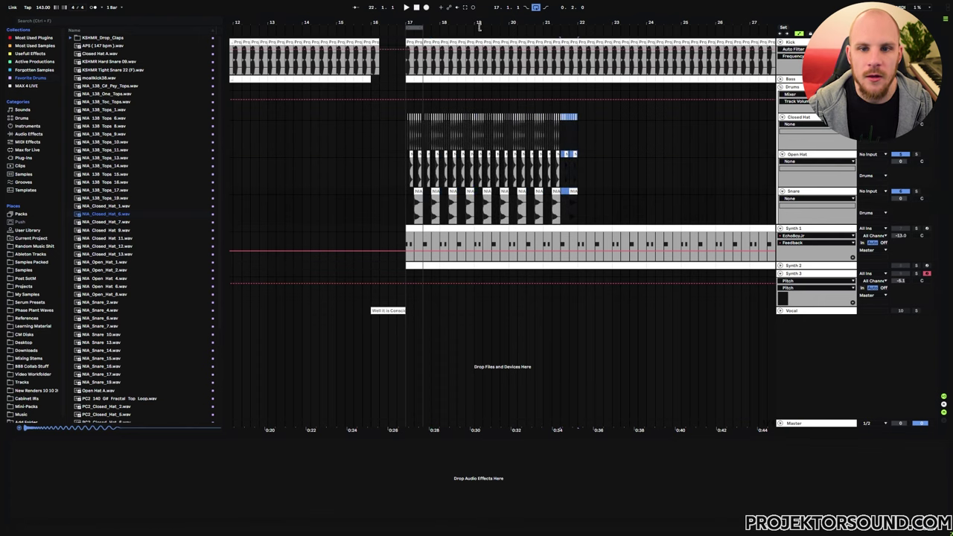
pyautogui.hotkey('ctrl', 'd')
pyautogui.hotkey('ctrl', 'd')
pyautogui.hotkey('ctrl', 'd')
pyautogui.hotkey('ctrl', 'd')
pyautogui.hotkey('ctrl', 'd')
pyautogui.hotkey('ctrl', 'd')
pyautogui.hotkey('ctrl', 'd')
pyautogui.hotkey('ctrl', 'd')
pyautogui.hotkey('ctrl', 'd')
pyautogui.hotkey('ctrl', 'd')
pyautogui.hotkey('ctrl', 'd')
pyautogui.hotkey('ctrl', 'd')
pyautogui.hotkey('ctrl', 'd')
pyautogui.hotkey('ctrl', 'd')
pyautogui.hotkey('ctrl', 'd')
pyautogui.hotkey('ctrl', 'd')
pyautogui.moveTo(479, 25); pyautogui.dragTo(479, 15)
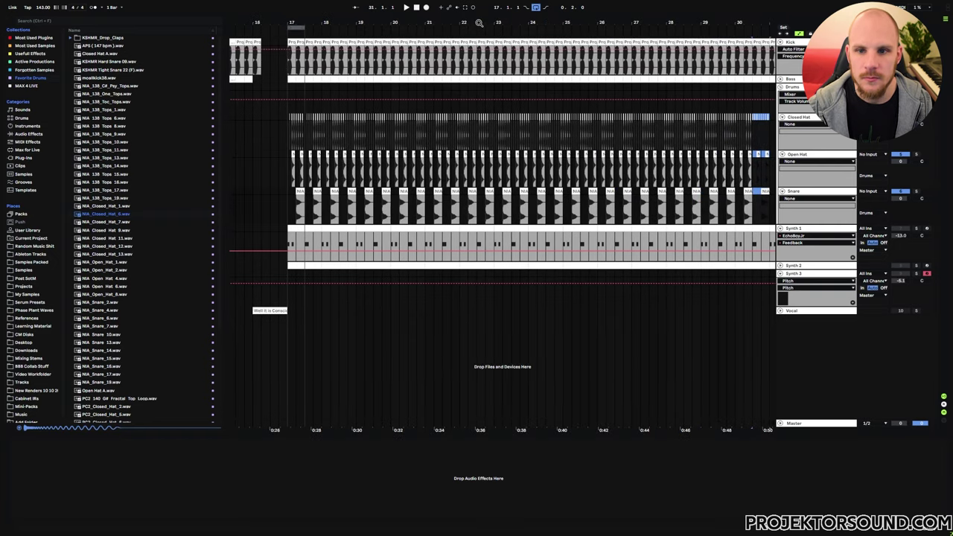
pyautogui.hotkey('ctrl', 'd')
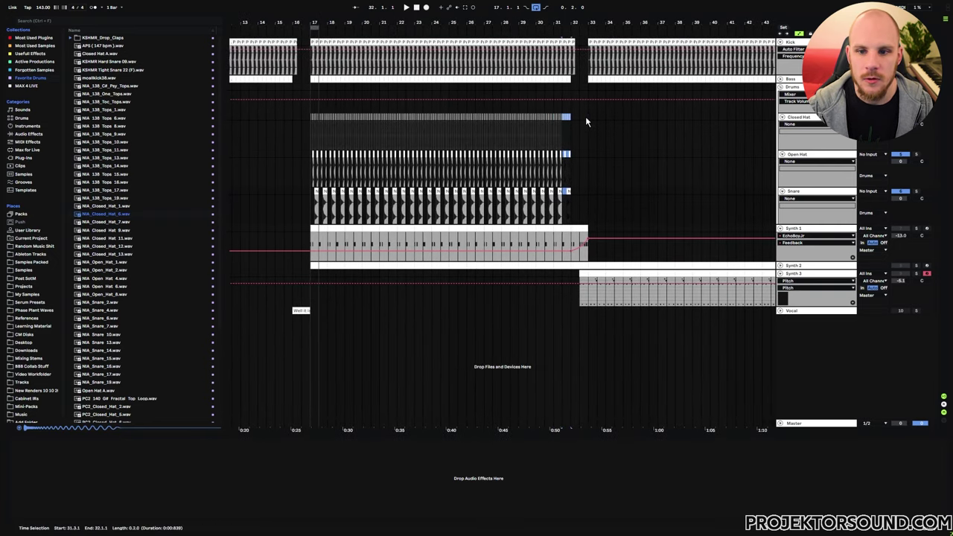
# Step: Duplicate the 16-bar drum section starting at bar 17 to bars 33–49, and set a 48-bar loop from 17.1.1
pyautogui.moveTo(586, 121); pyautogui.dragTo(308, 208)
pyautogui.hotkey('ctrl', 'd')
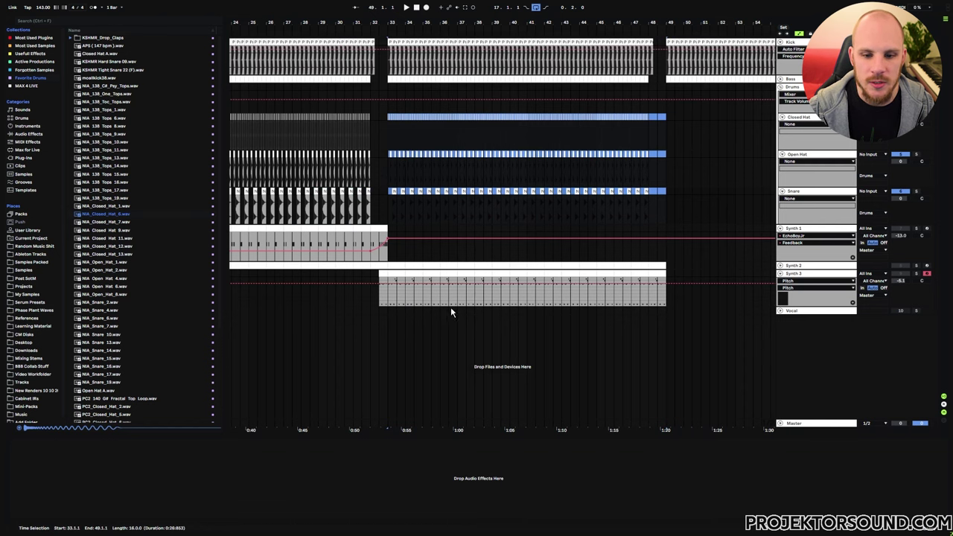
pyautogui.press('-')
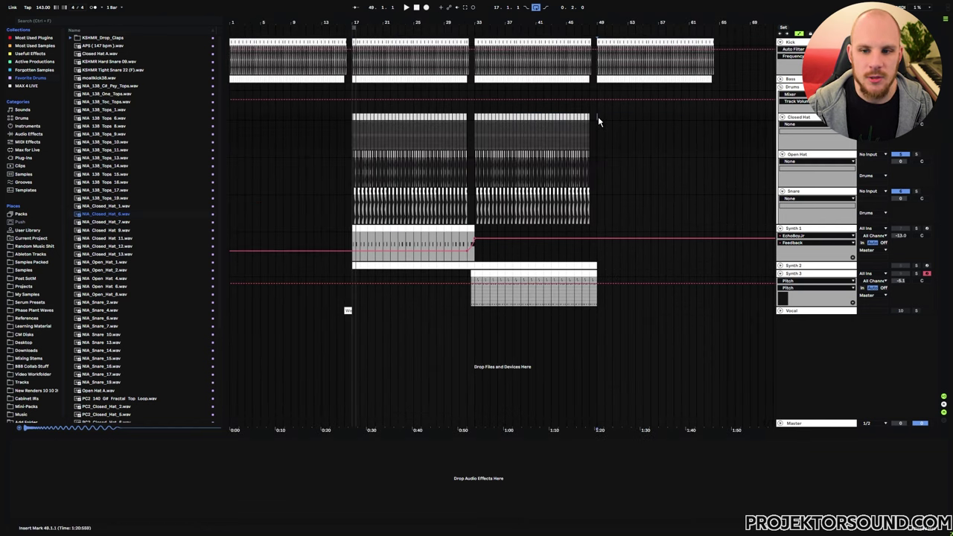
pyautogui.moveTo(598, 116); pyautogui.dragTo(719, 197)
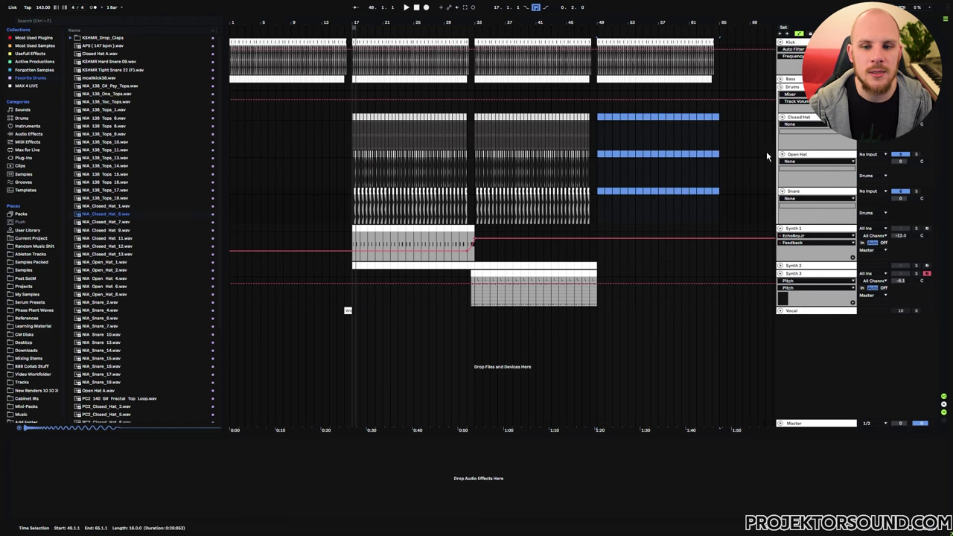
pyautogui.scroll(3, 435, 293)
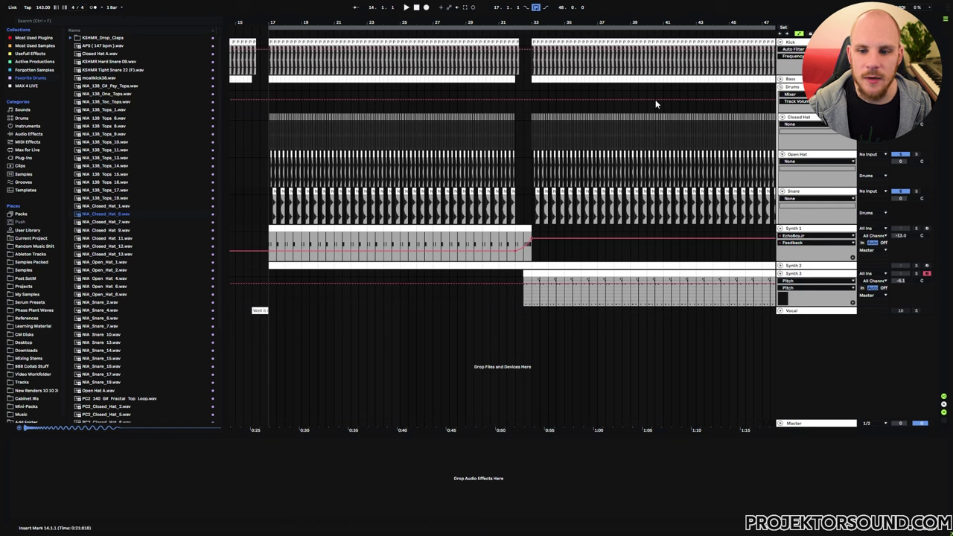
# Step: Deactivate the open hat clips from bar 17 to bar 25 and play the section from 21.1.1
pyautogui.moveTo(520, 156); pyautogui.dragTo(263, 170)
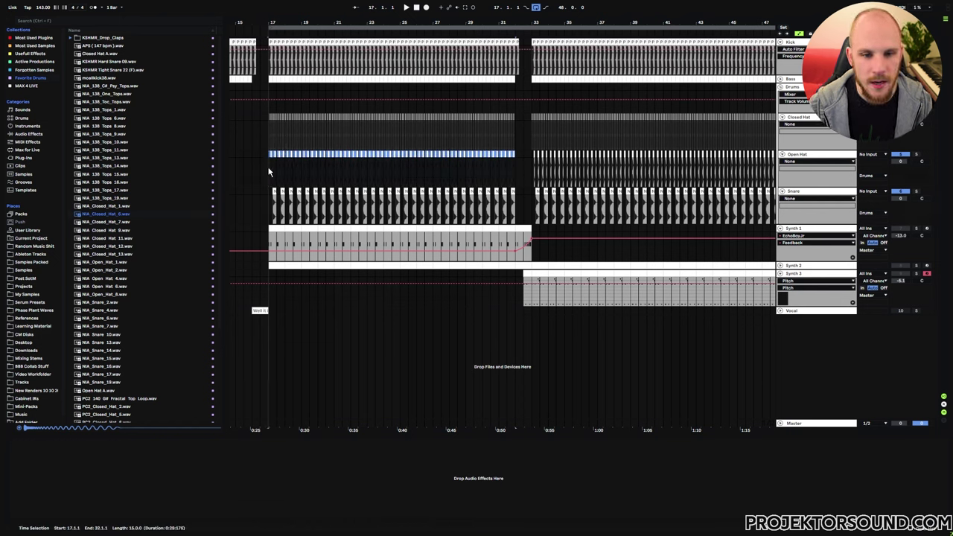
pyautogui.hotkey('ctrl', 'j')
pyautogui.moveTo(270, 161); pyautogui.dragTo(400, 163)
pyautogui.press('Delete')
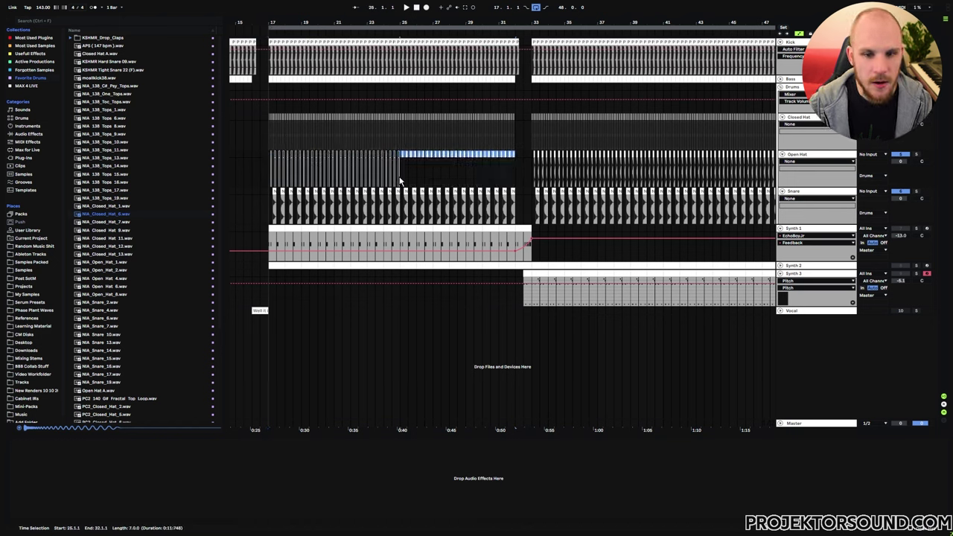
pyautogui.hotkey('ctrl', 'z')
pyautogui.click(341, 172)
pyautogui.press('space')
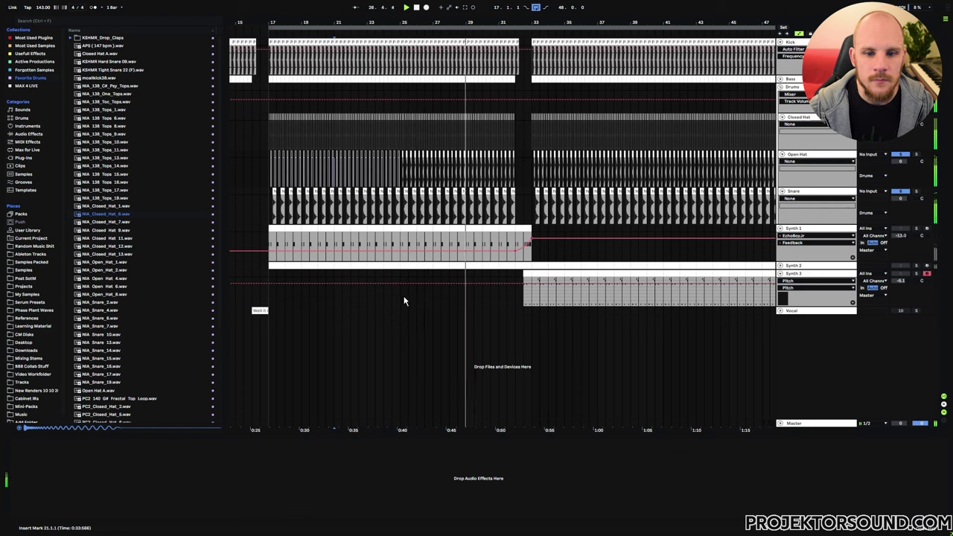
# Step: Deactivate the remaining open hat clips up to bar 32 and play the arrangement from 25.1.1 into the next section
pyautogui.click(465, 181)
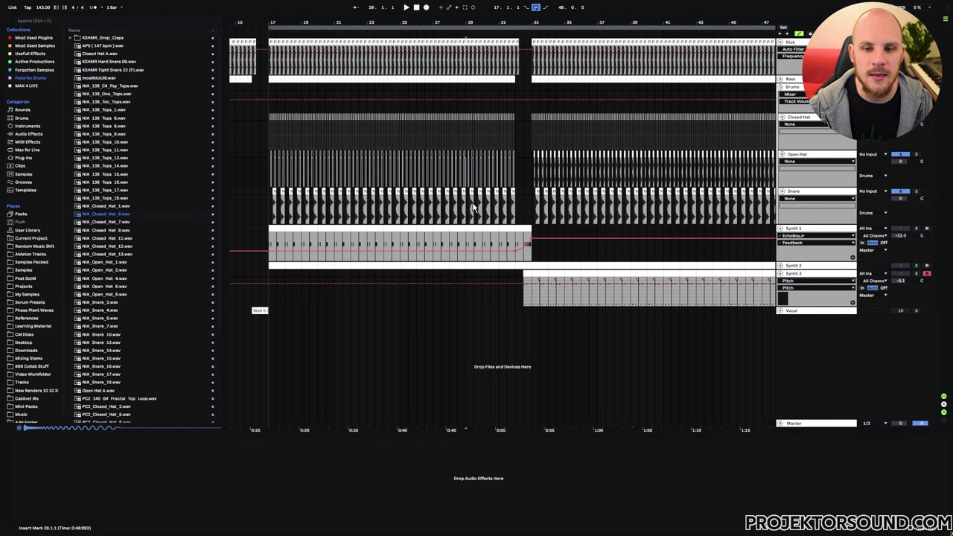
pyautogui.press('space')
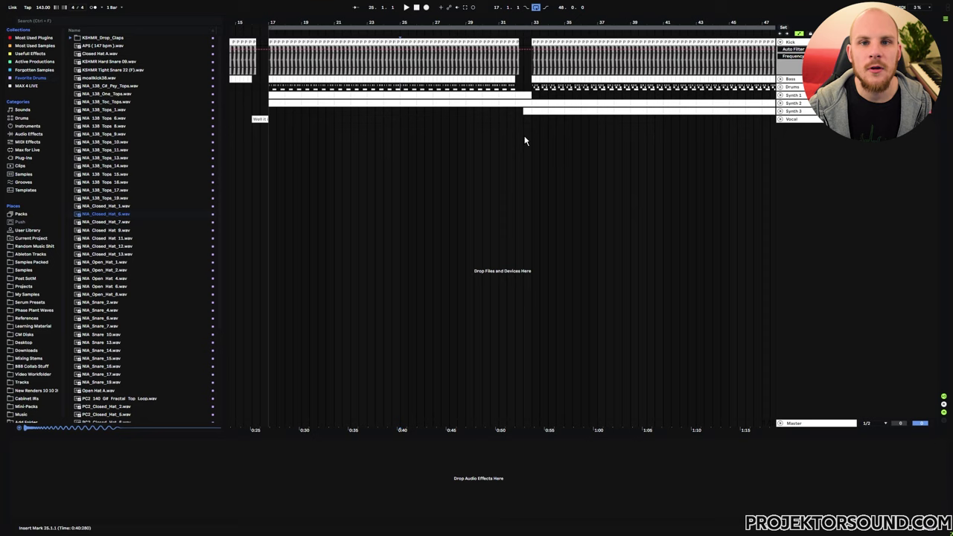
pyautogui.press('space')
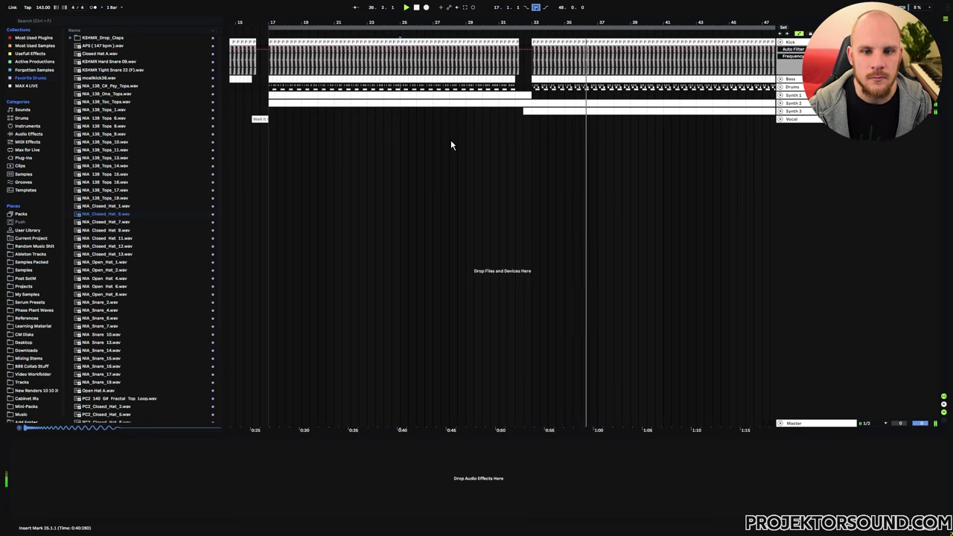
pyautogui.click(460, 116)
pyautogui.press('space')
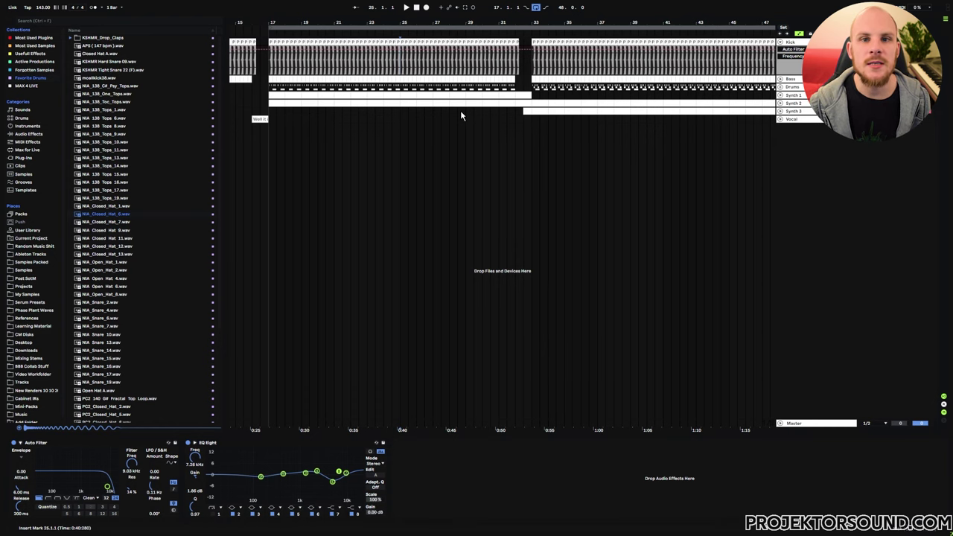
# Step: Show the automation lane for Serum's Macro 1 on the Synth 3 track
pyautogui.press('Up')
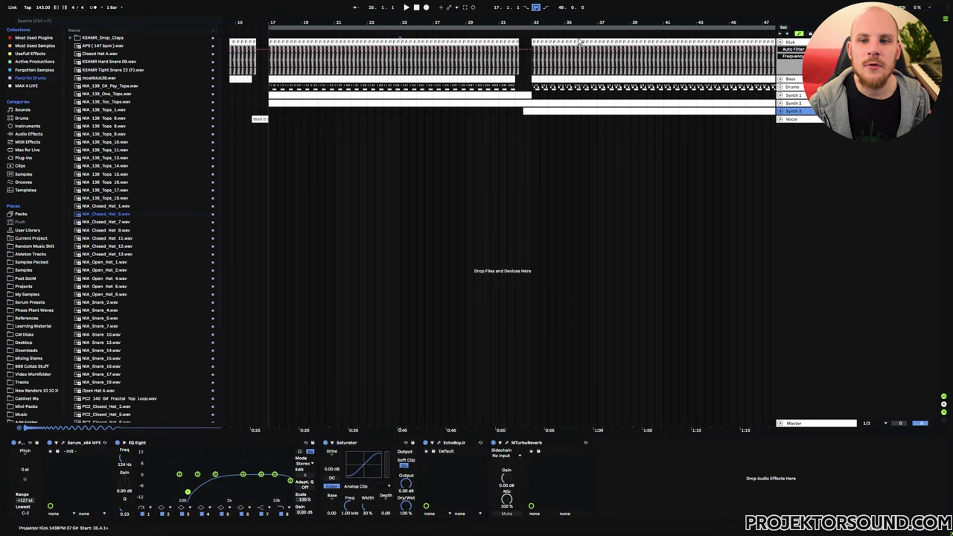
pyautogui.hscroll(5, 755, 119)
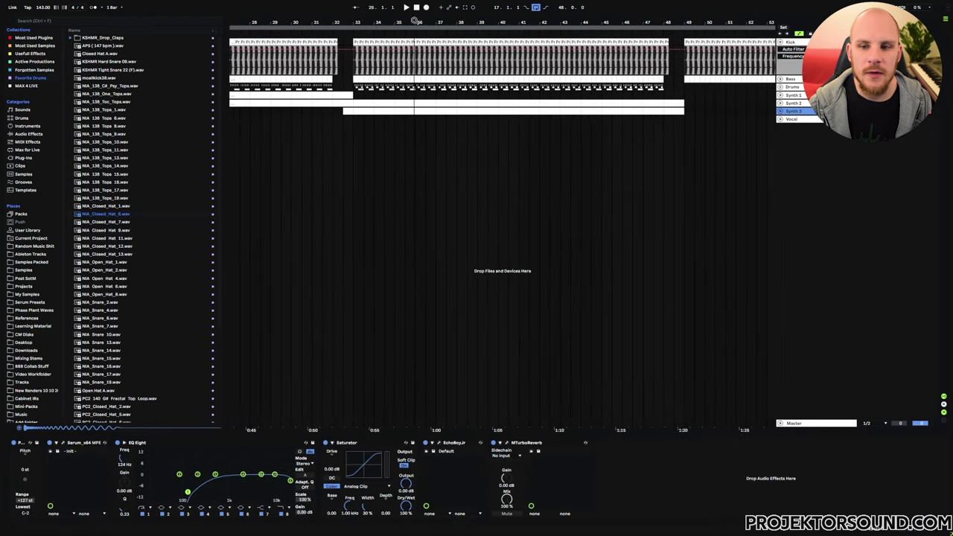
pyautogui.click(780, 112)
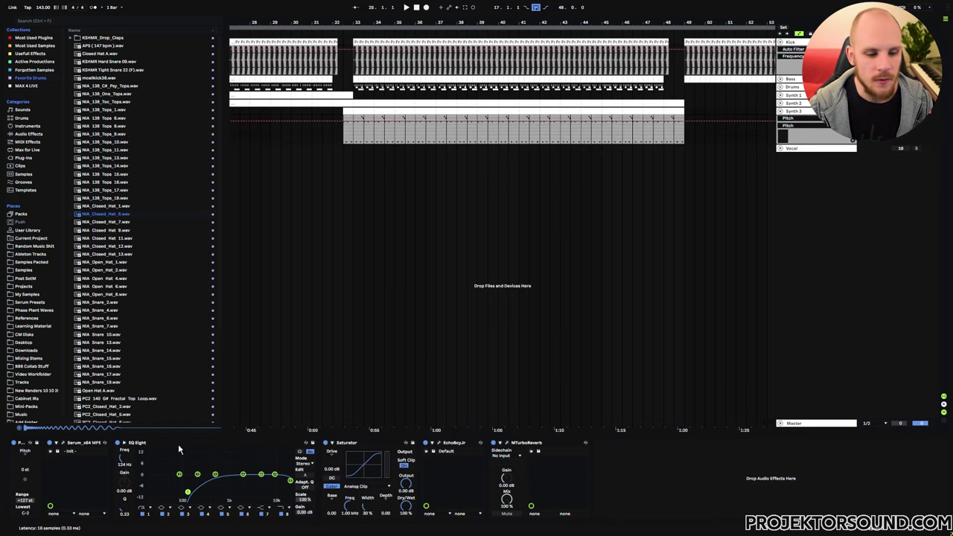
pyautogui.click(64, 444)
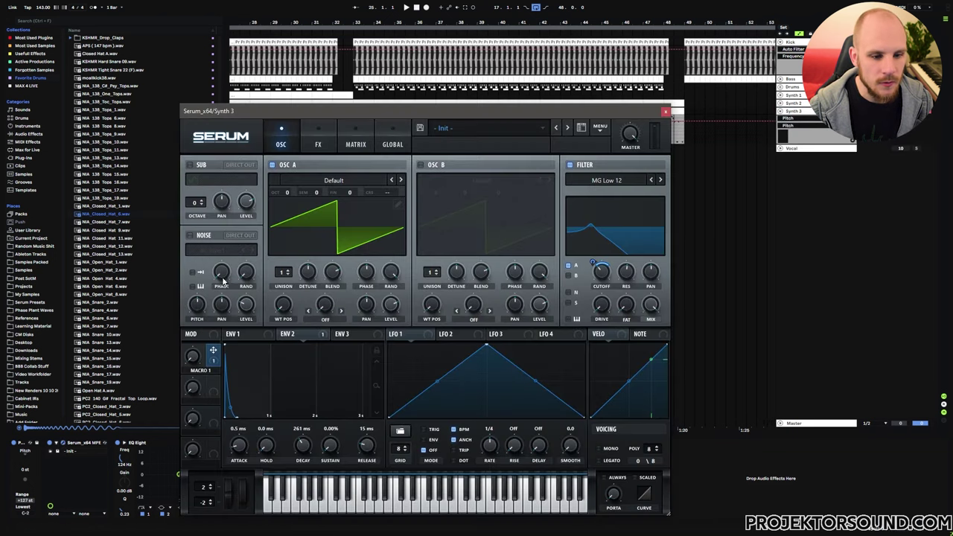
pyautogui.click(196, 356)
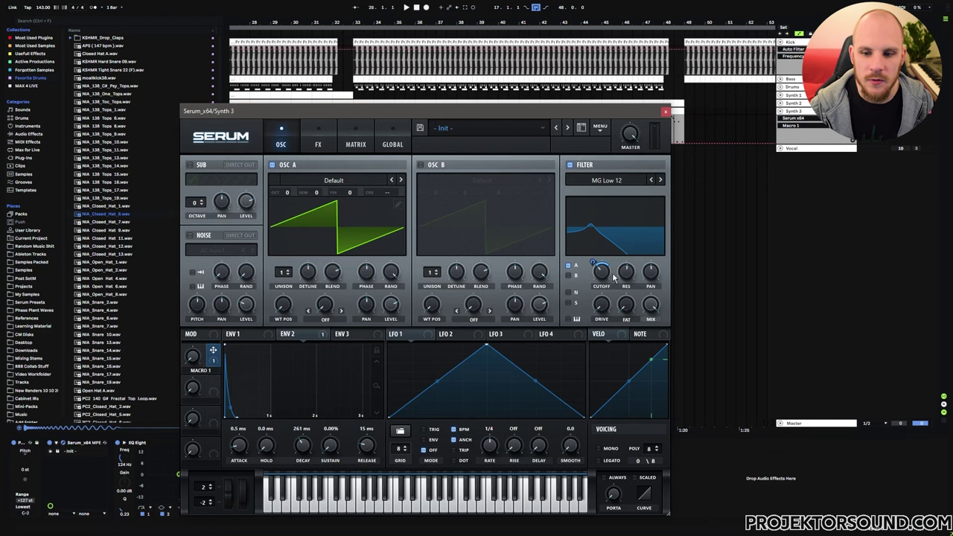
pyautogui.click(665, 111)
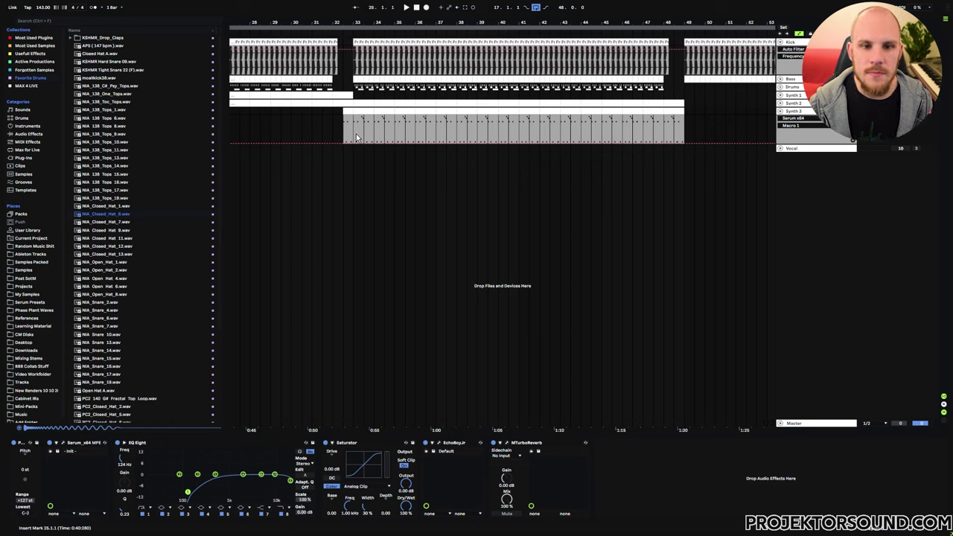
# Step: Automate Synth 3's Macro 1 from 1.00 at bar 33 down to 0.00 at bar 41 and back to 1.00 at bar 49, and play it
pyautogui.click(356, 62)
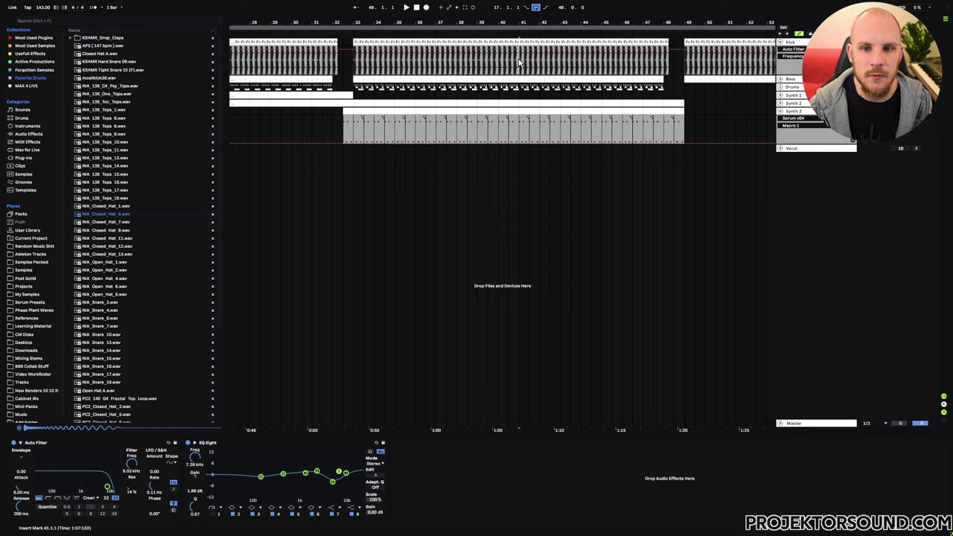
pyautogui.click(460, 129)
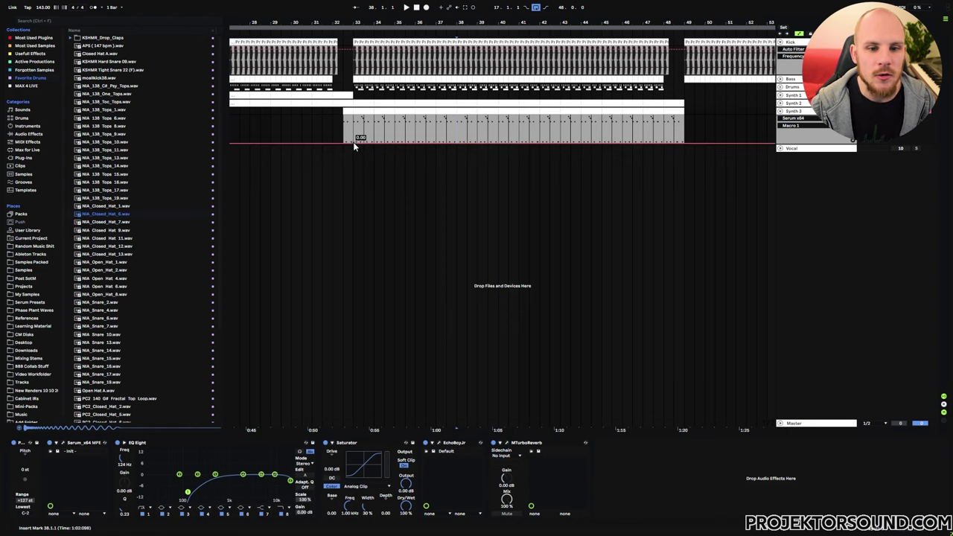
pyautogui.moveTo(353, 141); pyautogui.dragTo(353, 115)
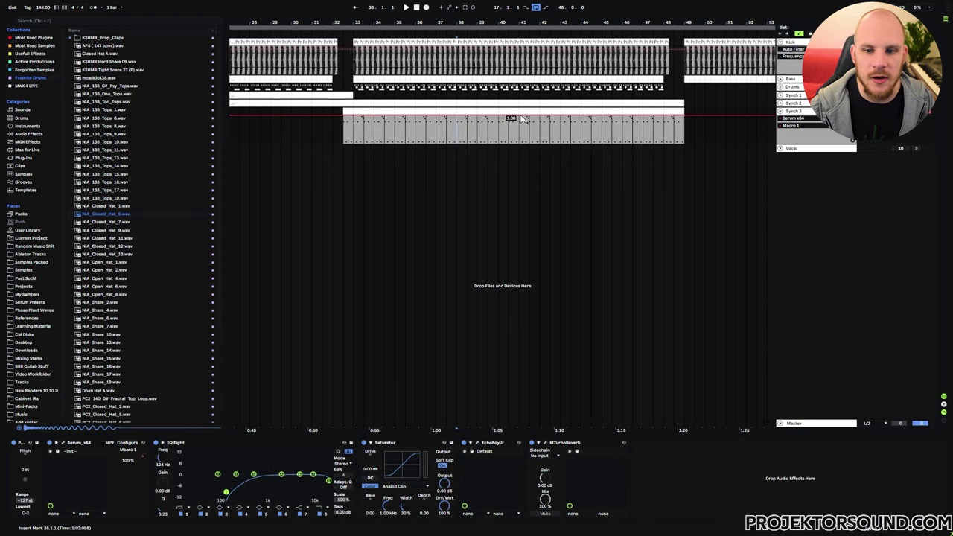
pyautogui.moveTo(520, 119); pyautogui.dragTo(513, 140)
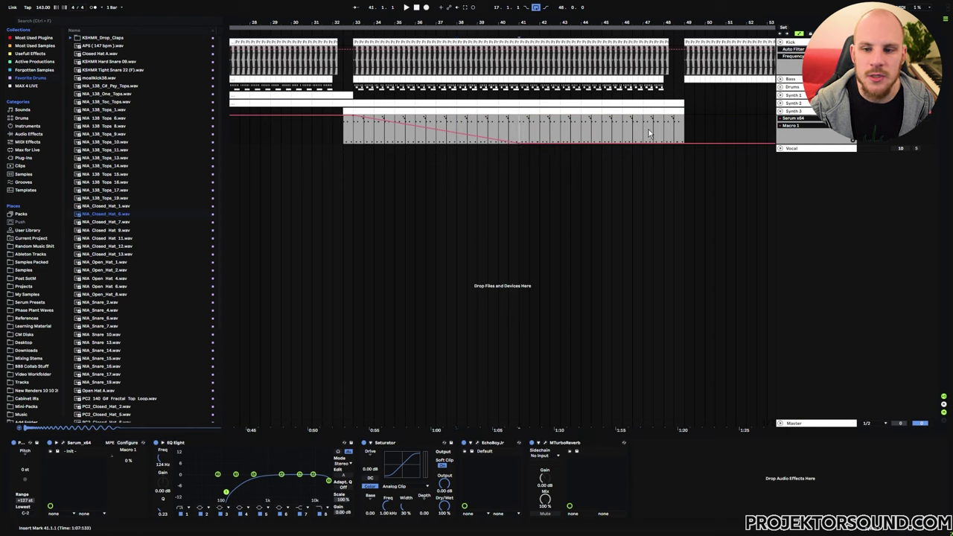
pyautogui.moveTo(680, 141); pyautogui.dragTo(675, 118)
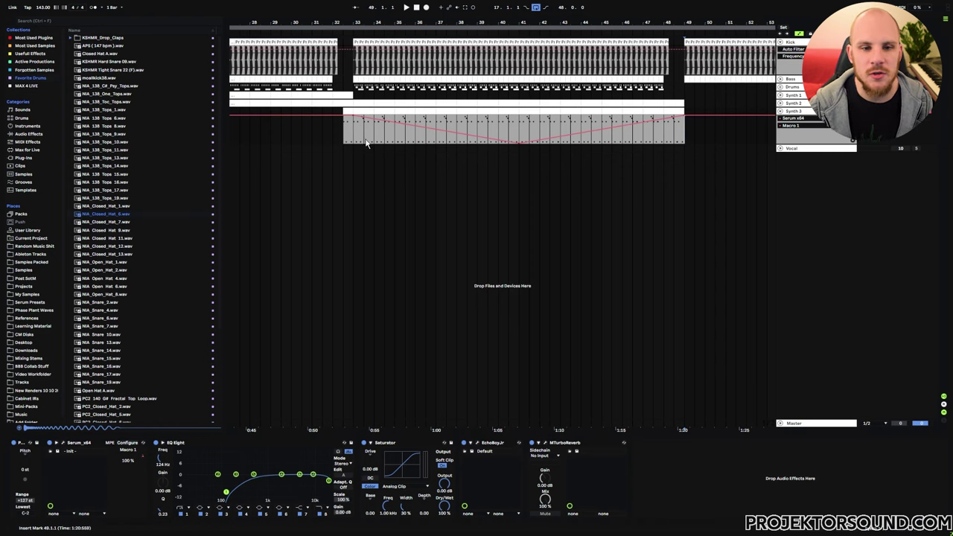
pyautogui.press('space')
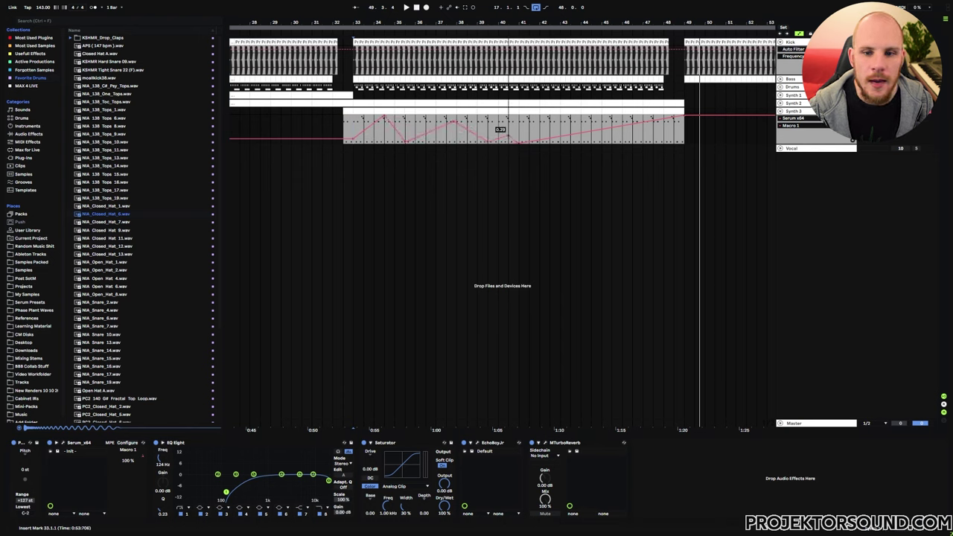
# Step: Try several short rises and falls in Synth 3's Macro 1 automation between bars 33 and 41, and play from 33.1.1
pyautogui.moveTo(526, 121); pyautogui.dragTo(685, 131)
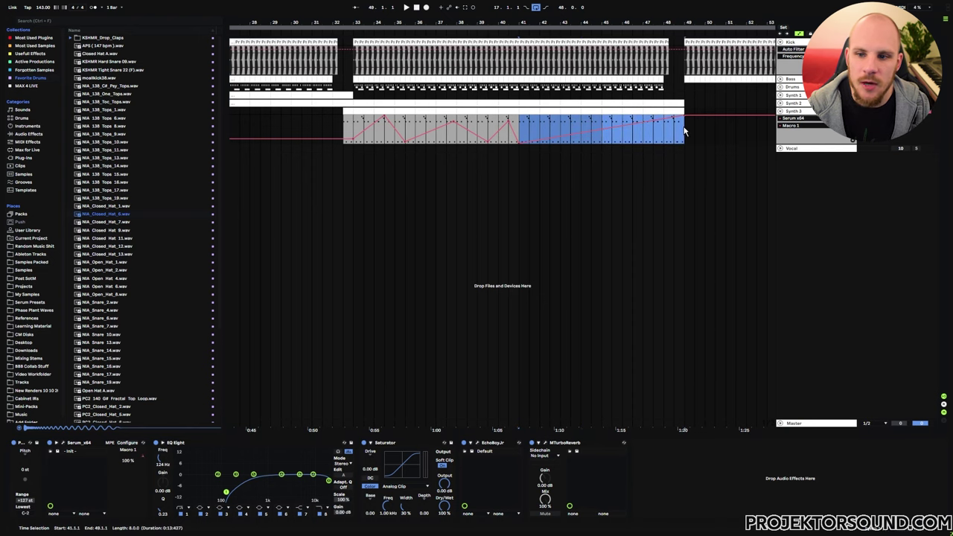
pyautogui.click(409, 246)
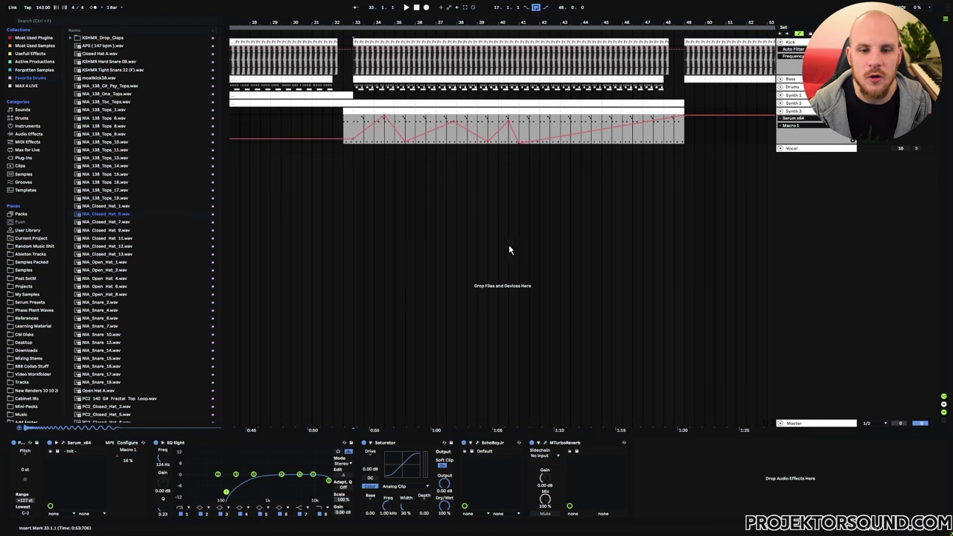
pyautogui.press('space')
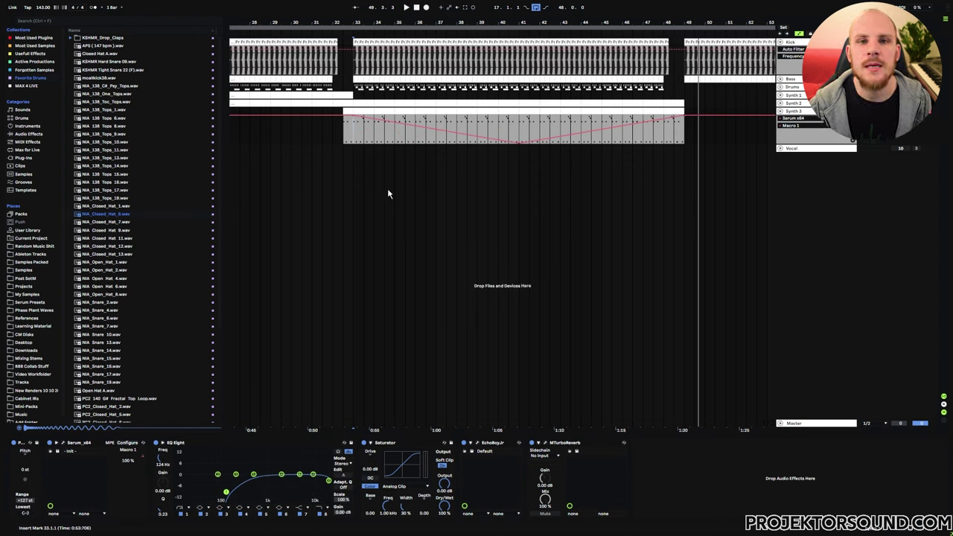
# Step: Reshape Synth 3's Macro 1 automation to rise from 0.00 at bar 33 to 1.00 at bar 37, fall by bar 41 and rise to bar 49
pyautogui.moveTo(354, 139); pyautogui.dragTo(679, 139)
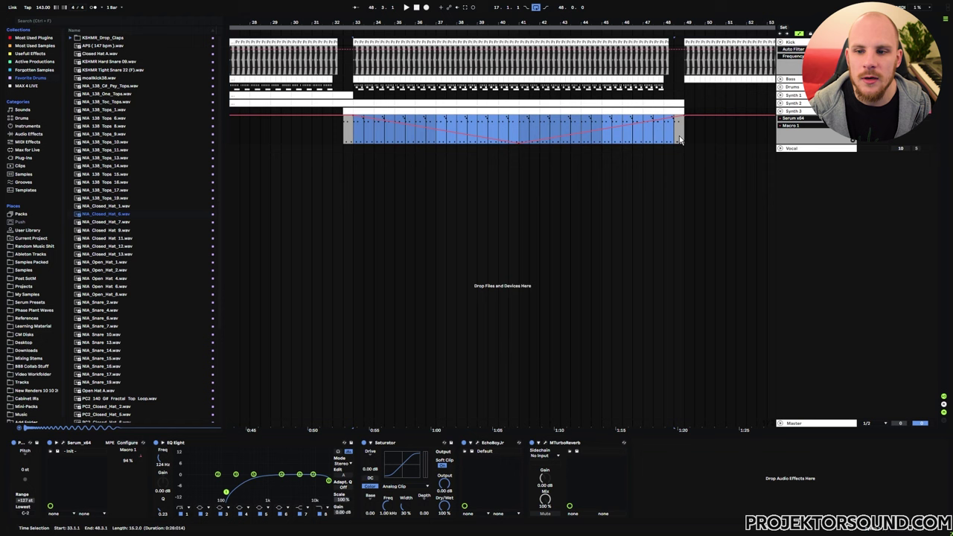
pyautogui.click(681, 138)
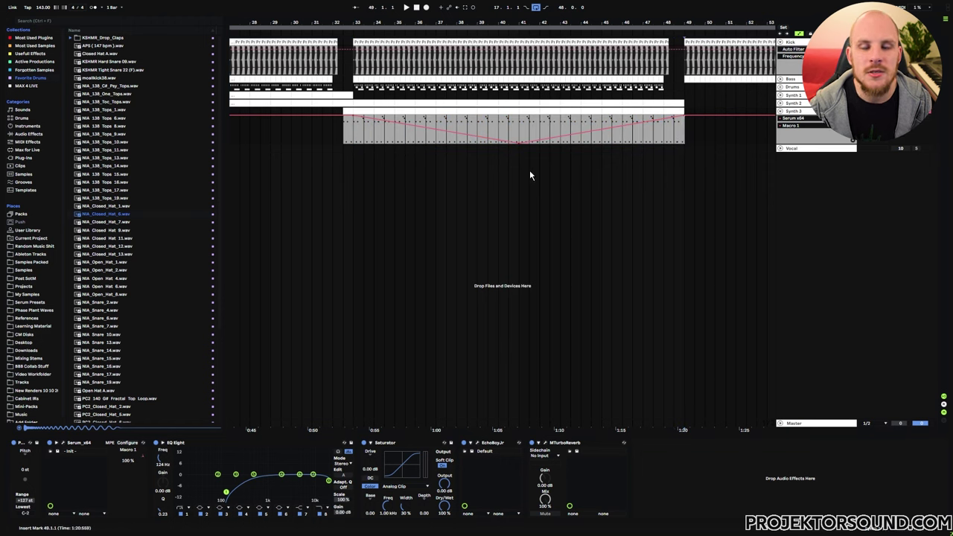
pyautogui.moveTo(520, 146)
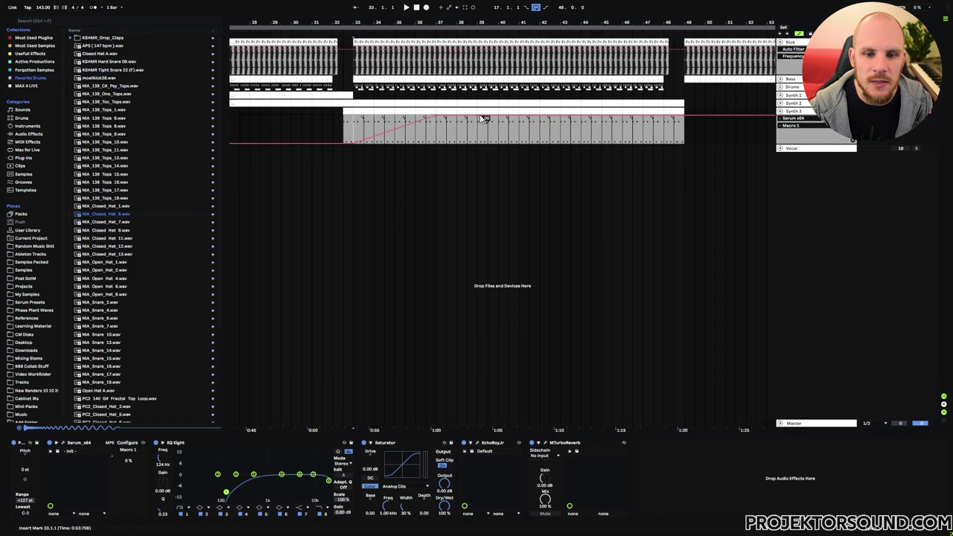
pyautogui.moveTo(521, 128); pyautogui.dragTo(364, 128)
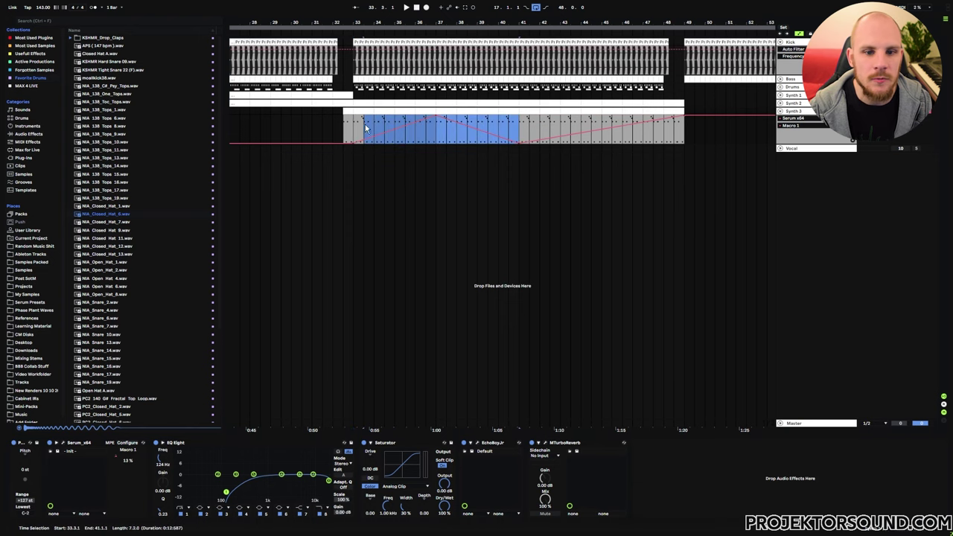
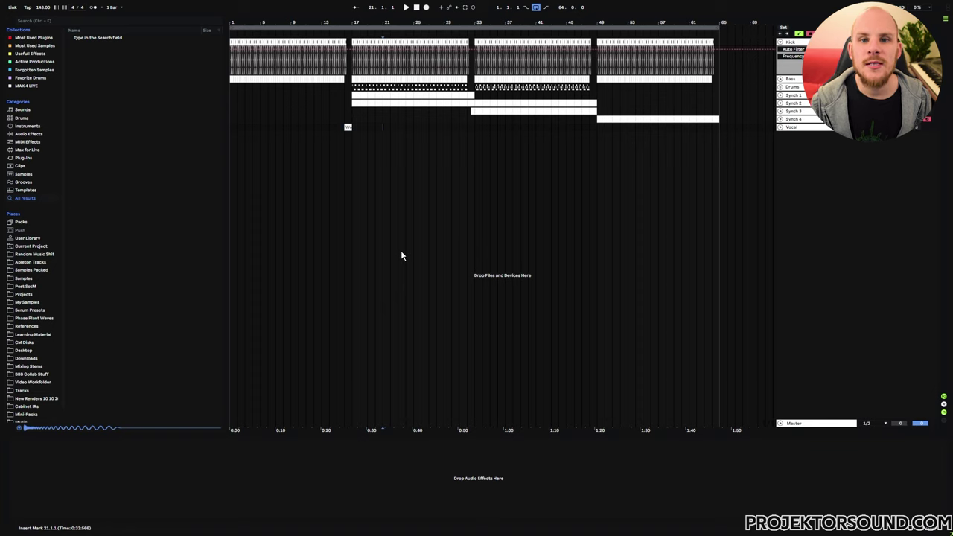
# Step: Move the Synth 2 track above Synth 1, recolour it grey and assign the track colour to its clips
pyautogui.click(794, 104)
pyautogui.moveTo(795, 108); pyautogui.dragTo(794, 94)
pyautogui.rightClick(795, 95)
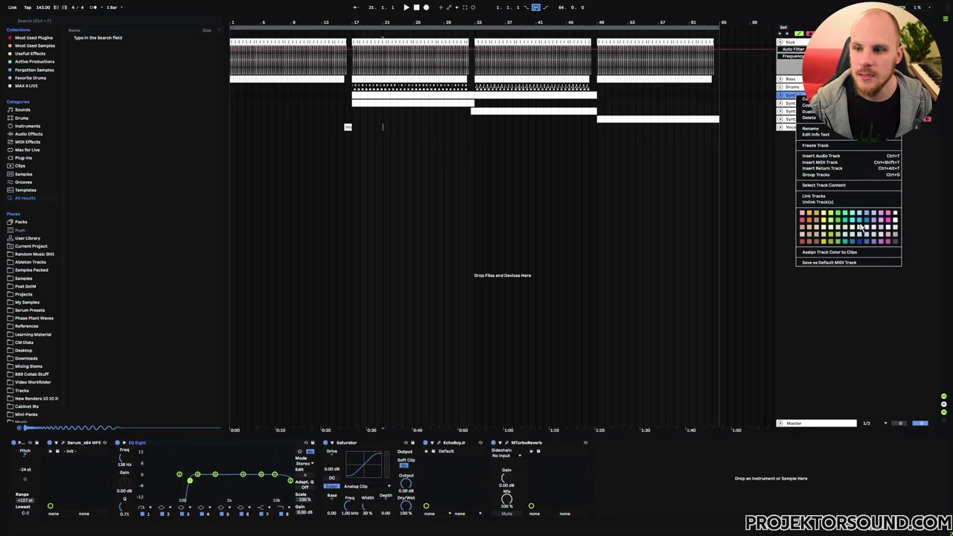
pyautogui.click(895, 237)
pyautogui.rightClick(808, 107)
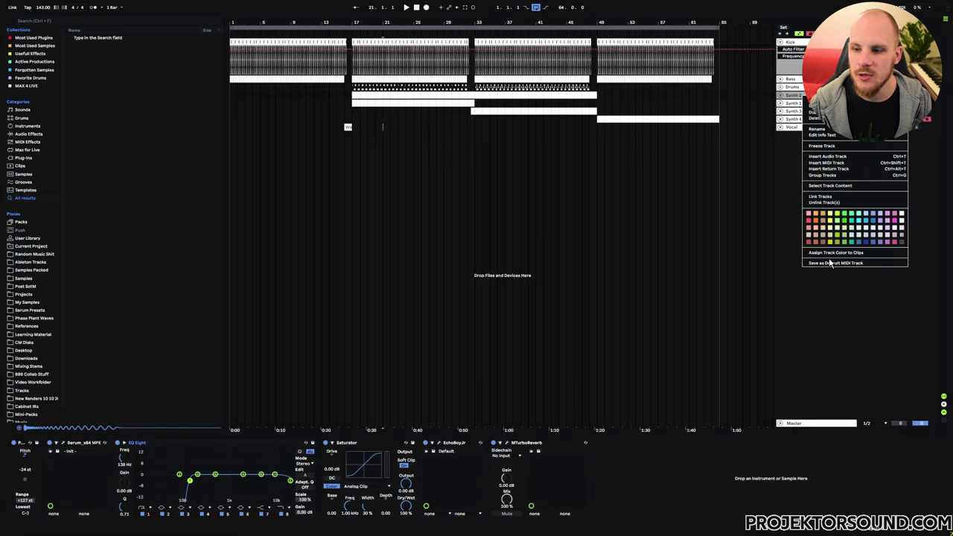
pyautogui.click(803, 247)
pyautogui.click(475, 127)
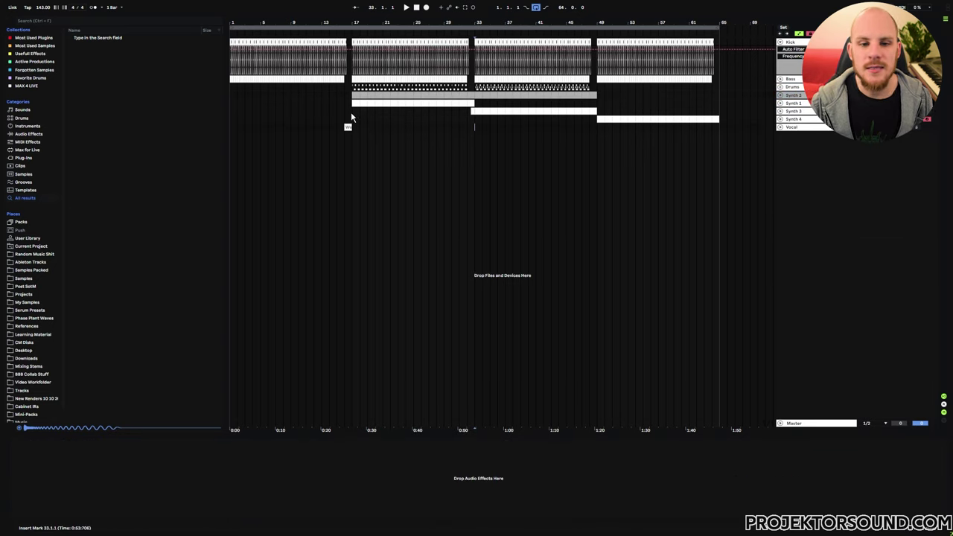
pyautogui.moveTo(352, 110); pyautogui.dragTo(717, 119)
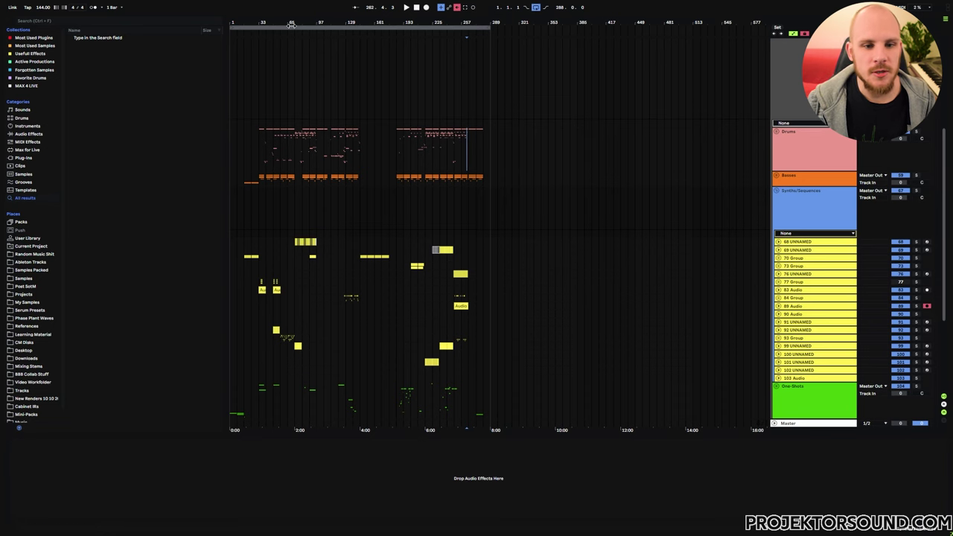
# Step: Examine the 16-bar drum and bass sections between bars 41 and 113 in the finished 144 BPM project
pyautogui.scroll(-3, 365, 183)
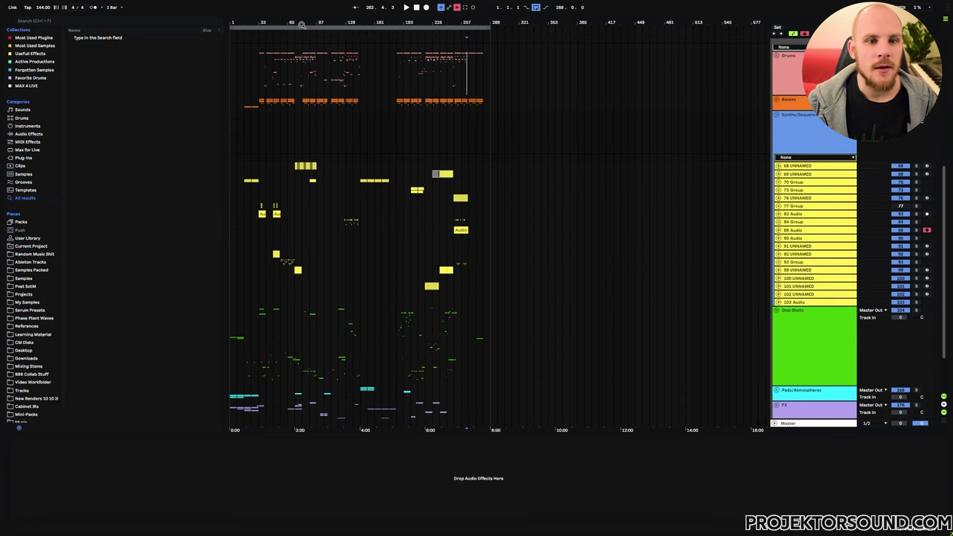
pyautogui.moveTo(302, 23); pyautogui.dragTo(406, 24)
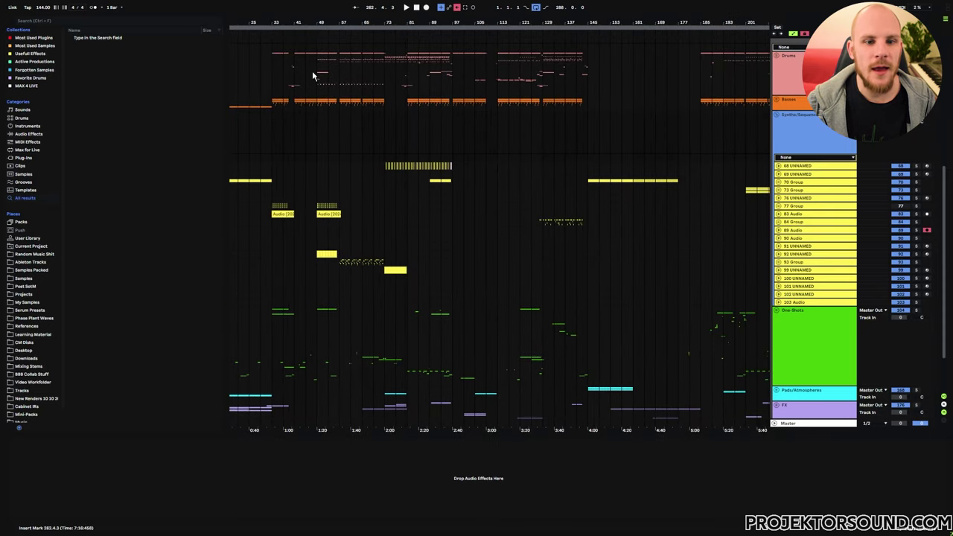
pyautogui.moveTo(297, 57); pyautogui.dragTo(340, 104)
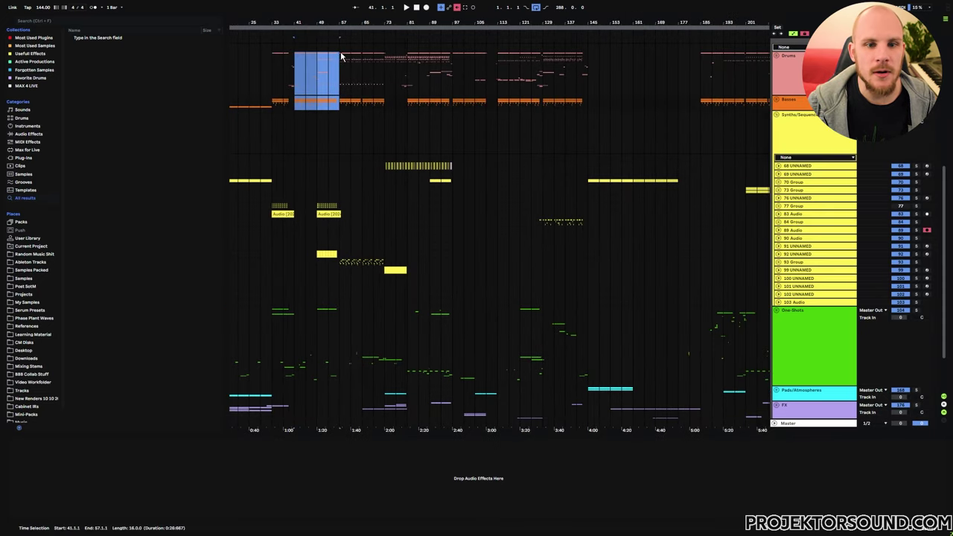
pyautogui.moveTo(341, 57); pyautogui.dragTo(385, 106)
pyautogui.moveTo(408, 60); pyautogui.dragTo(452, 106)
pyautogui.moveTo(457, 60); pyautogui.dragTo(497, 105)
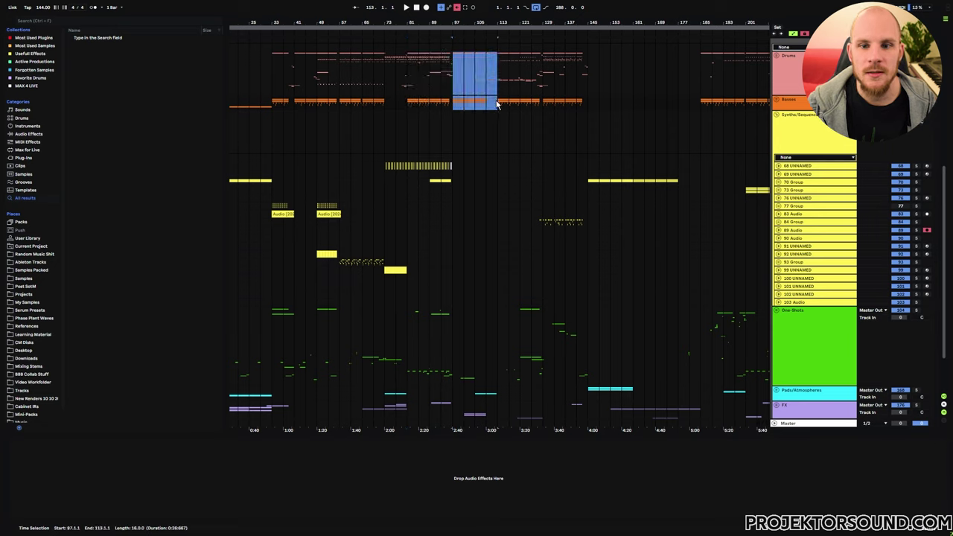
pyautogui.click(486, 95)
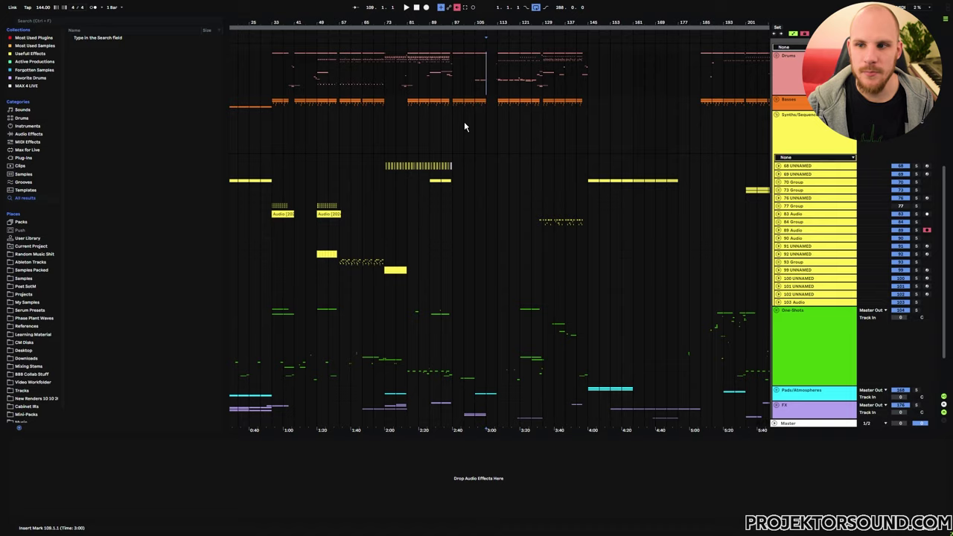
# Step: Unfold the Helpers group and examine the coloured section markers between bars 41 and 127
pyautogui.scroll(5, 464, 122)
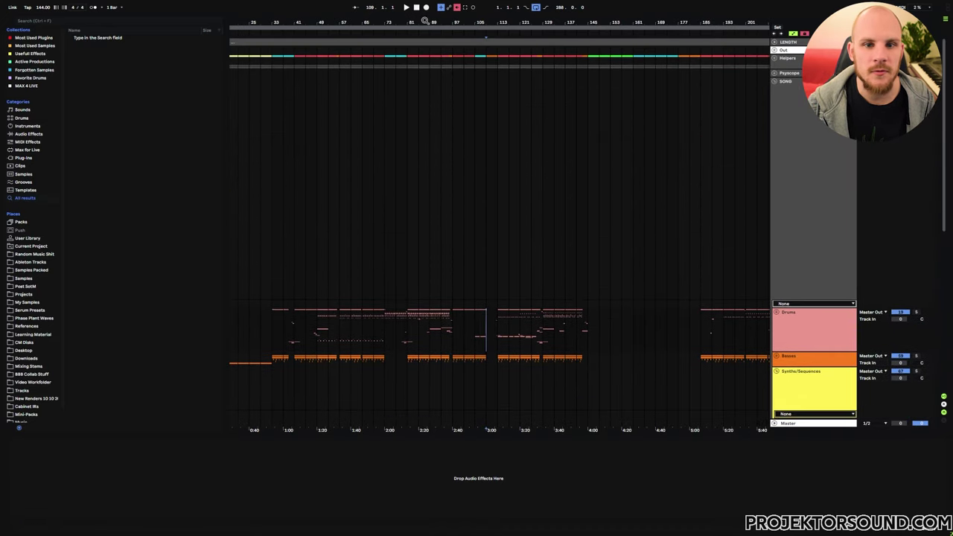
pyautogui.moveTo(425, 21); pyautogui.dragTo(401, 21)
pyautogui.click(775, 58)
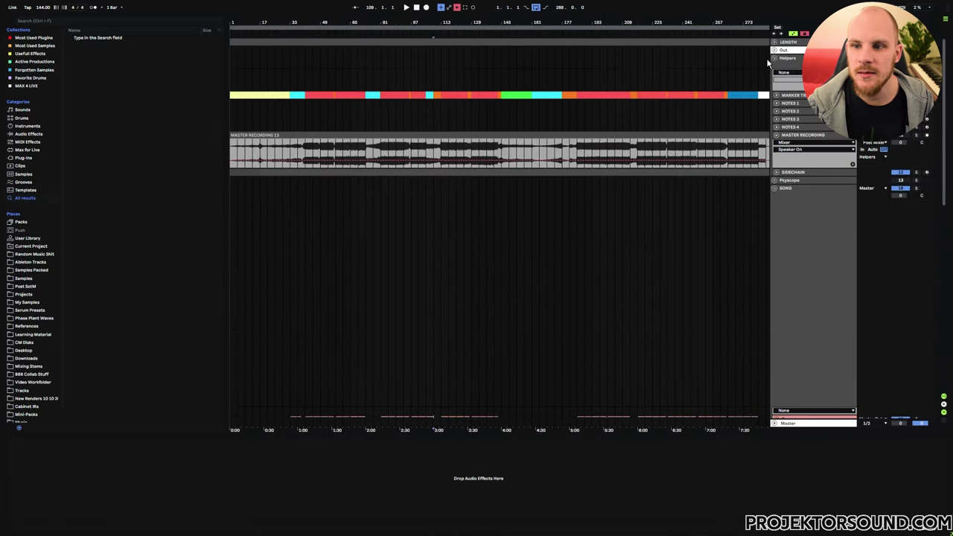
pyautogui.click(326, 93)
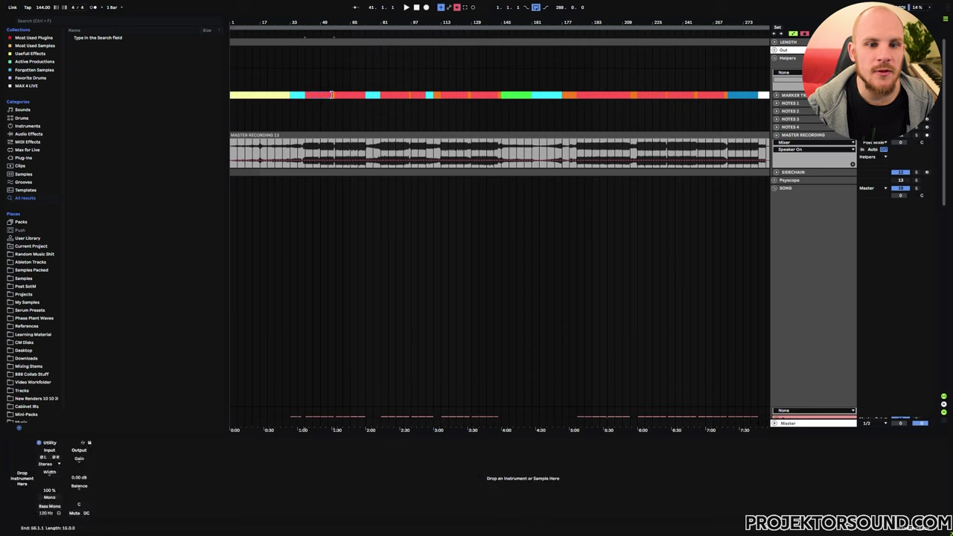
pyautogui.click(400, 93)
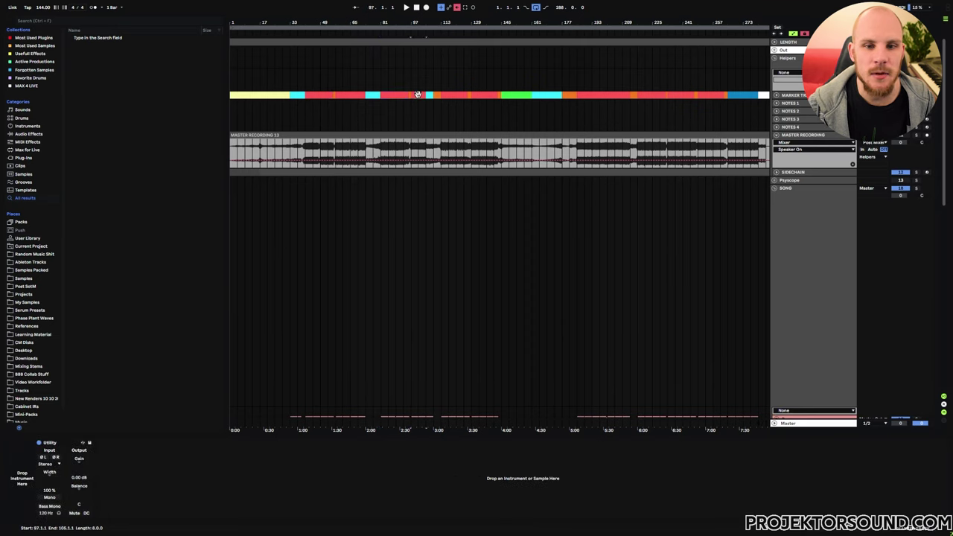
pyautogui.scroll(5, 426, 64)
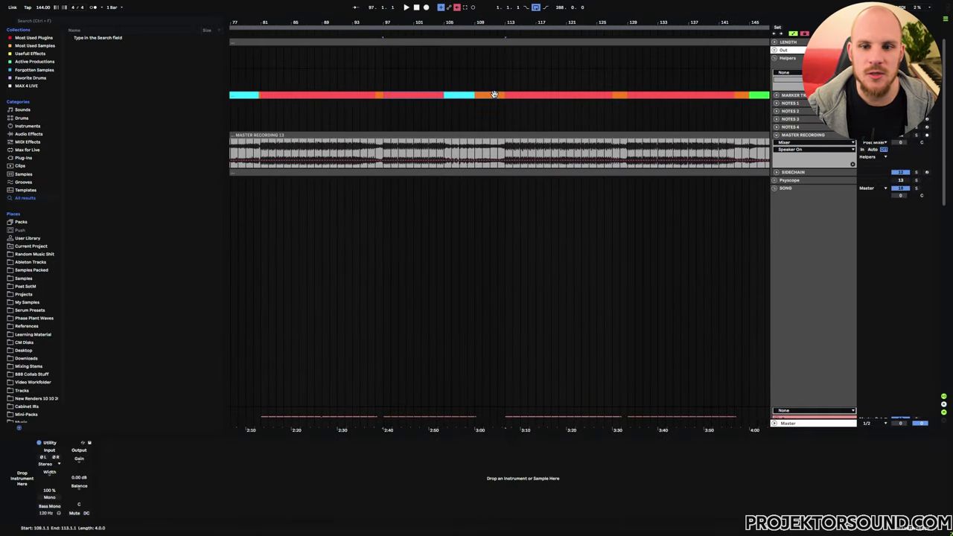
pyautogui.click(378, 94)
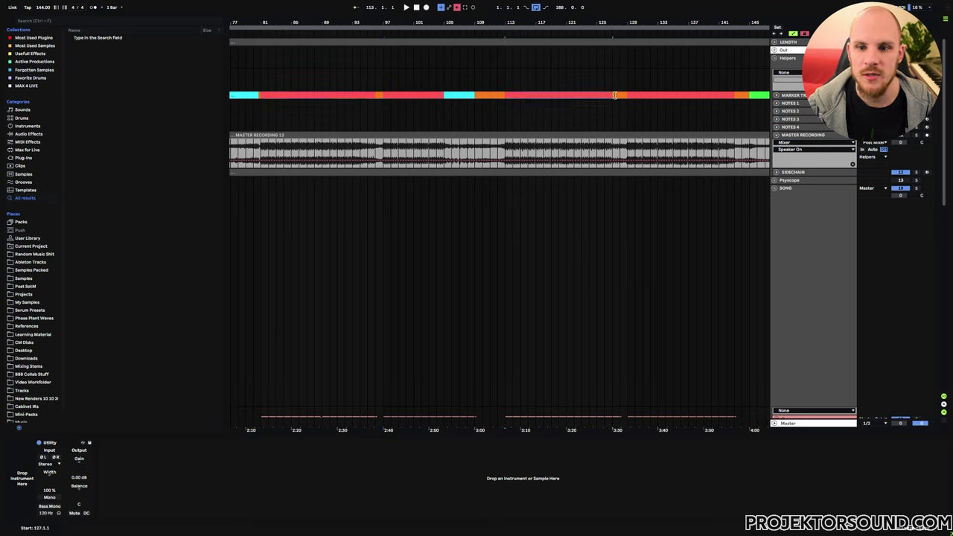
pyautogui.click(457, 96)
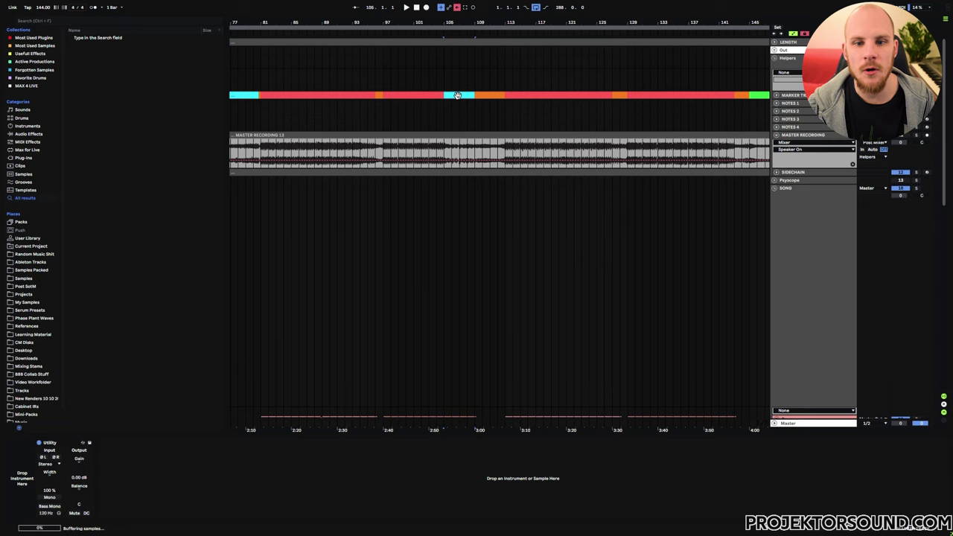
# Step: Examine the section markers in the second half of the song, from bar 185 to bar 247, including the short break at bar 213
pyautogui.scroll(-3, 476, 101)
pyautogui.click(456, 104)
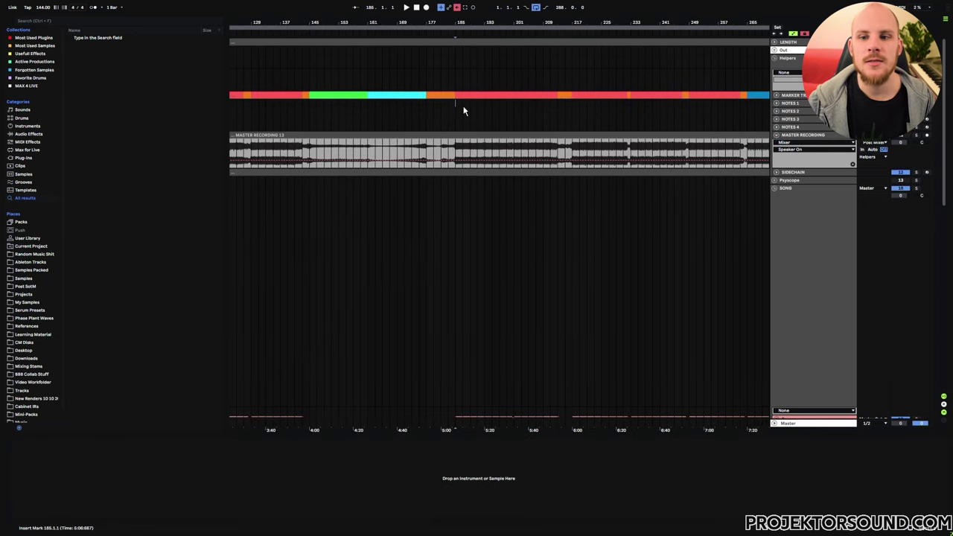
pyautogui.click(605, 94)
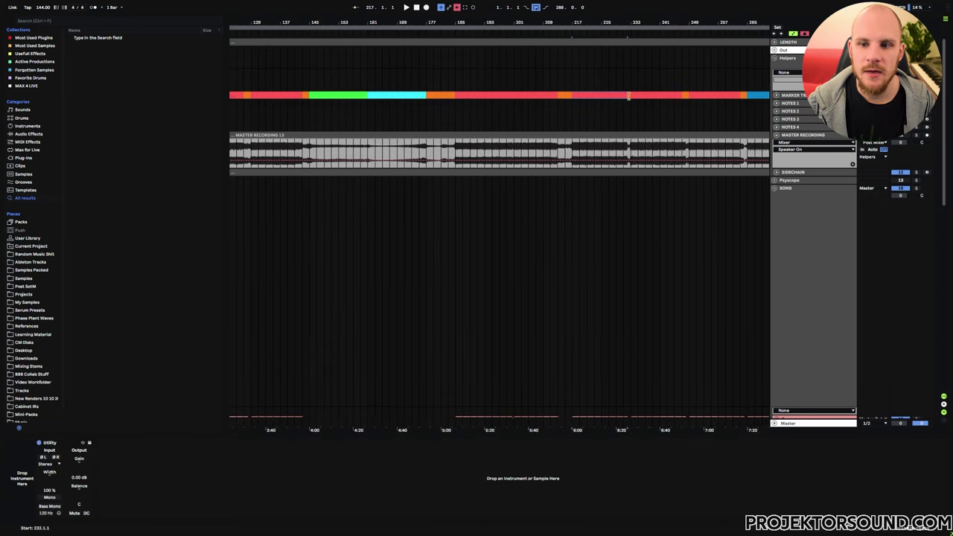
pyautogui.click(676, 96)
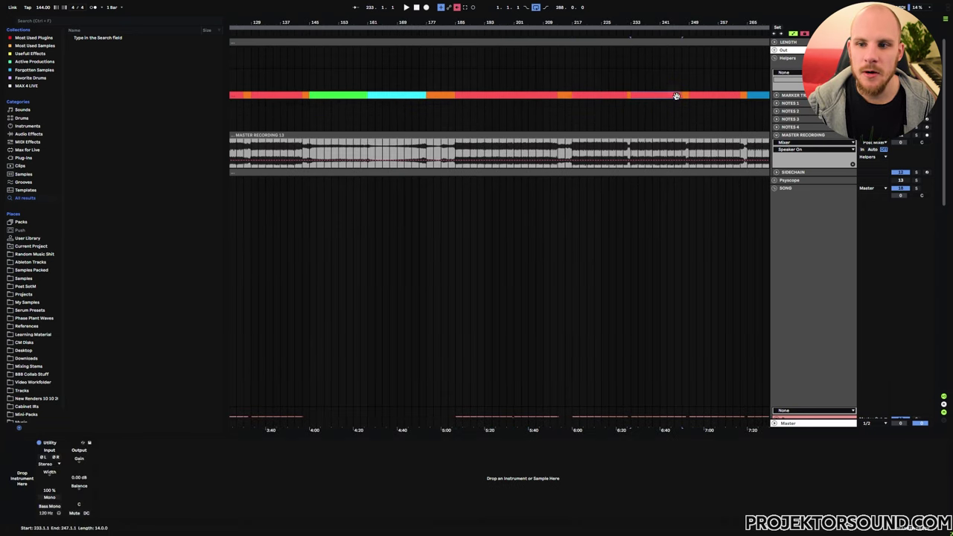
pyautogui.click(519, 96)
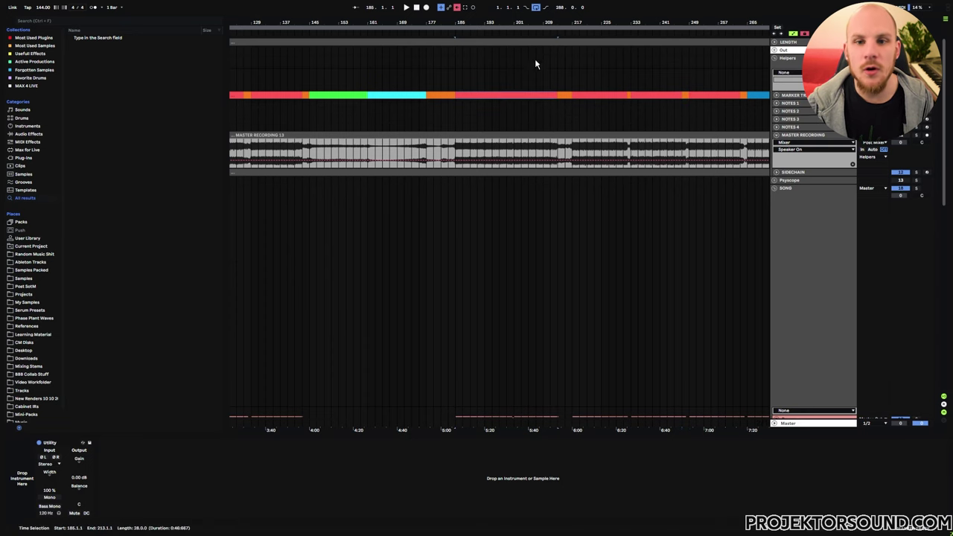
pyautogui.scroll(3, 534, 64)
pyautogui.click(583, 95)
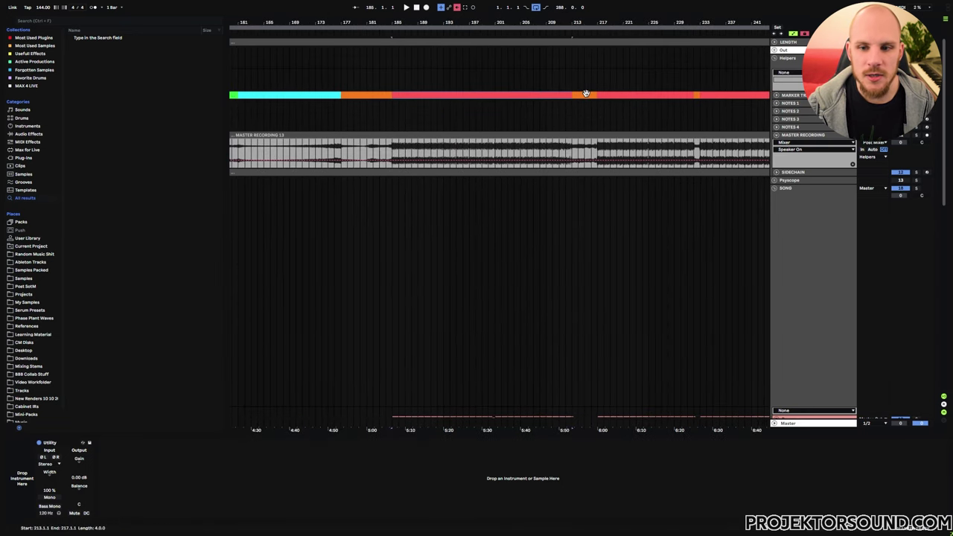
pyautogui.keyDown('shift'); pyautogui.click(566, 96); pyautogui.keyUp('shift')
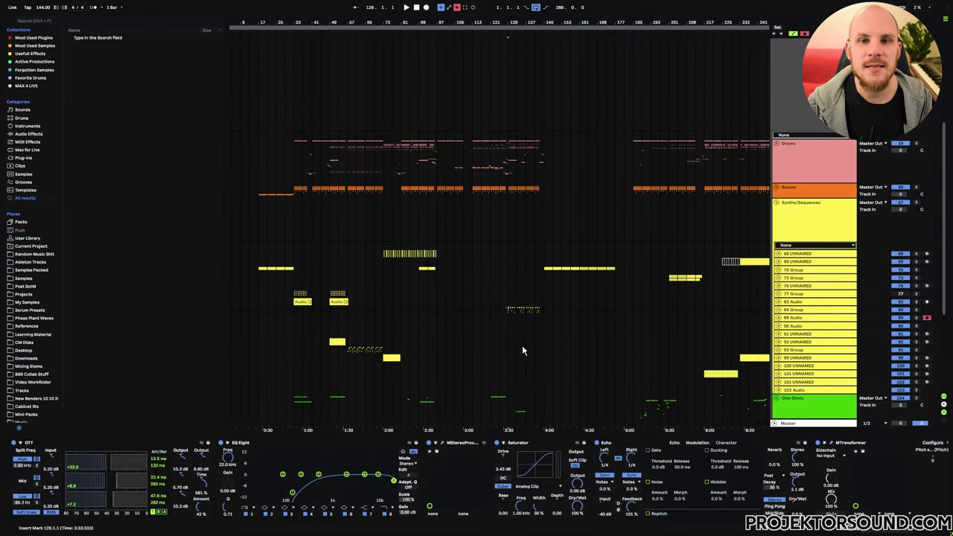
# Step: Inspect how the synth parts take turns across sections, from the 93 Group clips at bar 57 to the 69 UNNAMED clips before bar 249
pyautogui.click(347, 349)
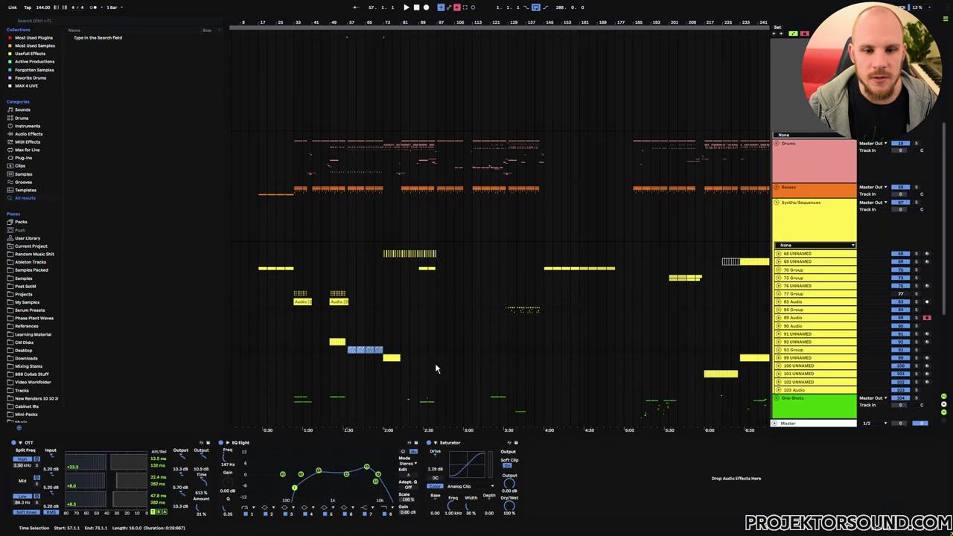
pyautogui.click(510, 311)
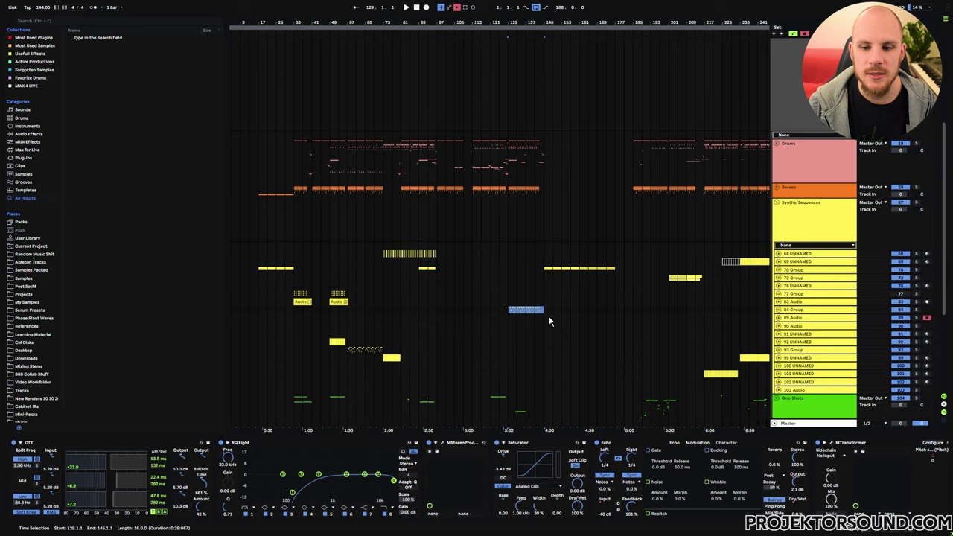
pyautogui.moveTo(690, 304); pyautogui.dragTo(455, 292)
pyautogui.click(469, 365)
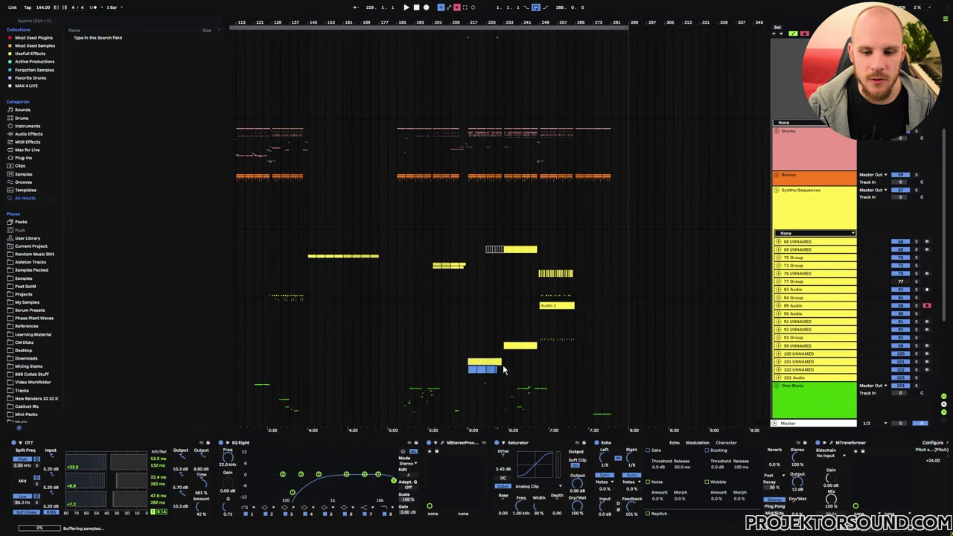
pyautogui.click(536, 347)
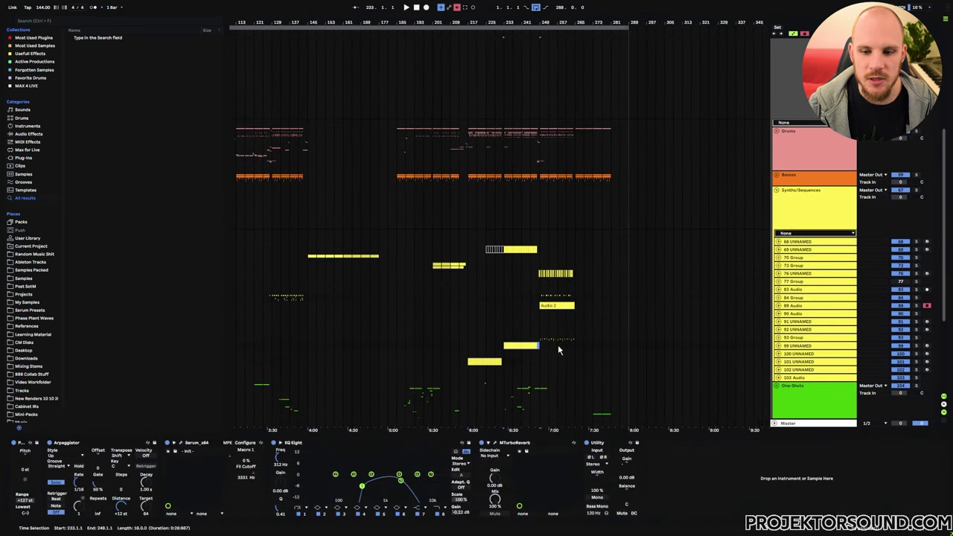
pyautogui.moveTo(530, 309); pyautogui.dragTo(506, 253)
pyautogui.click(472, 303)
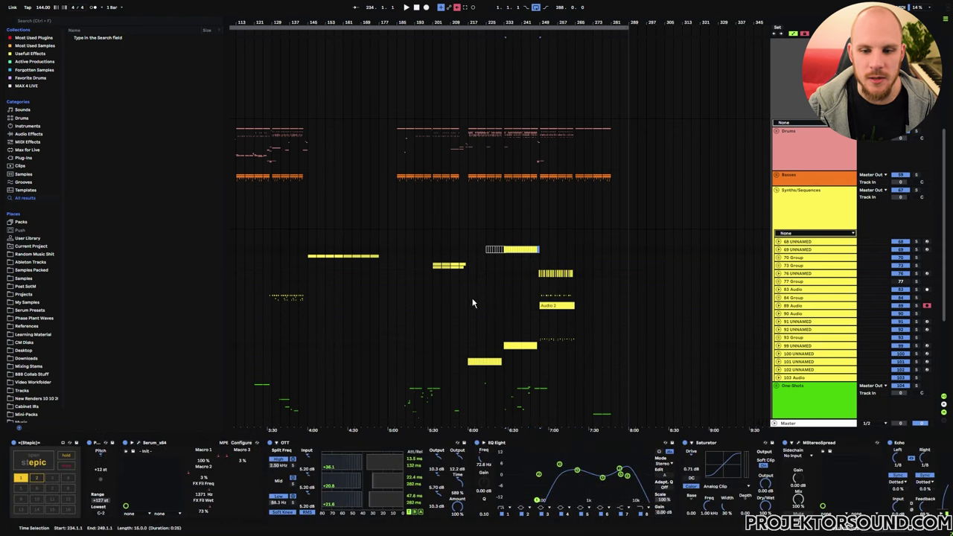
pyautogui.click(799, 252)
# Step: Examine the repeated clips on the 83 Audio track between bars 33 and 61 and the synth parts further on
pyautogui.hscroll(-10, 470, 273)
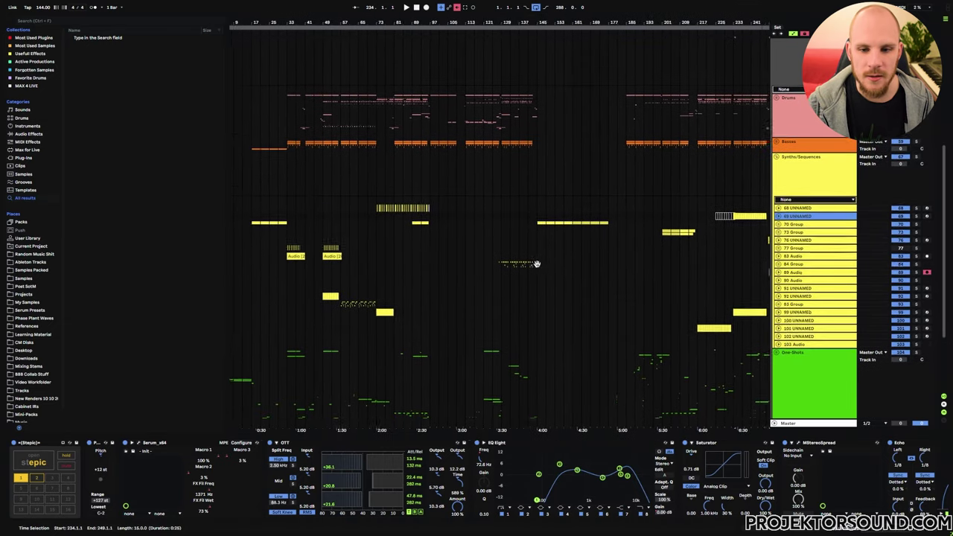
pyautogui.hscroll(-2, 459, 279)
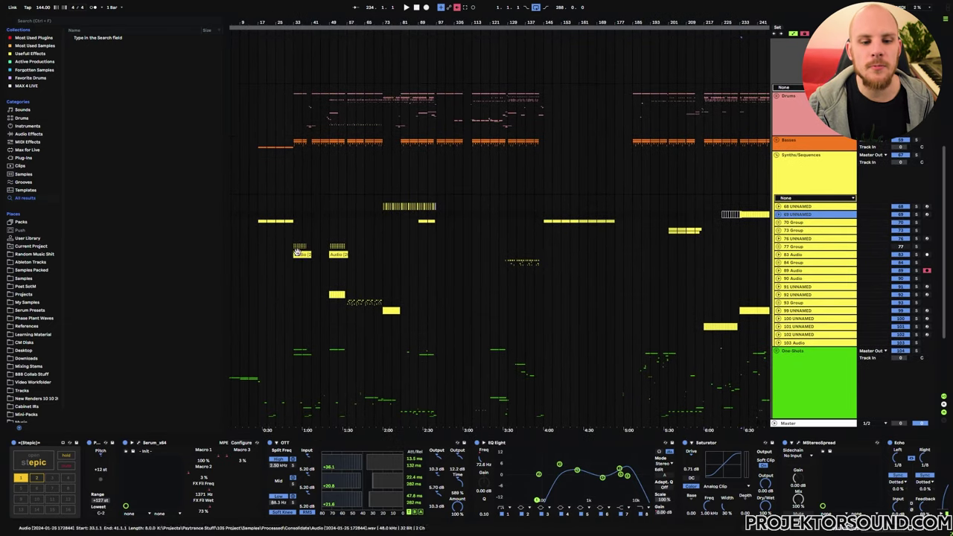
pyautogui.moveTo(292, 256); pyautogui.dragTo(357, 260)
pyautogui.click(449, 269)
pyautogui.hscroll(10, 308, 260)
pyautogui.scroll(-2, 308, 260)
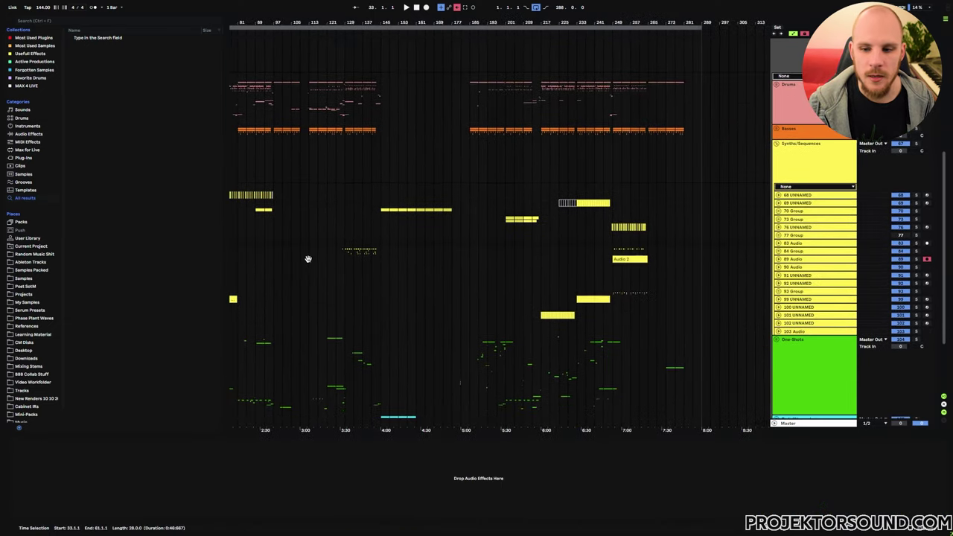
# Step: Examine the 99 UNNAMED clips at bars 233 and 73 together with the section marker at bar 73
pyautogui.click(588, 291)
pyautogui.hscroll(-15, 589, 292)
pyautogui.click(393, 290)
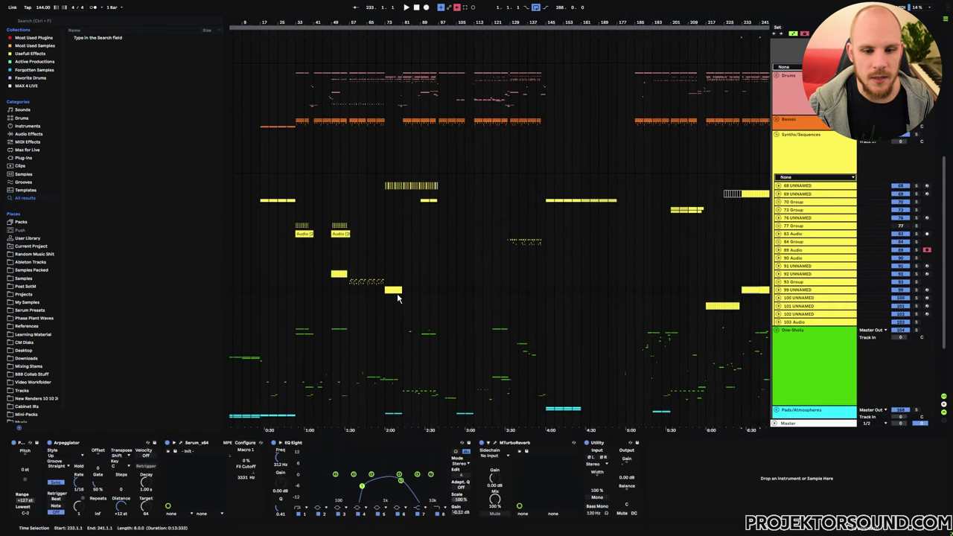
pyautogui.scroll(10, 383, 86)
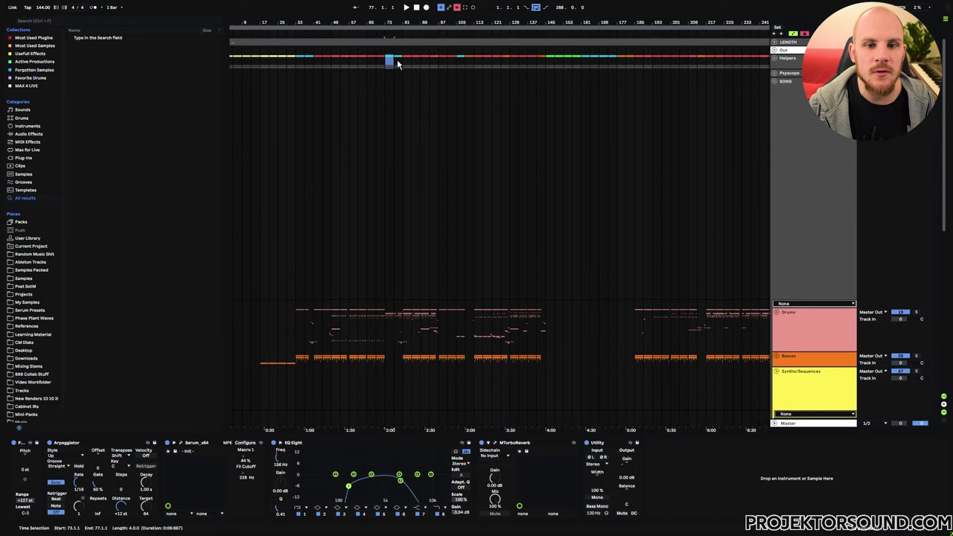
pyautogui.moveTo(397, 61); pyautogui.dragTo(403, 63)
pyautogui.scroll(-4, 395, 184)
pyautogui.keyDown('shift'); pyautogui.click(400, 236); pyautogui.keyUp('shift')
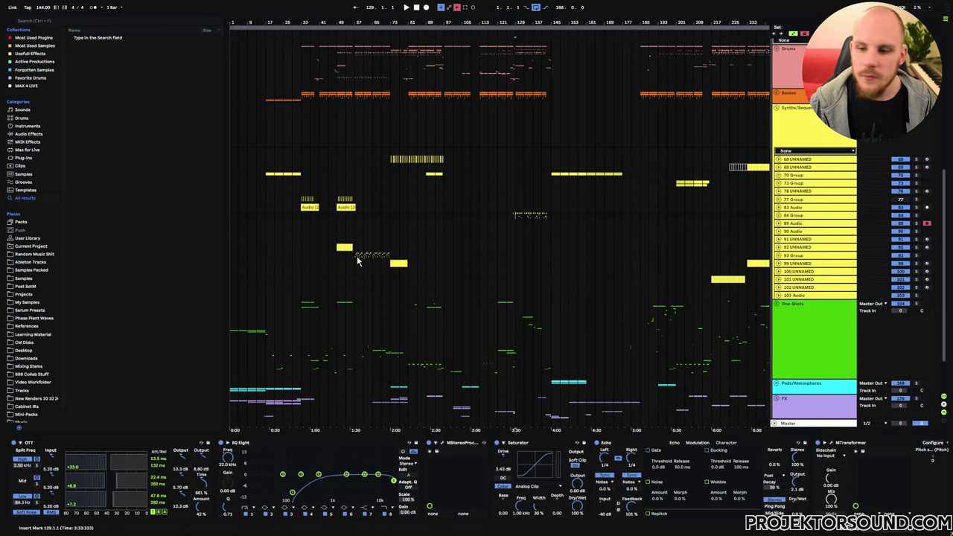
# Step: Play the 93 Group part from bar 57, and inspect the individual tracks inside that group before folding it again
pyautogui.click(357, 255)
pyautogui.moveTo(356, 28); pyautogui.dragTo(376, 251)
pyautogui.press('space')
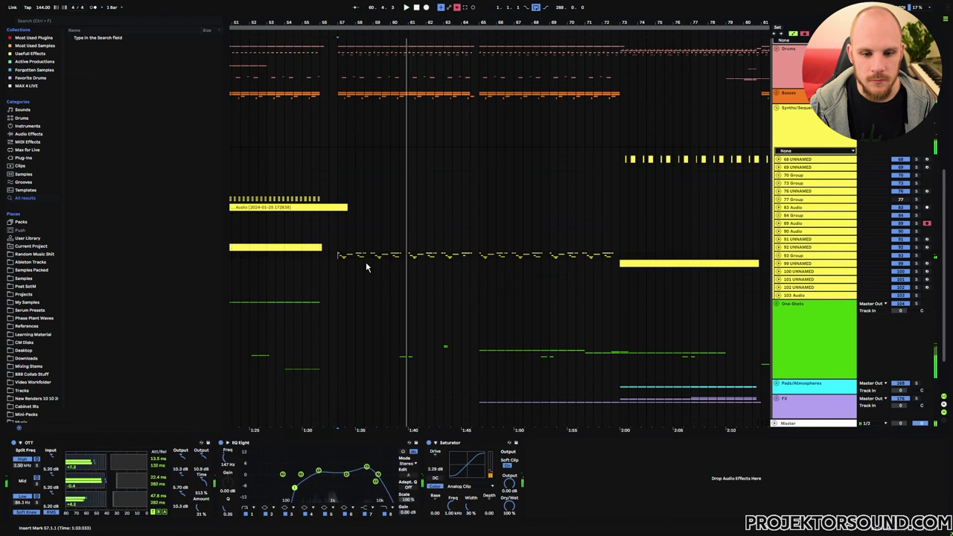
pyautogui.press('space')
pyautogui.click(367, 256)
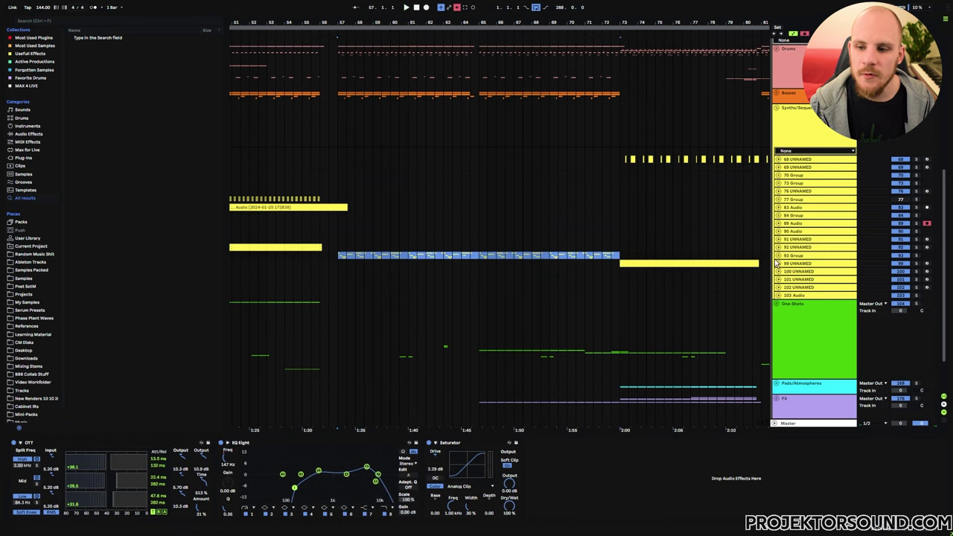
pyautogui.click(778, 256)
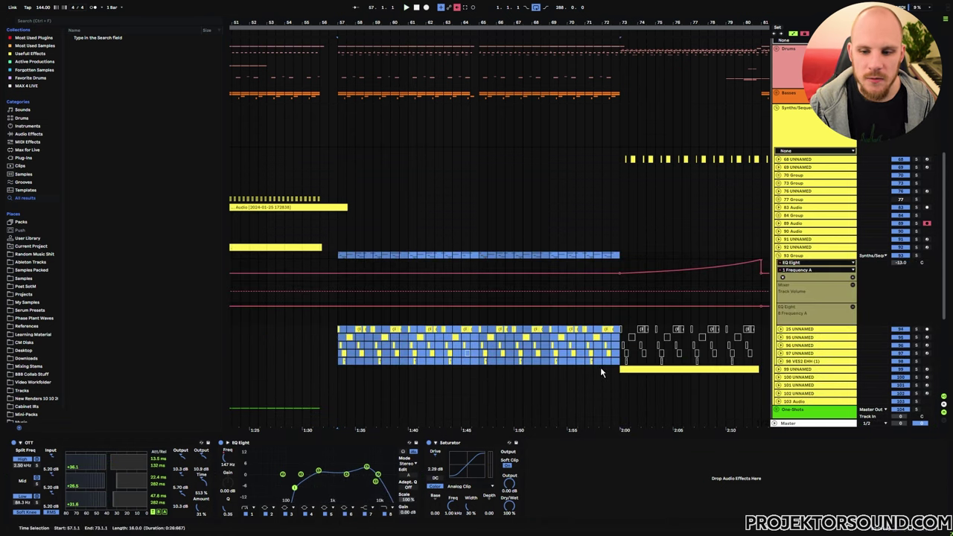
pyautogui.click(779, 256)
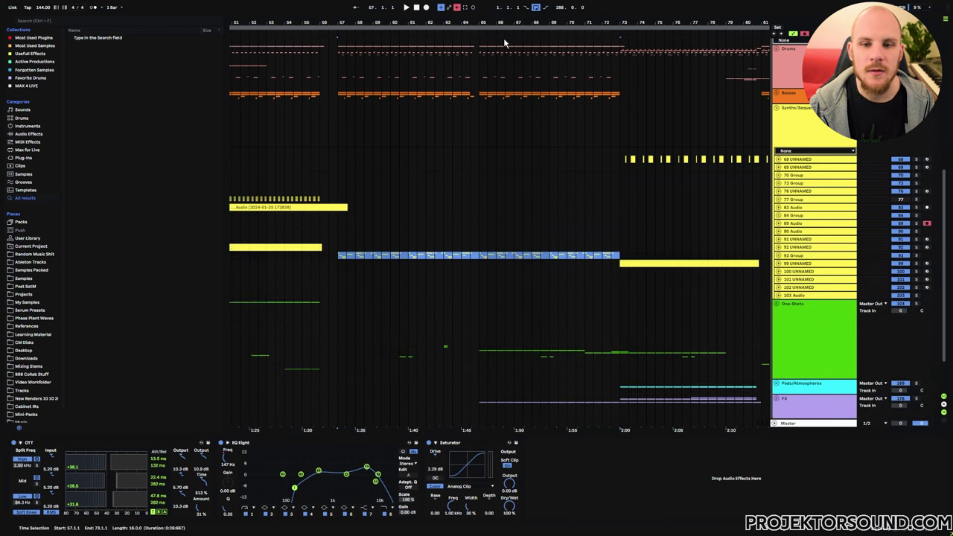
# Step: Listen to the 93 Group part's return in the section starting at bar 249
pyautogui.press('-')
pyautogui.press('-')
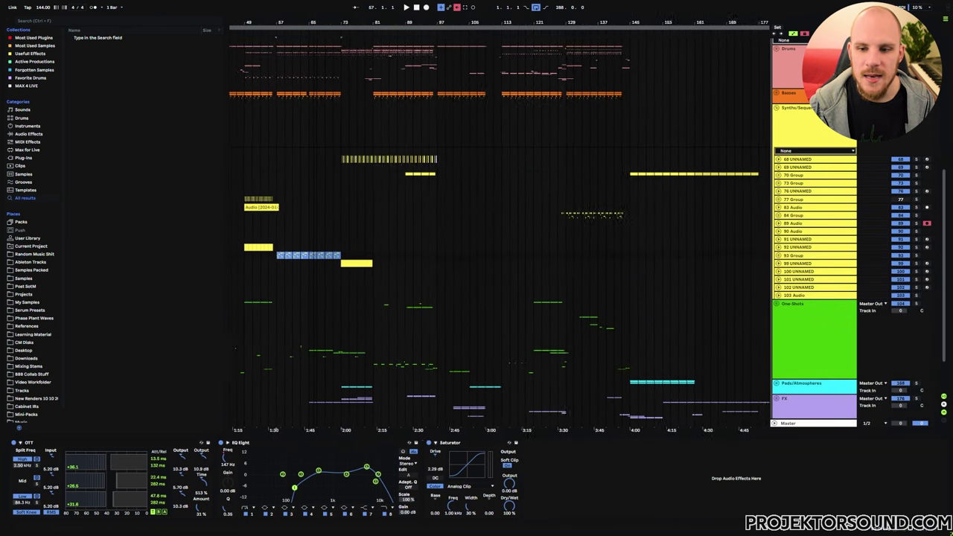
pyautogui.press('-')
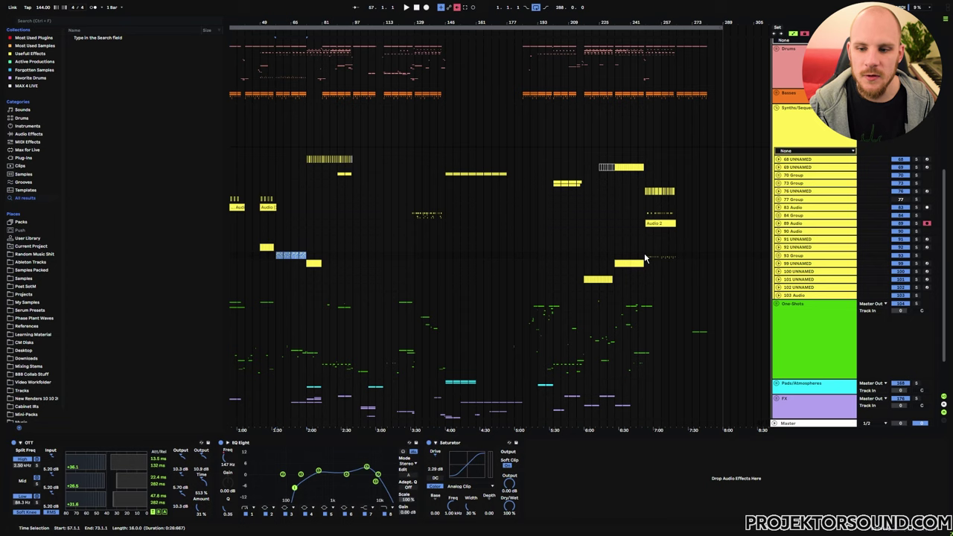
pyautogui.moveTo(646, 259); pyautogui.dragTo(671, 261)
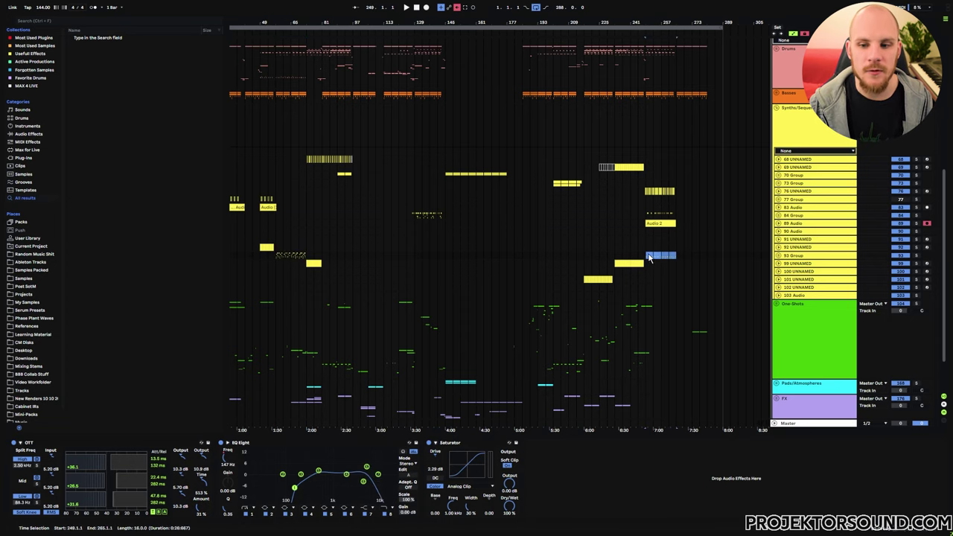
pyautogui.press('space')
pyautogui.press('+')
pyautogui.press('+')
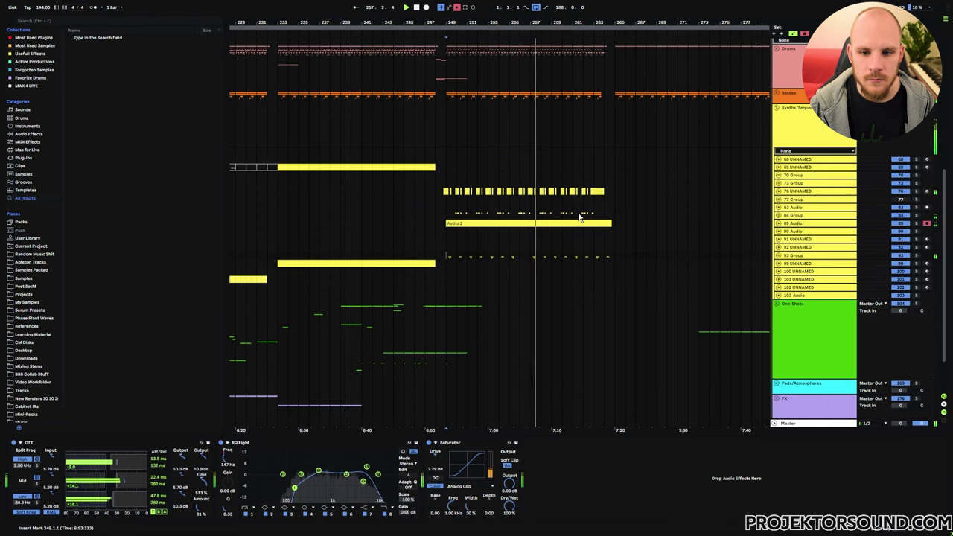
pyautogui.press('space')
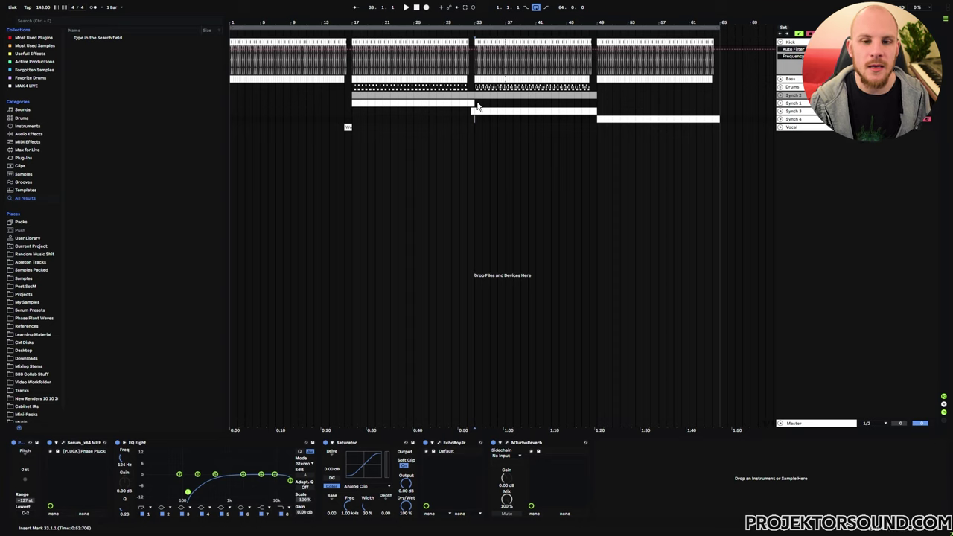
# Step: In the 143 BPM demo project, duplicate the 16-bar Synth 1 and Synth 3 clips until both parts run to bar 65
pyautogui.moveTo(477, 107); pyautogui.dragTo(376, 108)
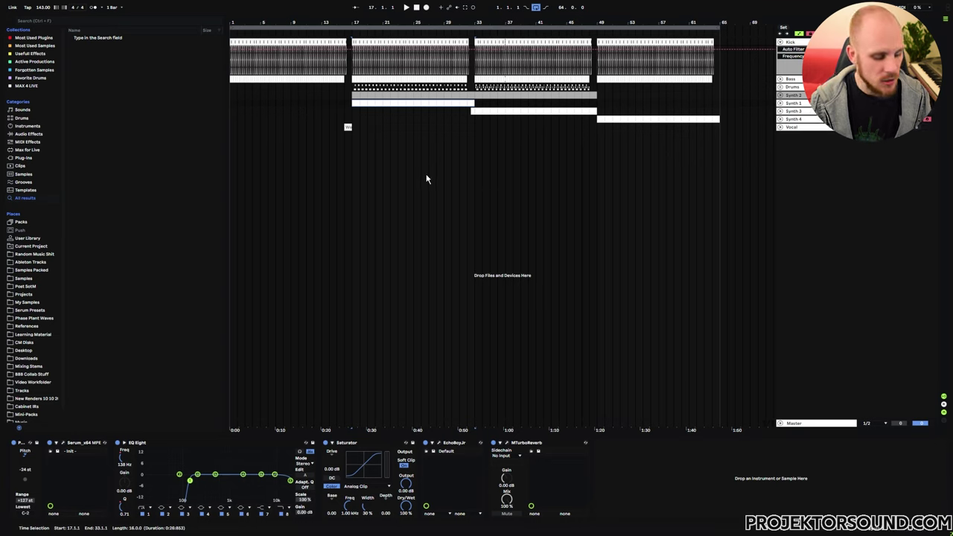
pyautogui.hotkey('ctrl', 'd')
pyautogui.hotkey('ctrl', 'd')
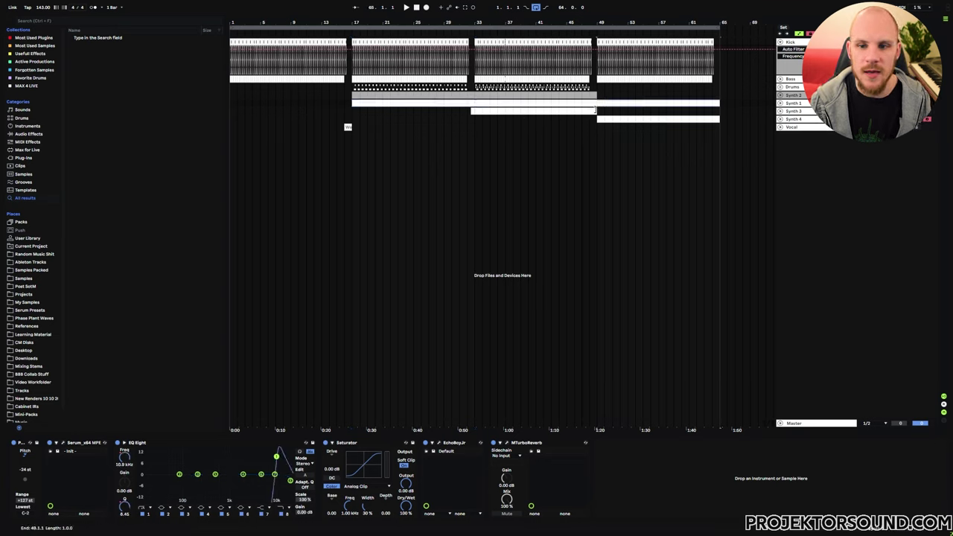
pyautogui.click(476, 113)
pyautogui.hotkey('ctrl', 'd')
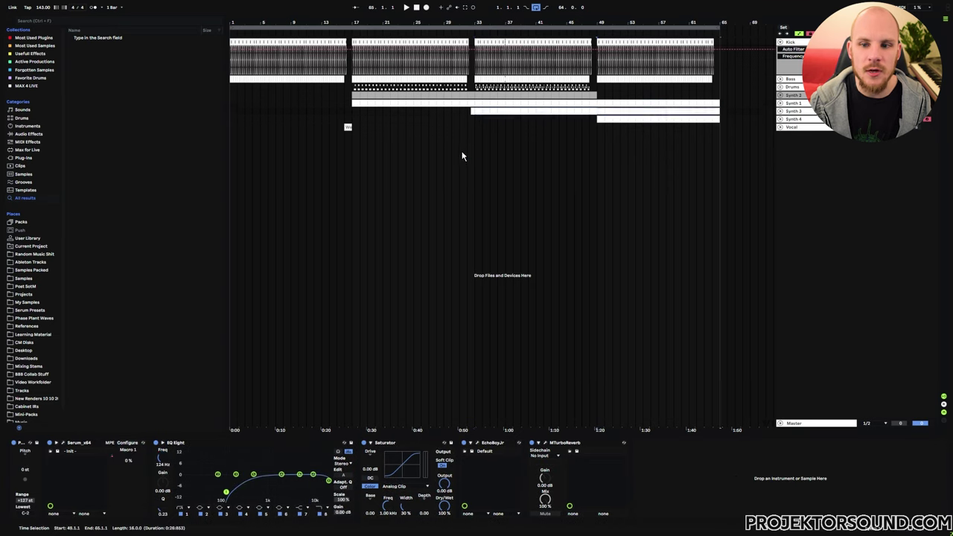
# Step: Duplicate the Synth 2 clip at bar 33 so the part continues from bar 49 to bar 65
pyautogui.click(477, 102)
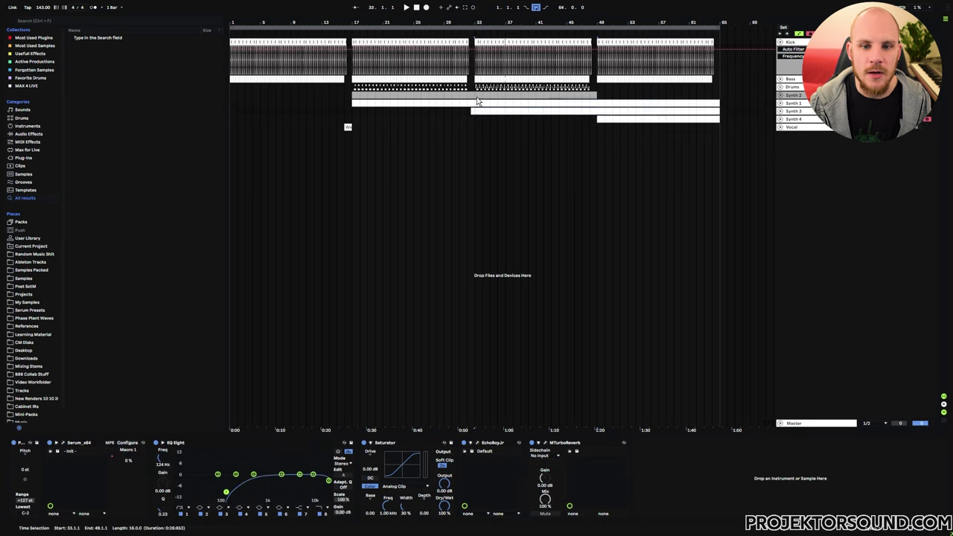
pyautogui.click(477, 96)
pyautogui.hotkey('ctrl', 'd')
pyautogui.click(506, 119)
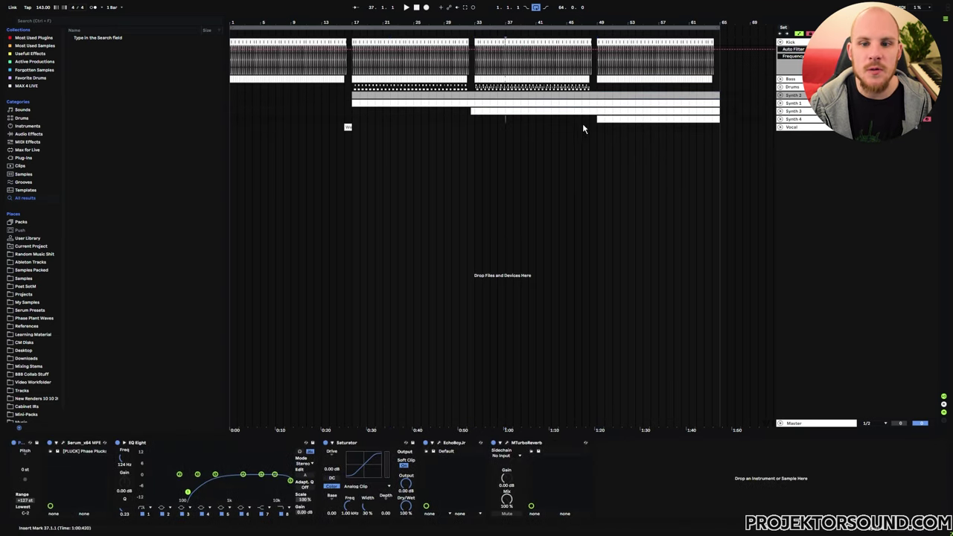
pyautogui.click(627, 128)
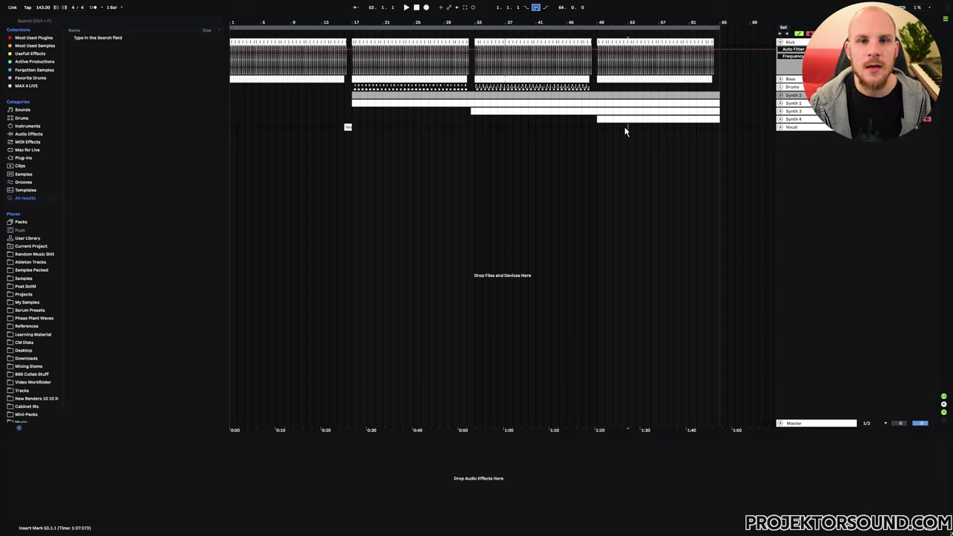
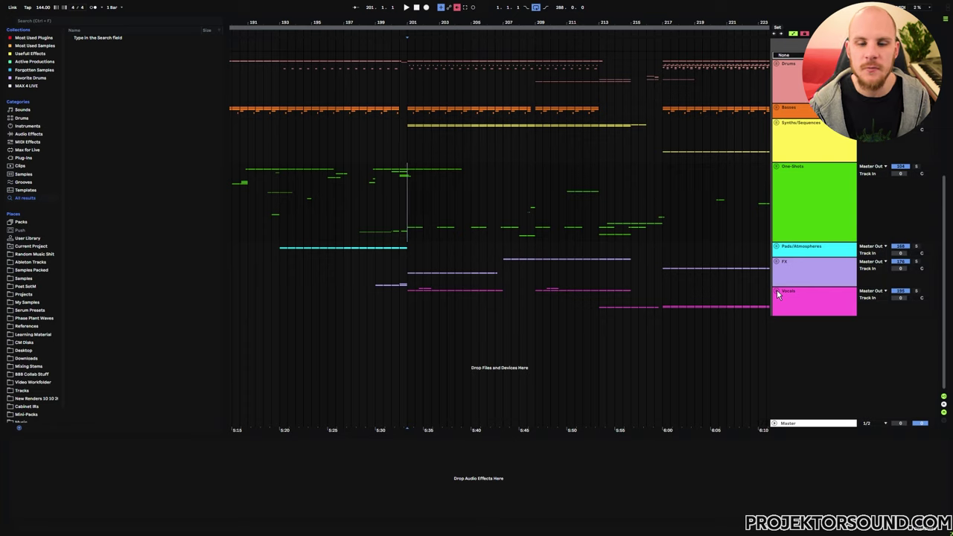
# Step: In the 144 BPM project, solo the Vocals group and play it from bar 201
pyautogui.click(917, 291)
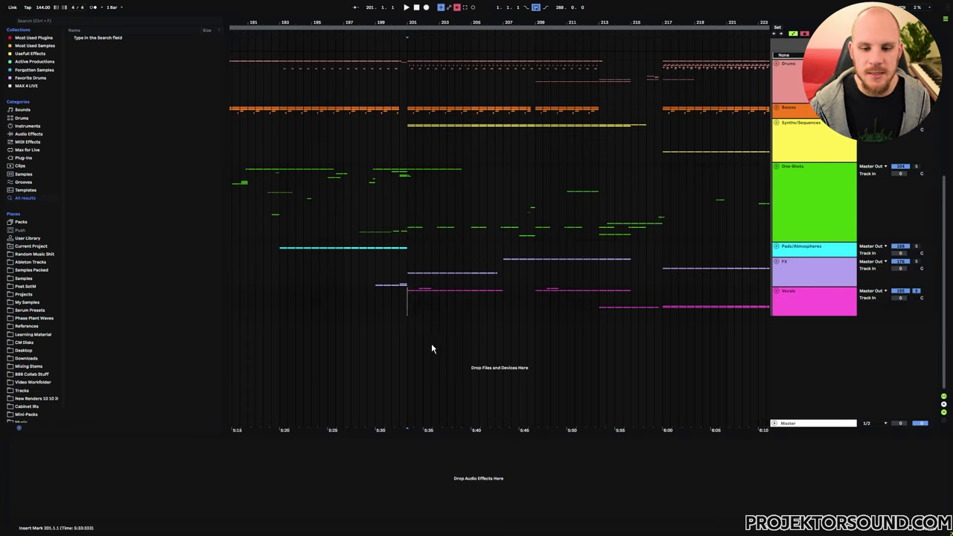
pyautogui.press('space')
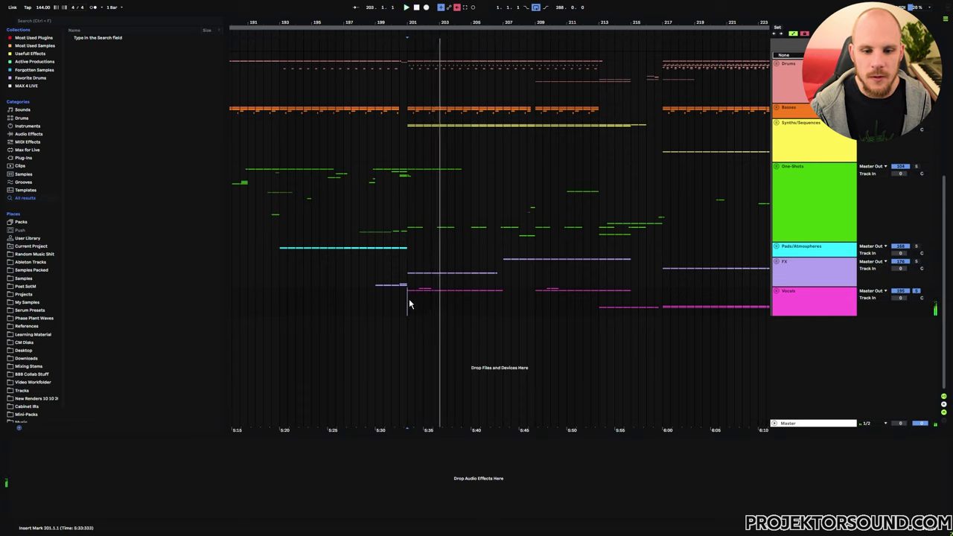
pyautogui.press('space')
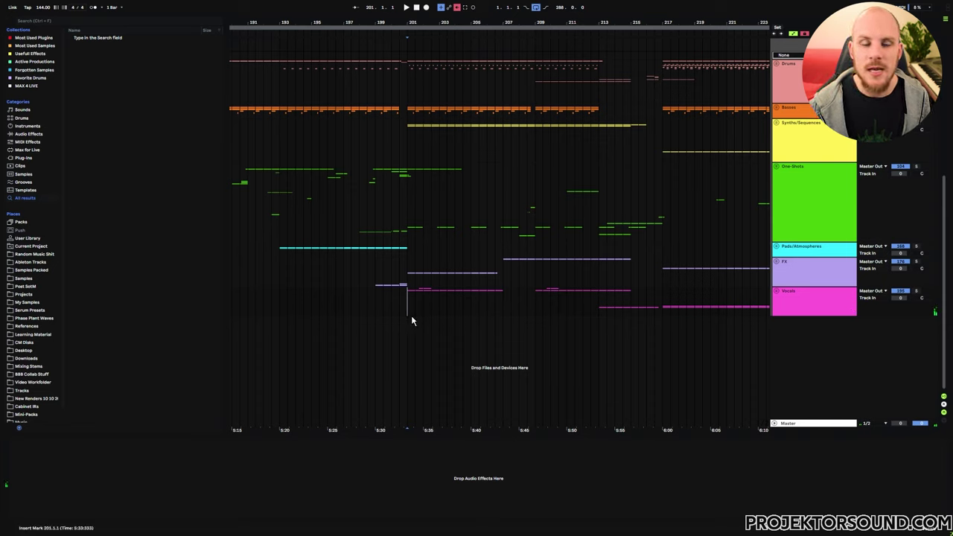
pyautogui.press('space')
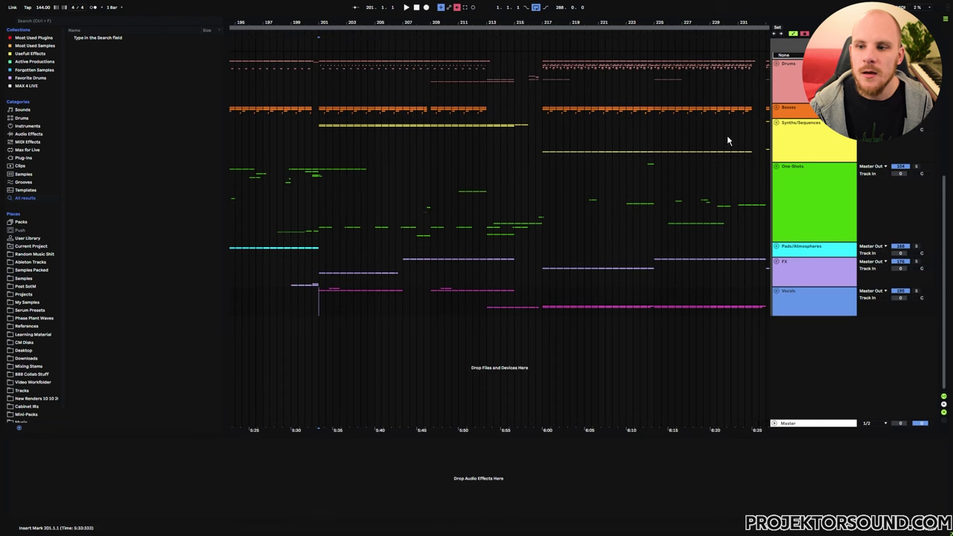
# Step: Unfold the Synths/Sequences group and its 73 Group, and play the 73 Group part soloed from bar 201
pyautogui.press('Right')
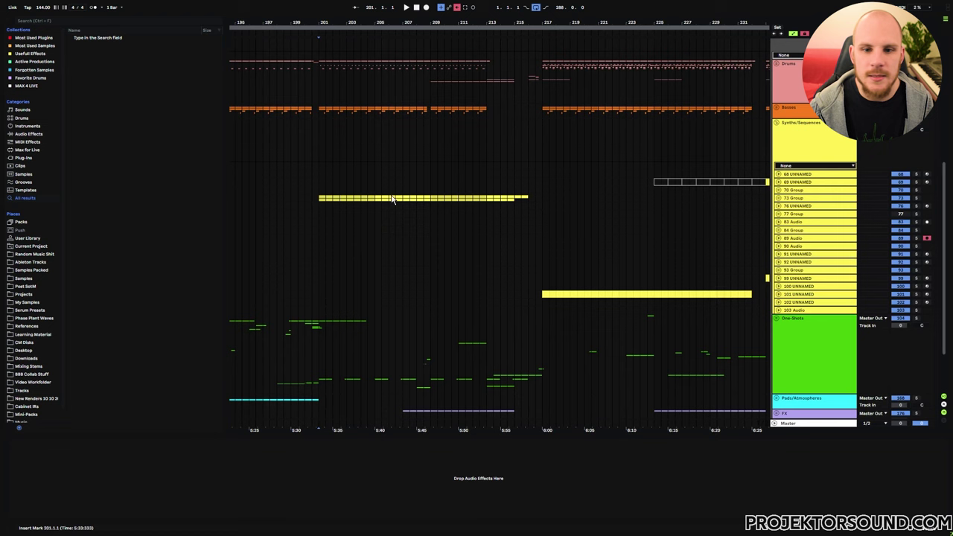
pyautogui.click(778, 198)
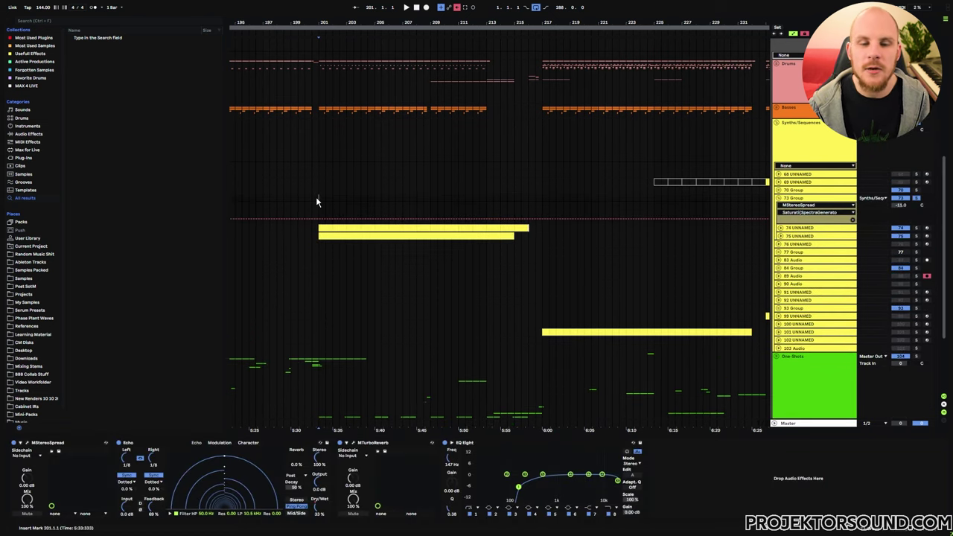
pyautogui.press('space')
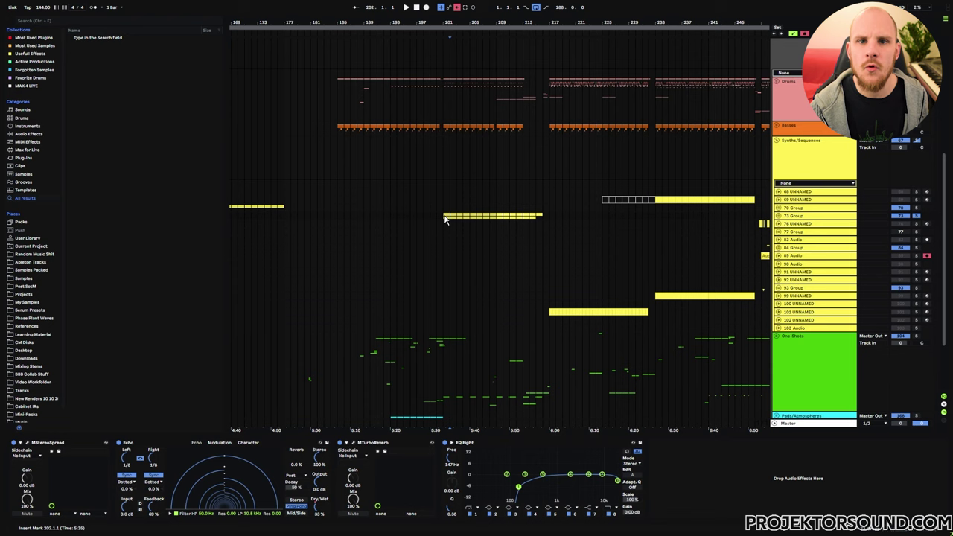
# Step: Copy the 73 Group clips spanning bars 201 to 216 and paste them on the same track at bar 41
pyautogui.scroll(-1, 445, 219)
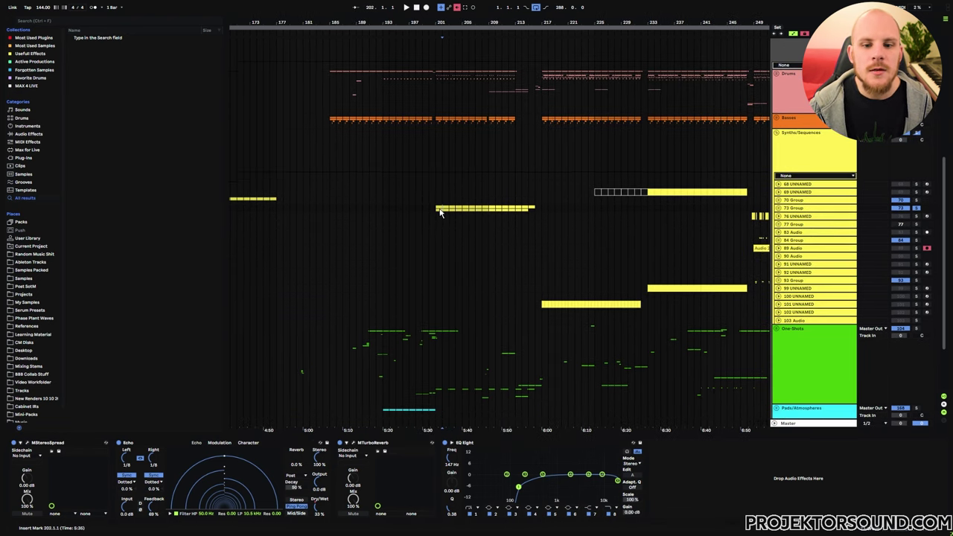
pyautogui.moveTo(447, 213); pyautogui.dragTo(536, 213)
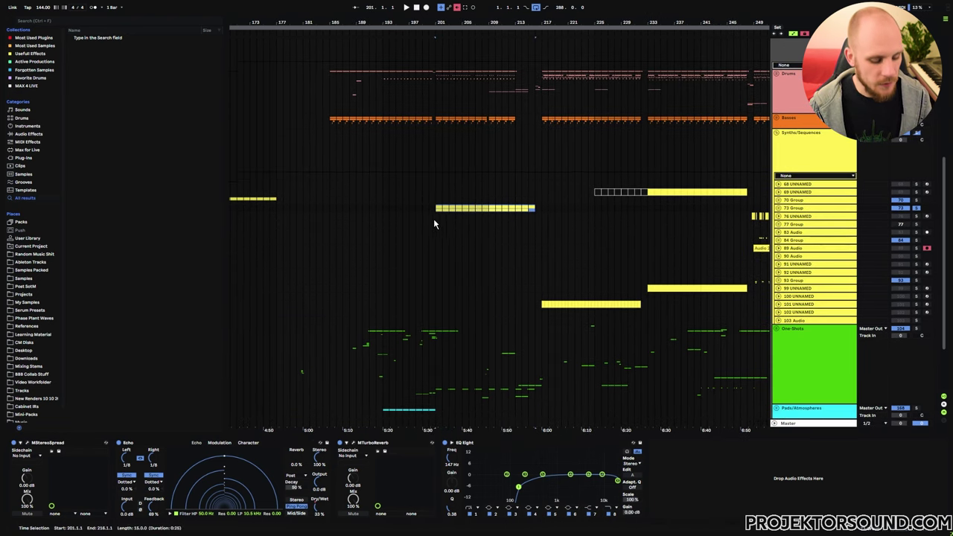
pyautogui.hscroll(-10, 324, 210)
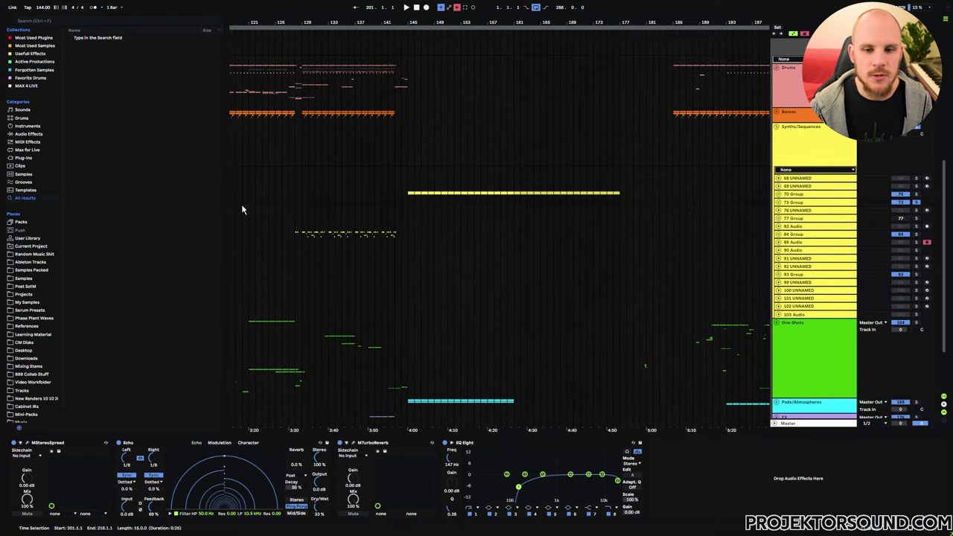
pyautogui.click(435, 209)
pyautogui.hotkey('ctrl', 'v')
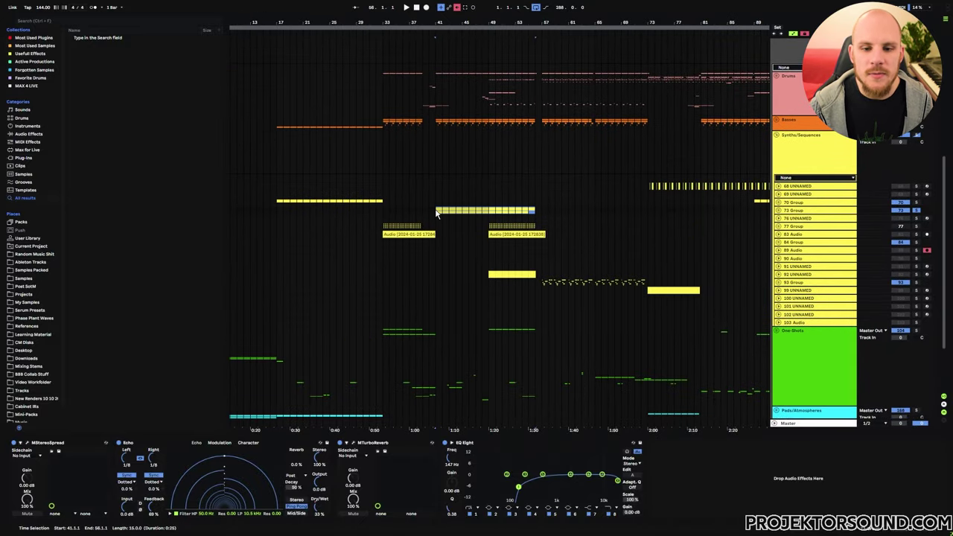
# Step: Compare the pasted 73 Group clips with the Basses and Drums parts in the section from bar 41 to bar 57
pyautogui.click(437, 213)
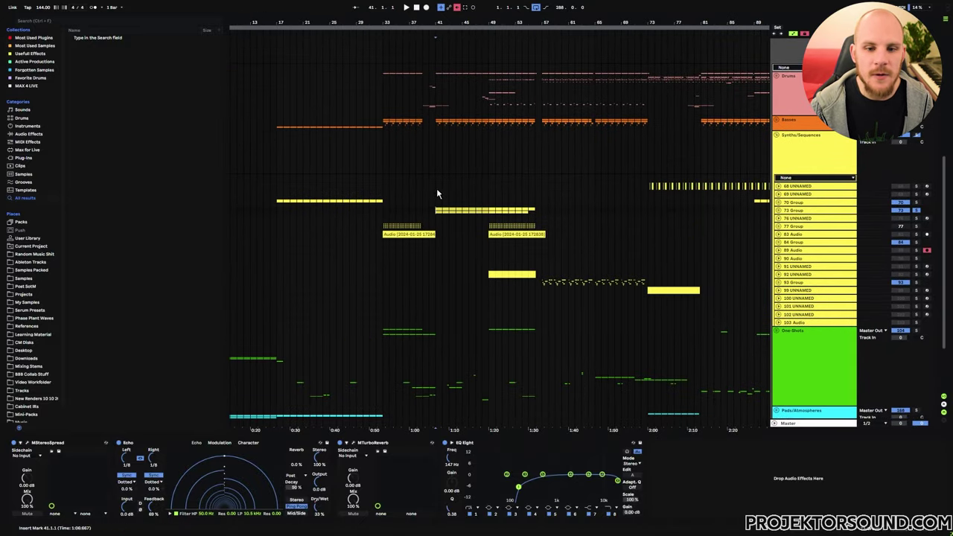
pyautogui.moveTo(438, 123); pyautogui.dragTo(540, 127)
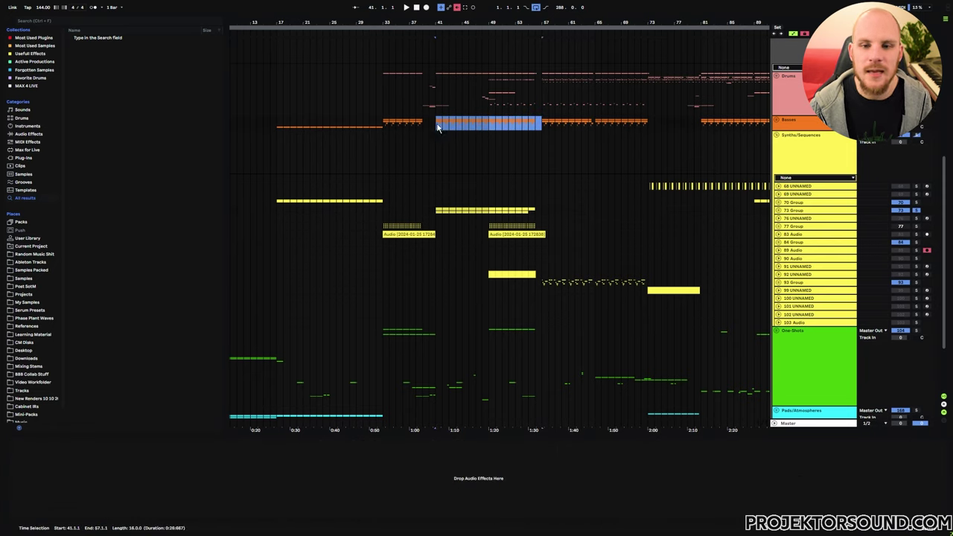
pyautogui.click(437, 127)
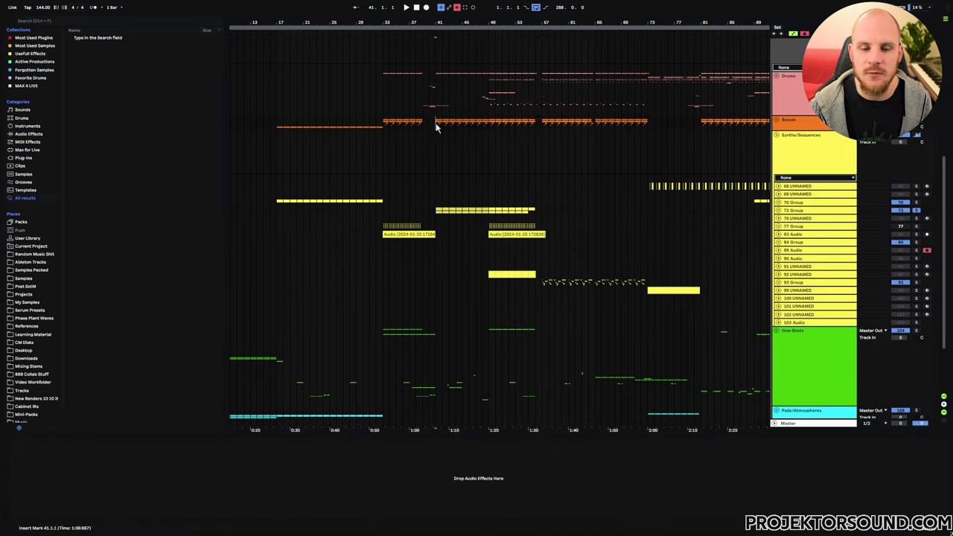
pyautogui.click(489, 212)
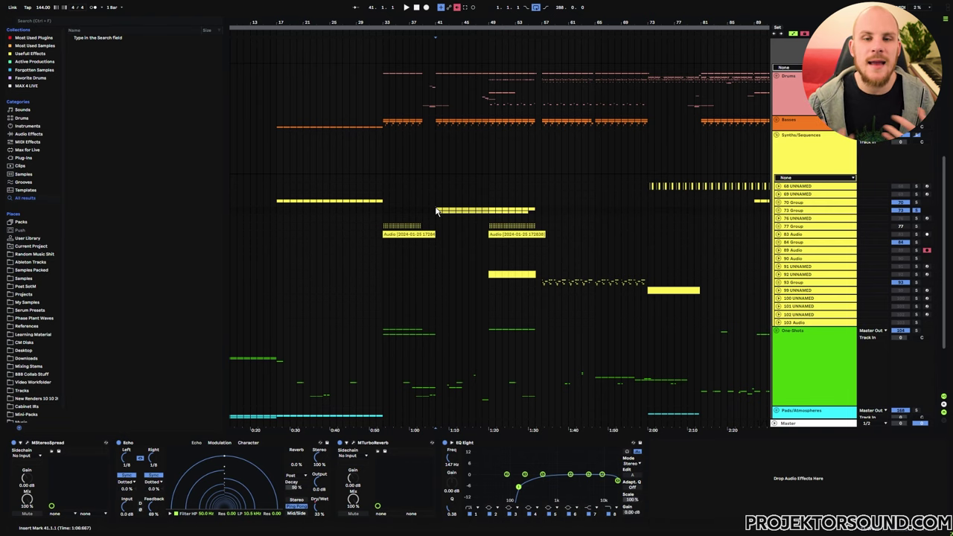
pyautogui.scroll(3, 512, 213)
pyautogui.hscroll(5, 512, 212)
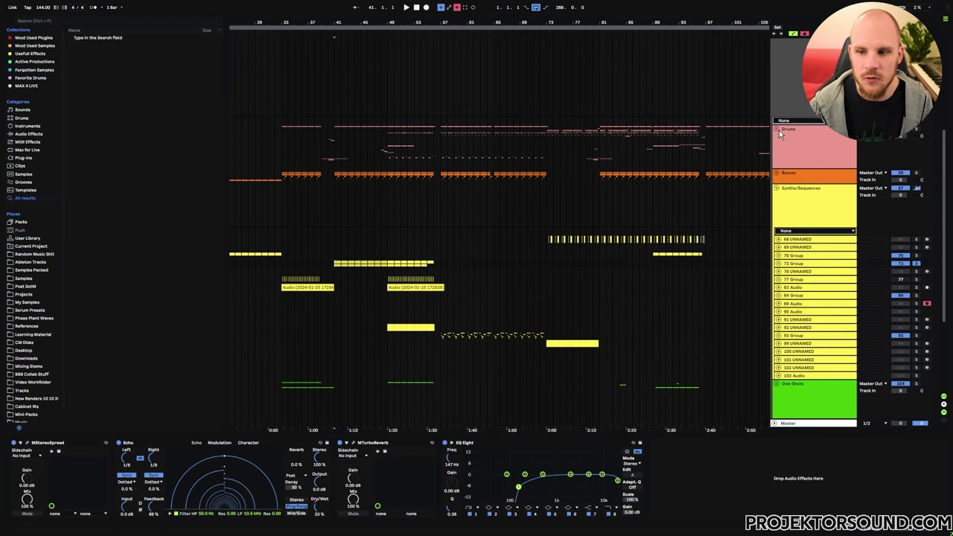
# Step: Unfold the Drums group together with its nested 24 Group and 25 Group to show the individual percussion tracks
pyautogui.click(778, 130)
pyautogui.click(778, 266)
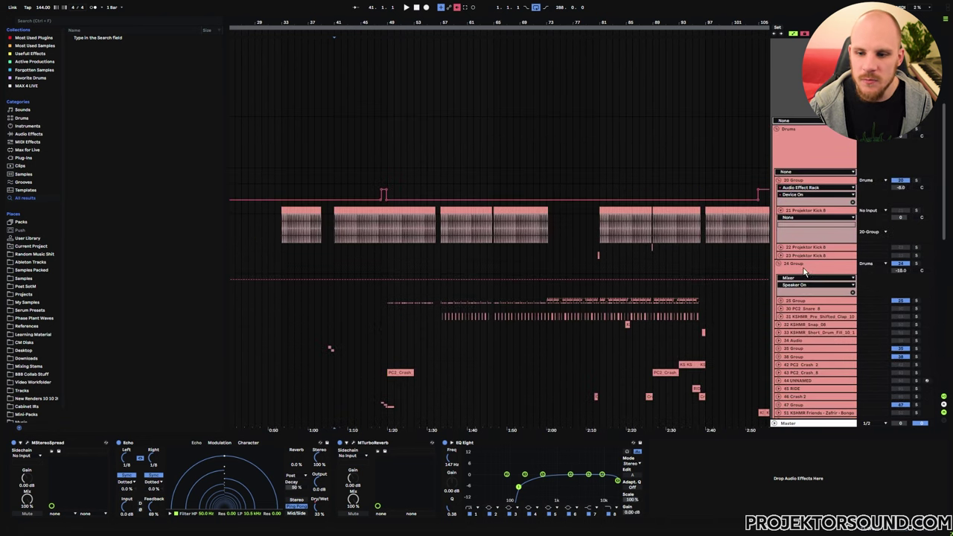
pyautogui.scroll(-2, 774, 246)
pyautogui.click(780, 233)
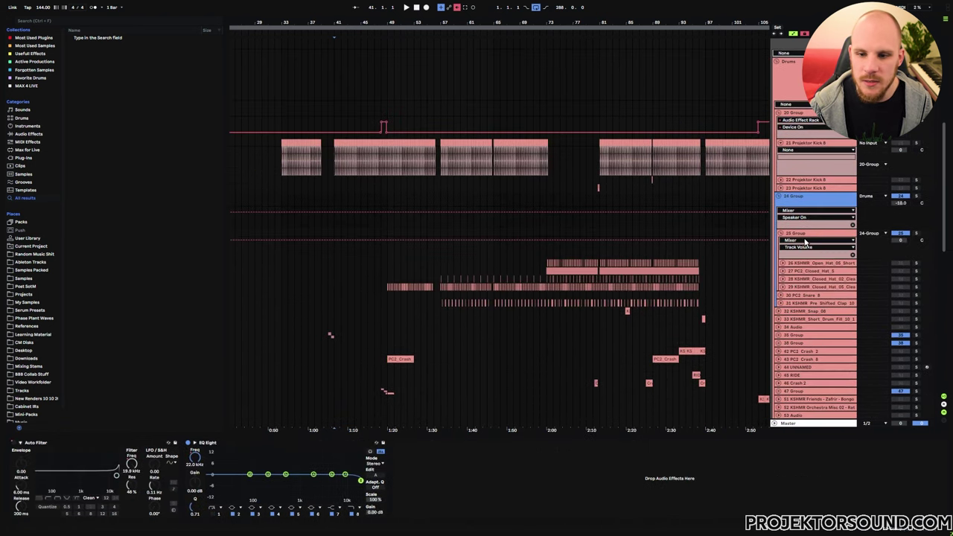
pyautogui.click(803, 236)
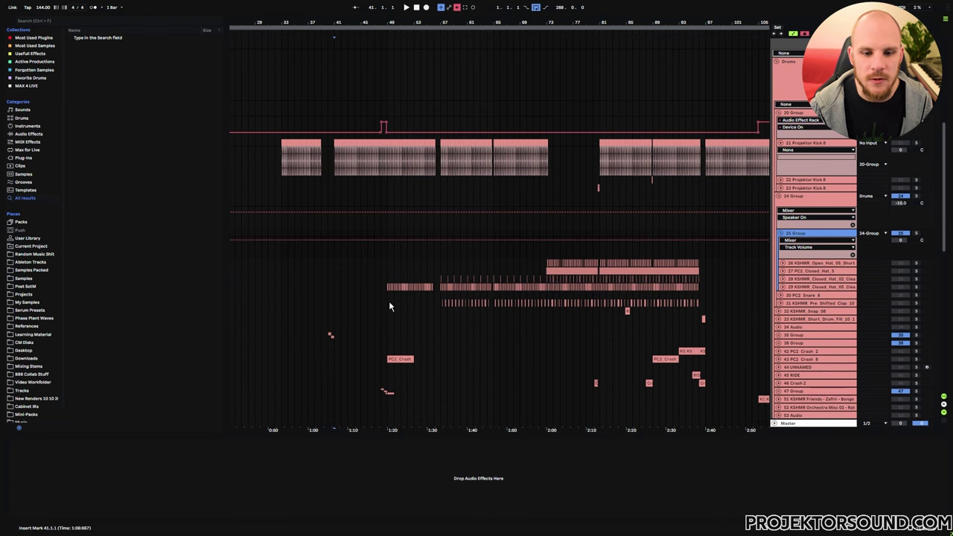
# Step: Compare the hi-hat, snare and clap tracks with the kick track between bars 41 and 57
pyautogui.moveTo(389, 306); pyautogui.dragTo(419, 276)
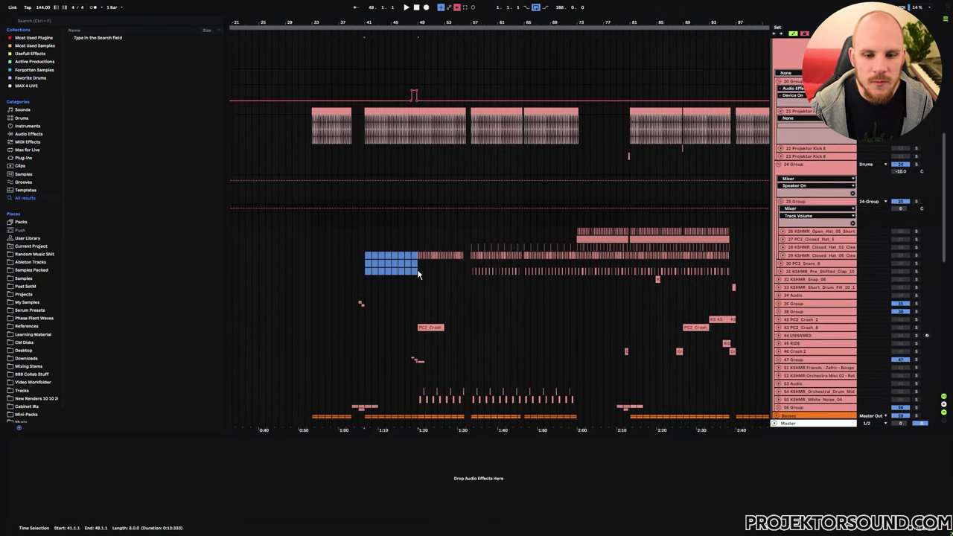
pyautogui.click(350, 121)
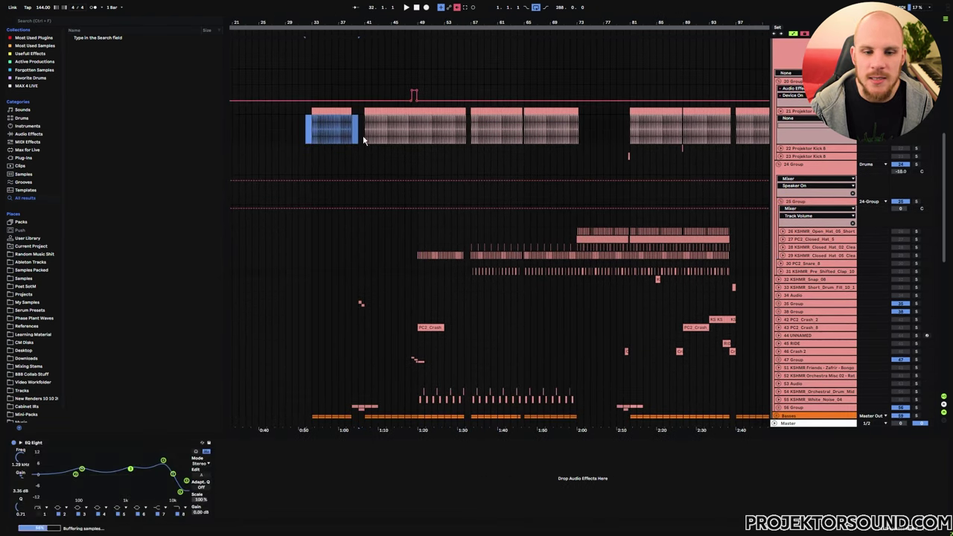
pyautogui.moveTo(366, 128); pyautogui.dragTo(469, 137)
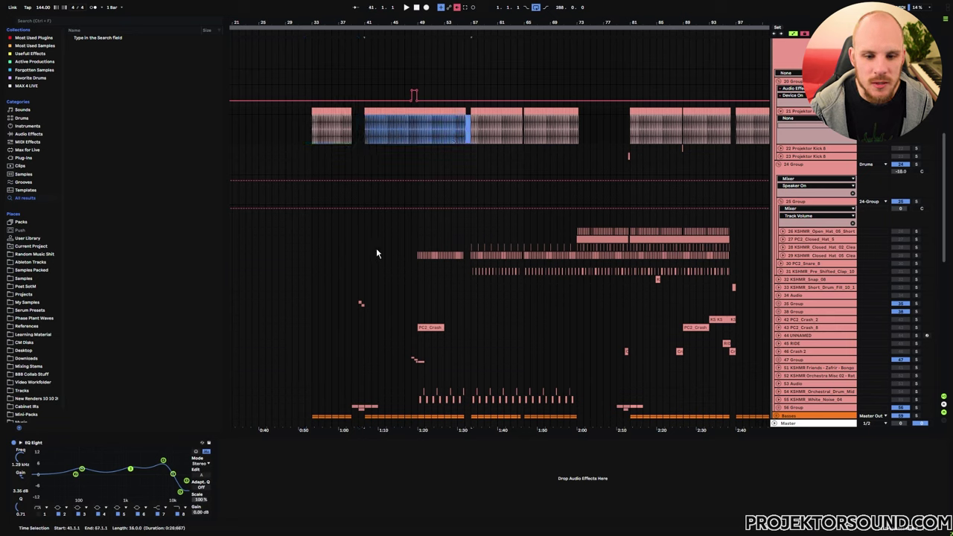
pyautogui.moveTo(370, 240); pyautogui.dragTo(418, 281)
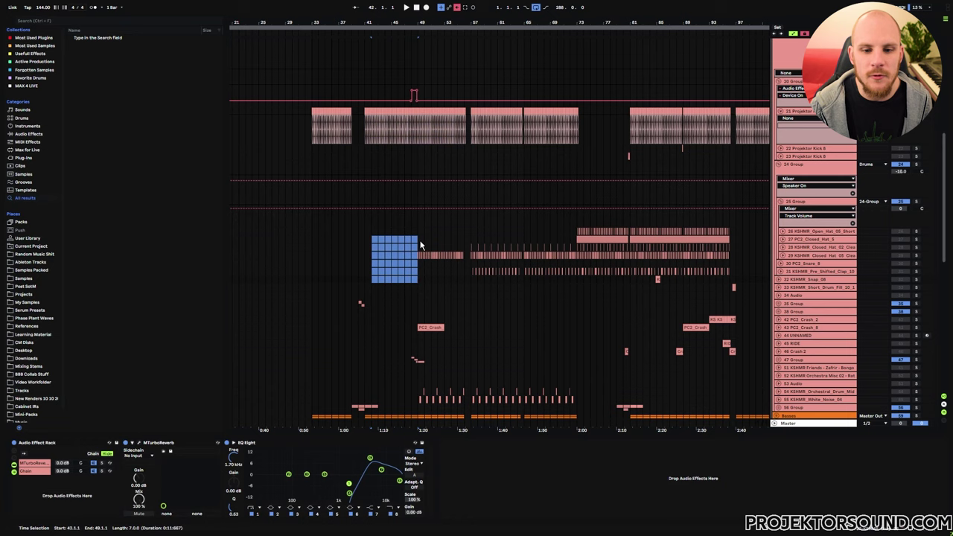
pyautogui.press('Delete')
# Step: Examine the hi-hat, snare and clap clips in the section from bar 73 to bar 97, selecting bars 81 to 97
pyautogui.click(583, 228)
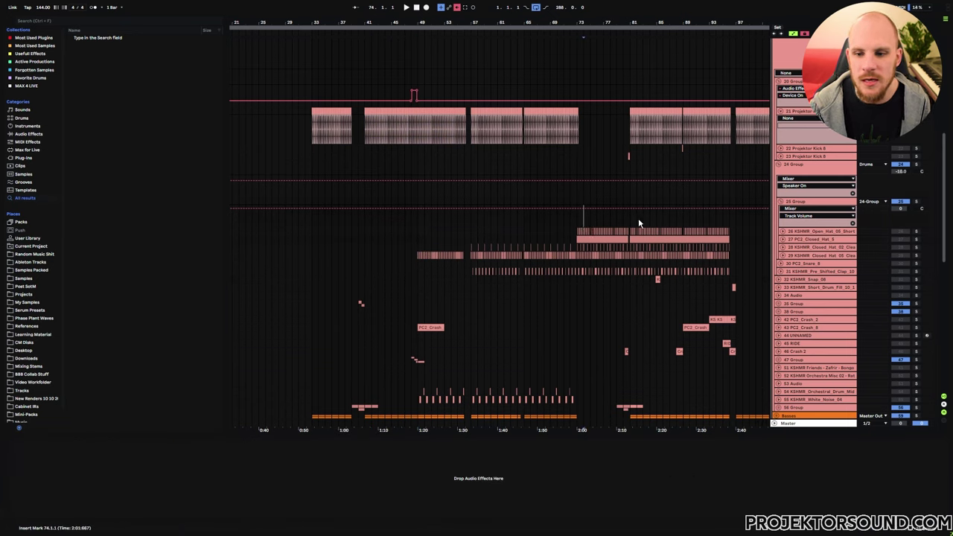
pyautogui.click(688, 224)
pyautogui.click(722, 224)
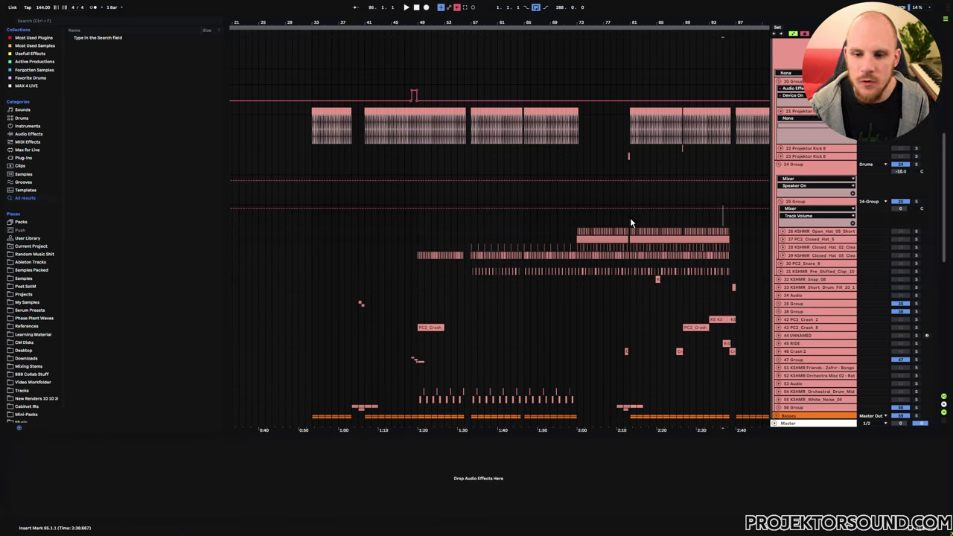
pyautogui.moveTo(630, 224); pyautogui.dragTo(735, 272)
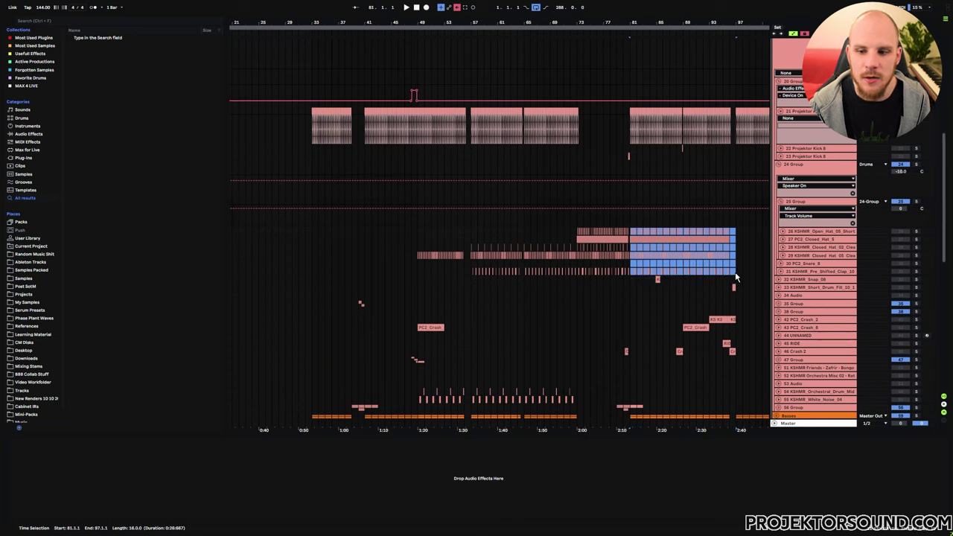
pyautogui.click(735, 272)
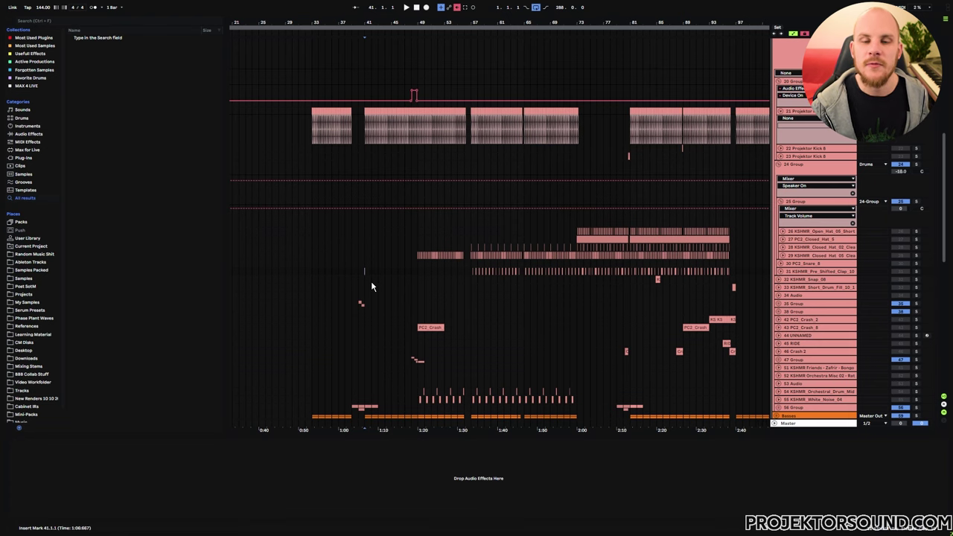
# Step: Unsolo the 73 Group track and play the full arrangement from bar 33
pyautogui.click(370, 287)
pyautogui.scroll(-10, 371, 286)
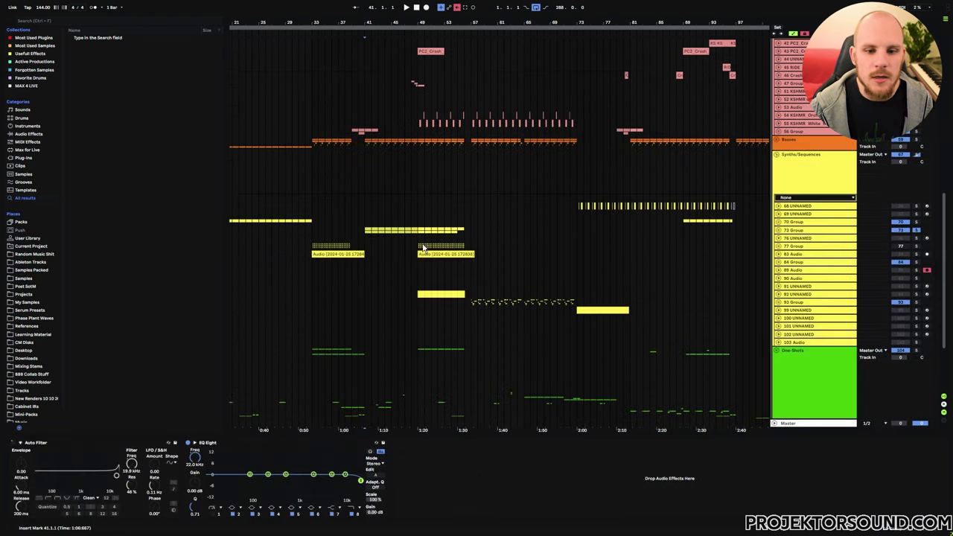
pyautogui.click(312, 234)
pyautogui.hscroll(-5, 477, 251)
pyautogui.scroll(1, 478, 251)
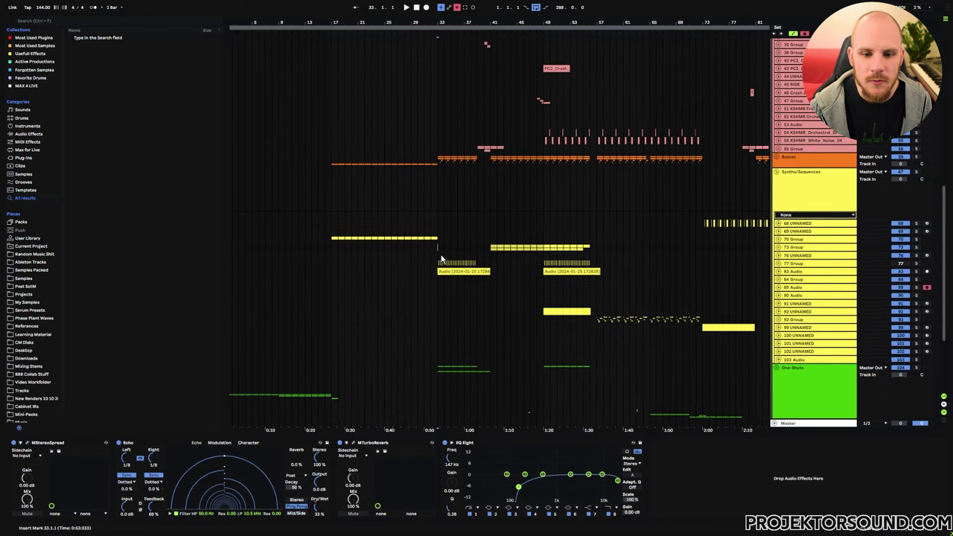
pyautogui.scroll(3, 440, 259)
pyautogui.hscroll(3, 305, 261)
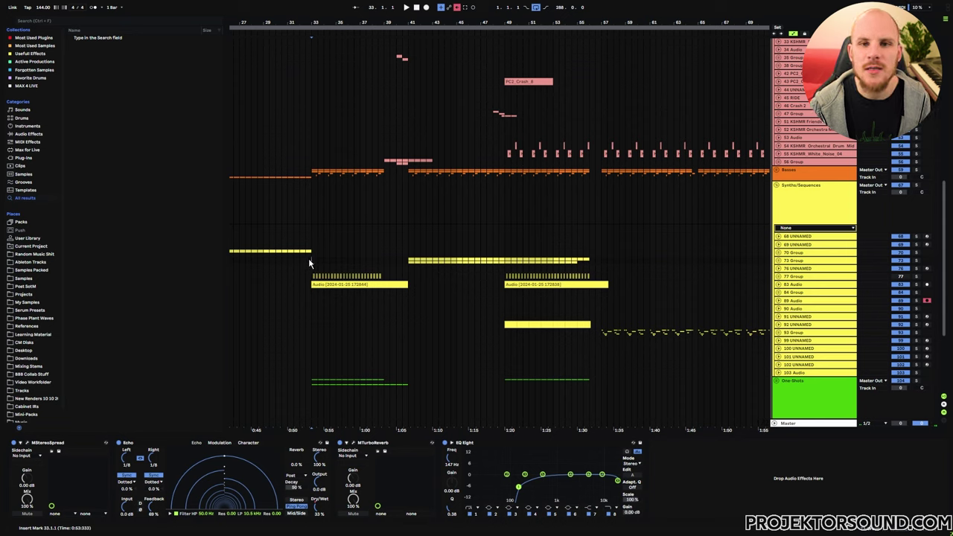
pyautogui.press('space')
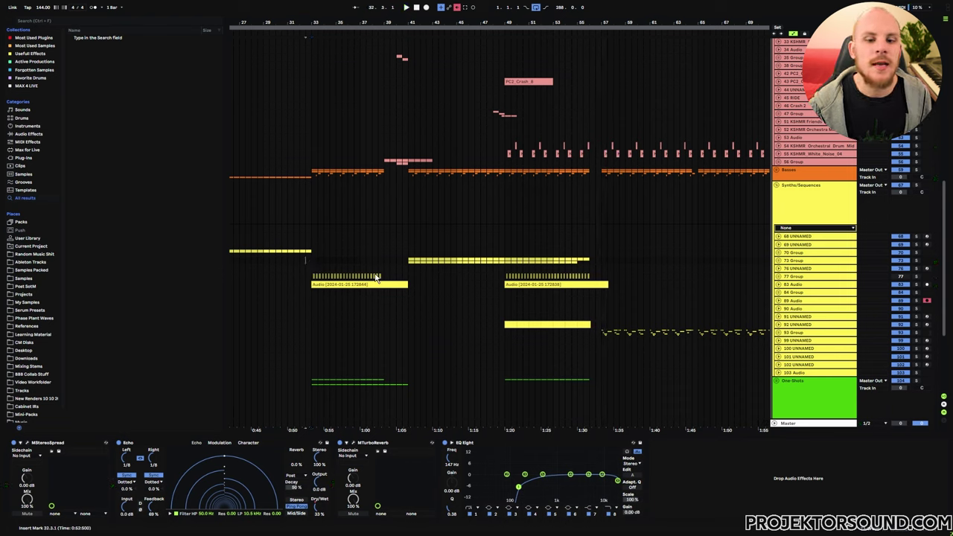
# Step: Mark the 73 Group lane from bar 33 to bar 40, and its pasted clips from bar 41 to bar 49
pyautogui.moveTo(411, 259)
pyautogui.mouseDown()
pyautogui.moveTo(426, 266)
pyautogui.moveTo(311, 259)
pyautogui.moveTo(402, 263)
pyautogui.mouseUp()
pyautogui.click(312, 259)
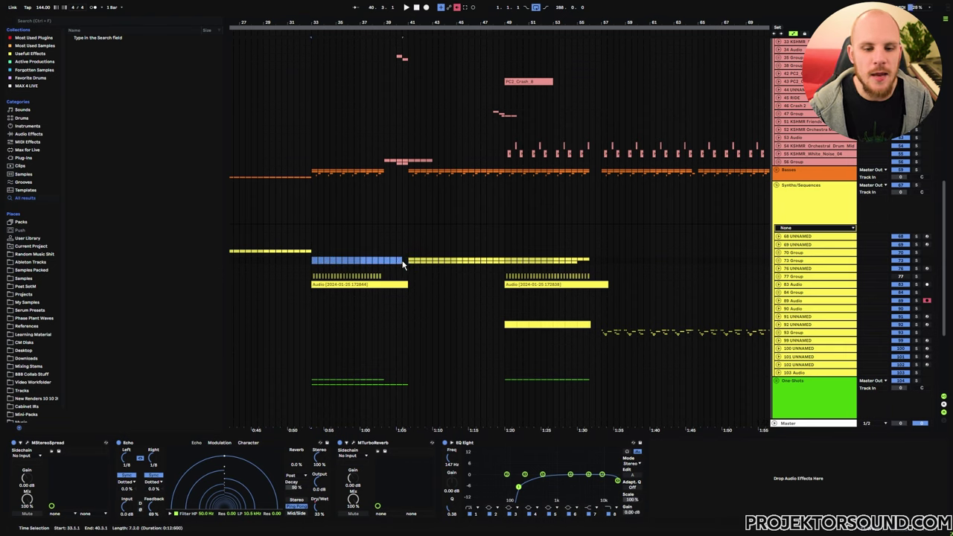
pyautogui.press('Delete')
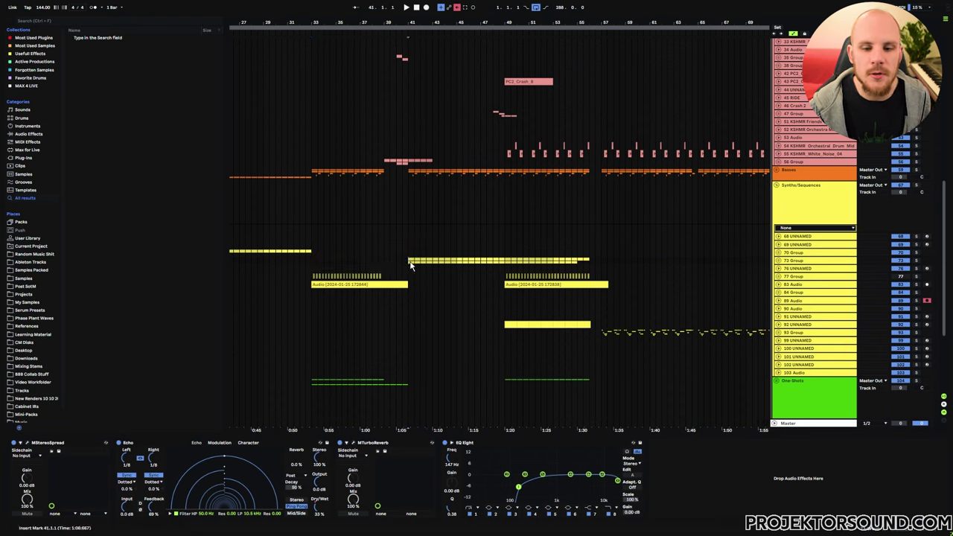
pyautogui.moveTo(408, 264); pyautogui.dragTo(500, 266)
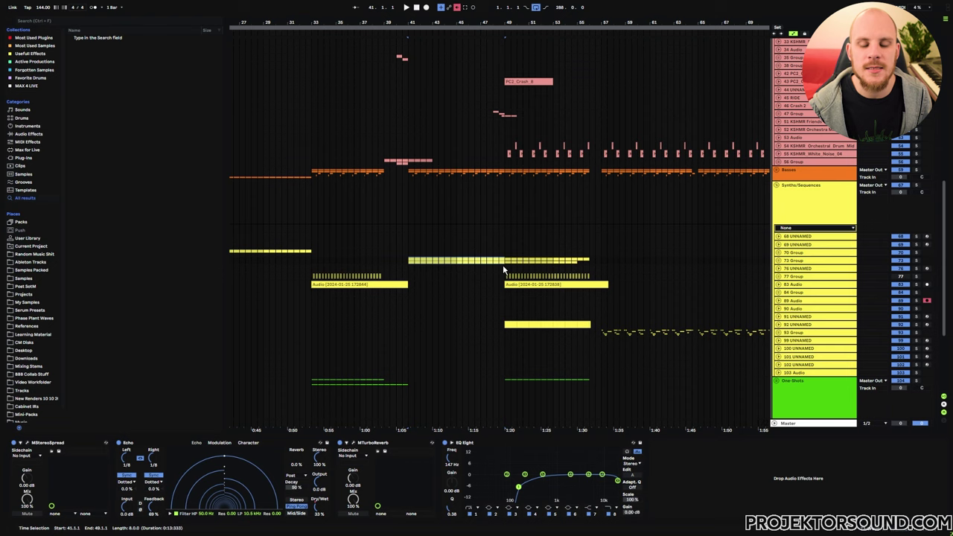
# Step: Review the synth parts across the sections up to bar 97 and select the 93 Group clips from bar 57 to bar 73
pyautogui.scroll(-5, 453, 297)
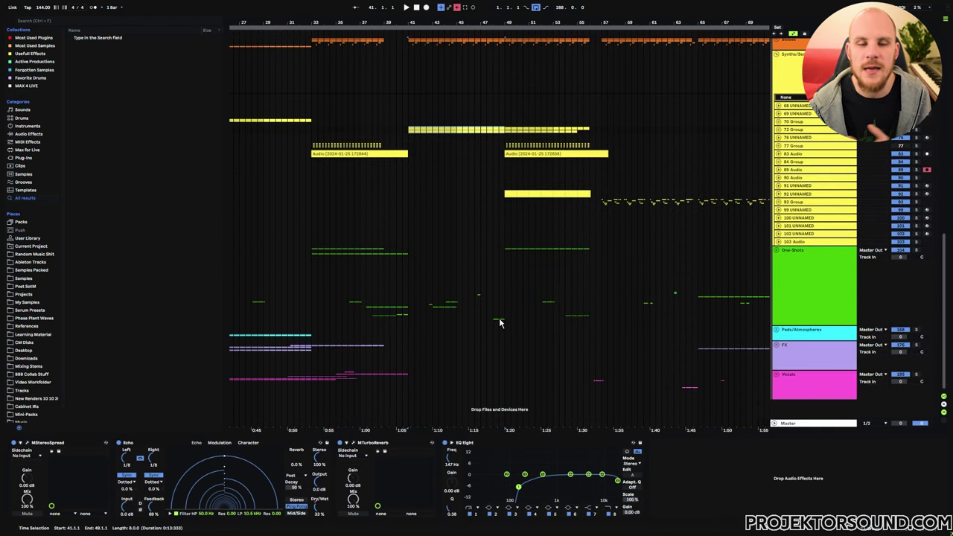
pyautogui.scroll(8, 556, 207)
pyautogui.hscroll(10, 557, 208)
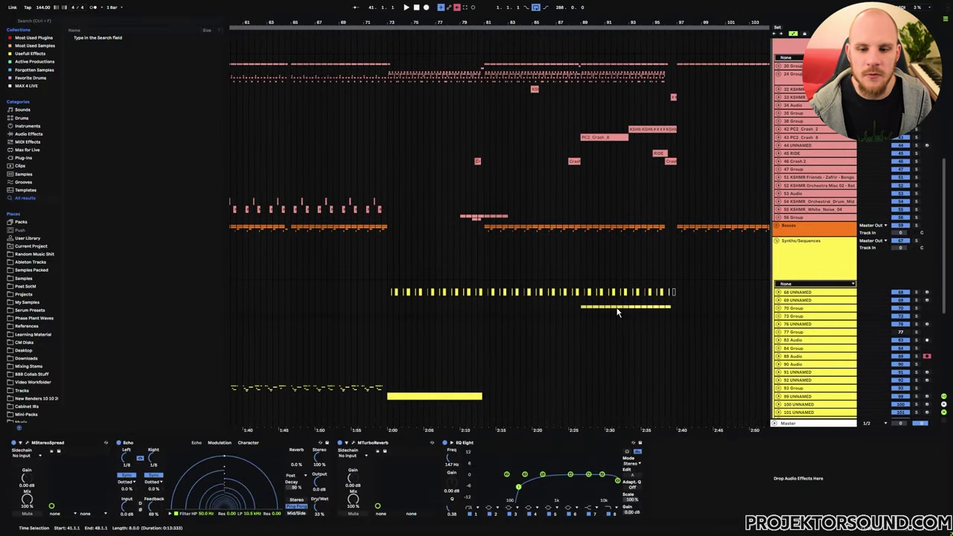
pyautogui.scroll(-5, 532, 300)
pyautogui.scroll(3, 491, 268)
pyautogui.hscroll(-4, 491, 268)
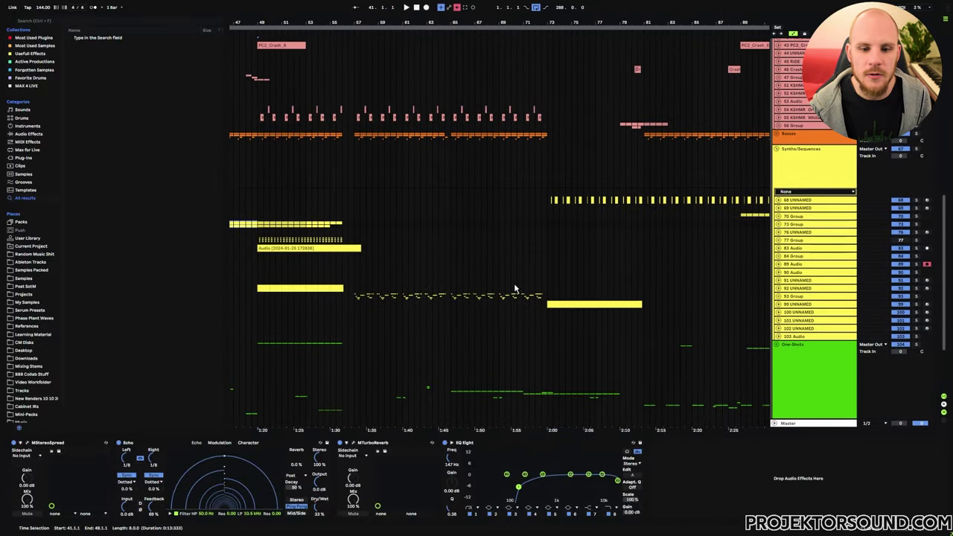
pyautogui.moveTo(356, 298); pyautogui.dragTo(548, 303)
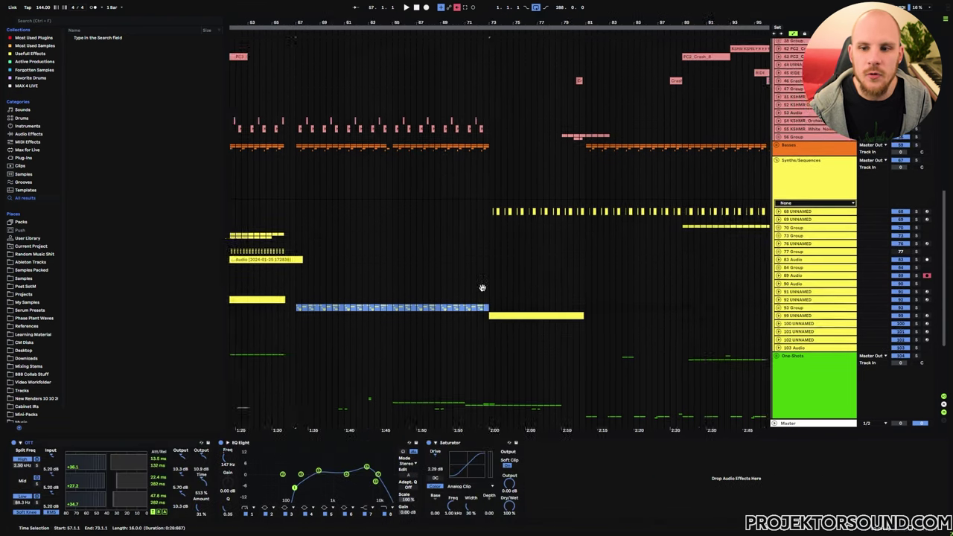
# Step: Examine the parts in the section after bar 73 and play the arrangement from bar 81
pyautogui.hscroll(6, 472, 285)
pyautogui.scroll(2, 473, 285)
pyautogui.scroll(-5, 459, 223)
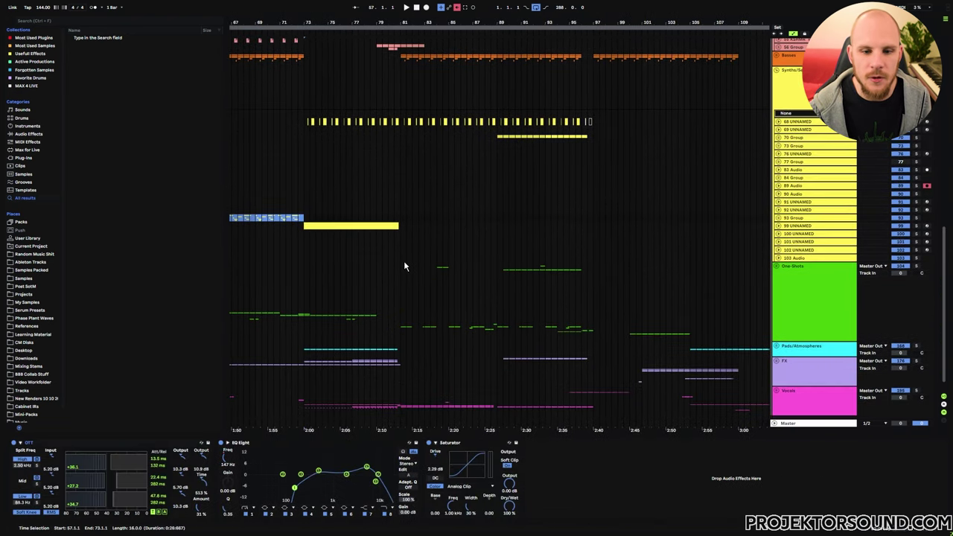
pyautogui.click(402, 262)
pyautogui.scroll(-1, 411, 311)
pyautogui.scroll(4, 445, 268)
pyautogui.hscroll(-1, 445, 268)
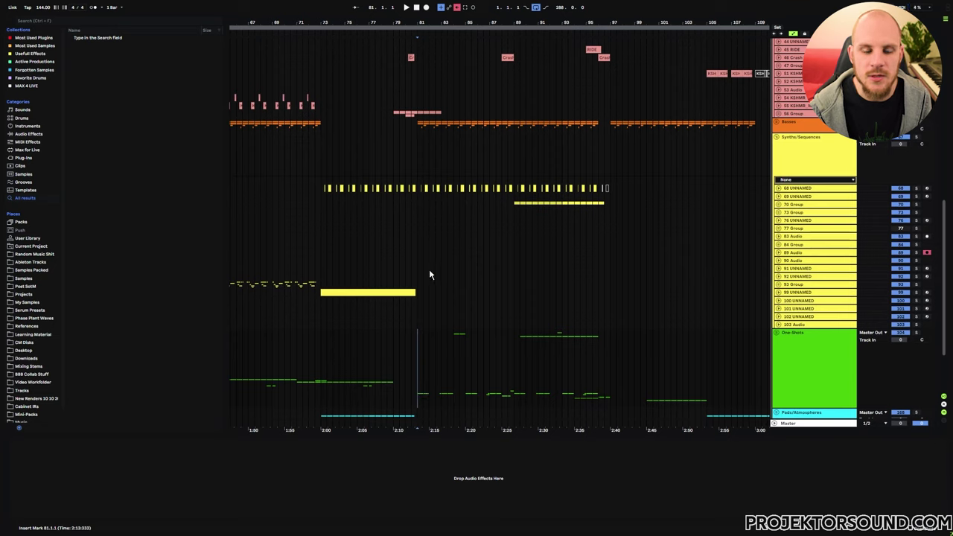
pyautogui.press('space')
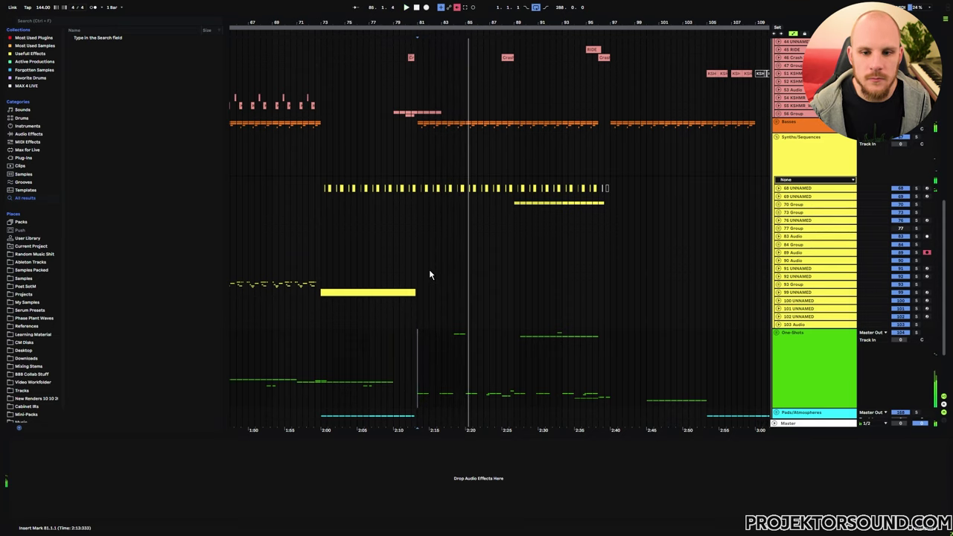
pyautogui.moveTo(417, 268); pyautogui.dragTo(434, 362)
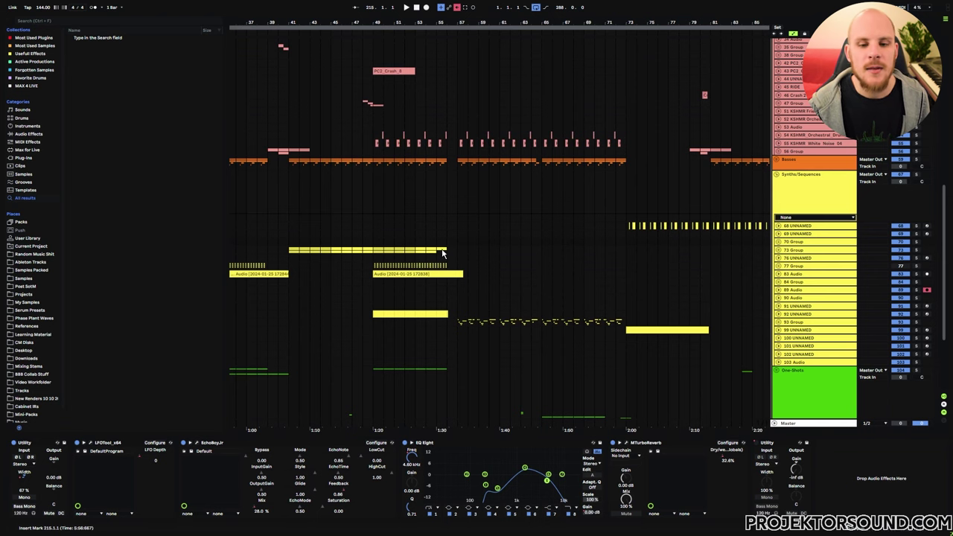
# Step: Compare the end of the pasted 73 Group clips at bar 56 with the end of the original section around bar 213
pyautogui.click(447, 252)
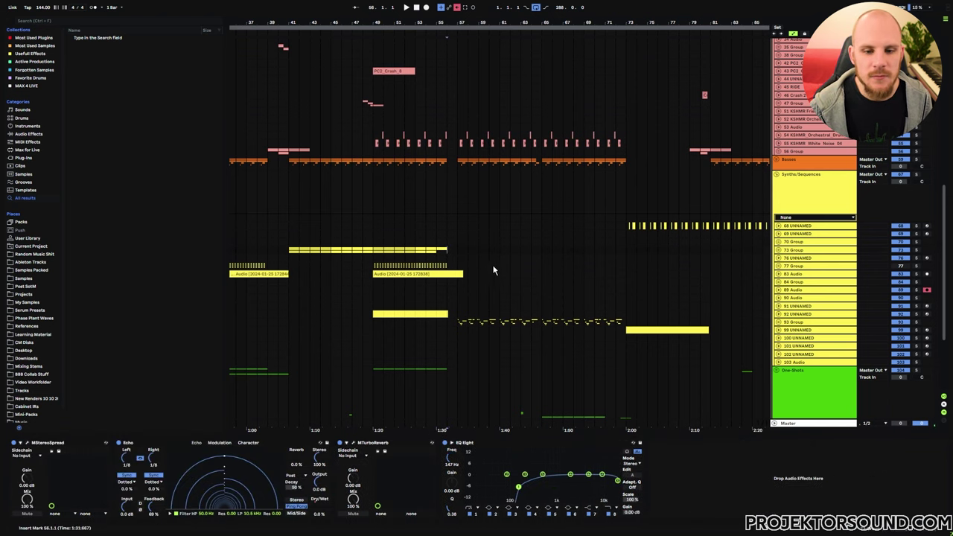
pyautogui.hscroll(10, 499, 224)
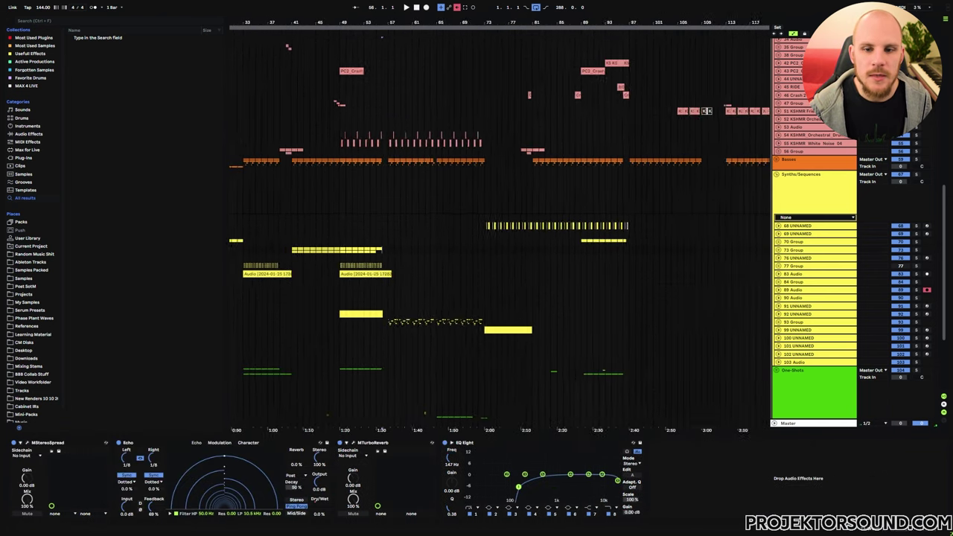
pyautogui.hscroll(15, 498, 223)
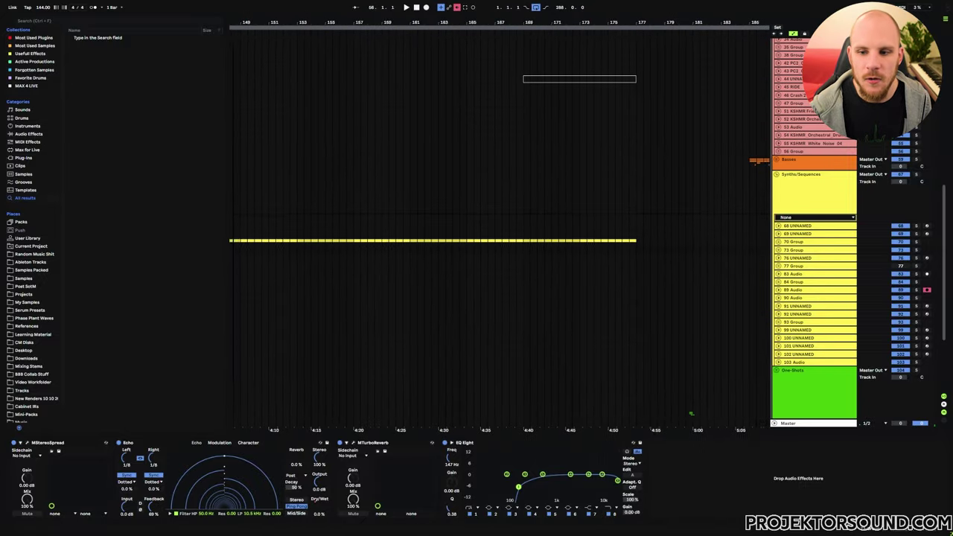
pyautogui.hscroll(3, 499, 224)
pyautogui.click(500, 196)
pyautogui.scroll(5, 498, 223)
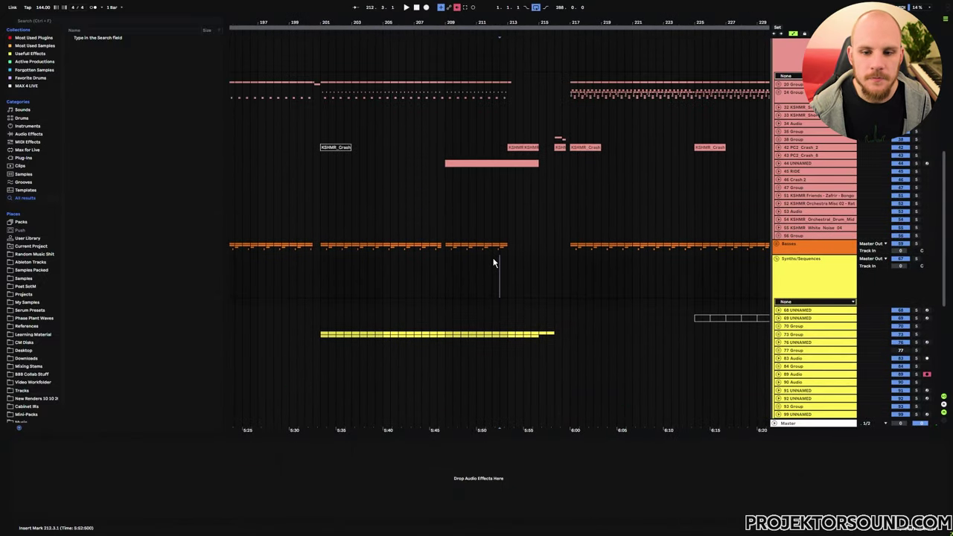
pyautogui.scroll(8, 495, 246)
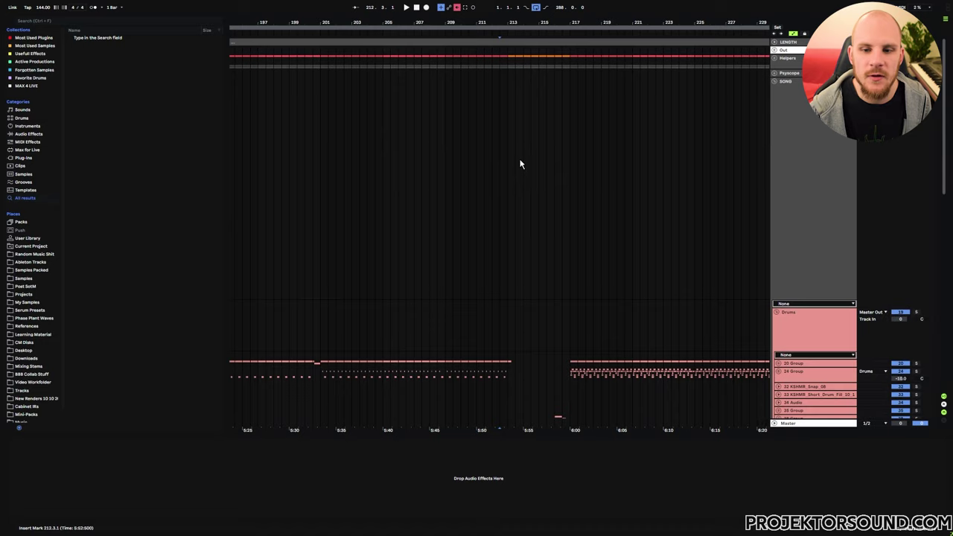
# Step: Examine the guide clips on the Helpers track from bar 213 to bar 217, marking the whole span and its second half
pyautogui.scroll(-2, 514, 179)
pyautogui.scroll(3, 506, 186)
pyautogui.moveTo(509, 61); pyautogui.dragTo(570, 63)
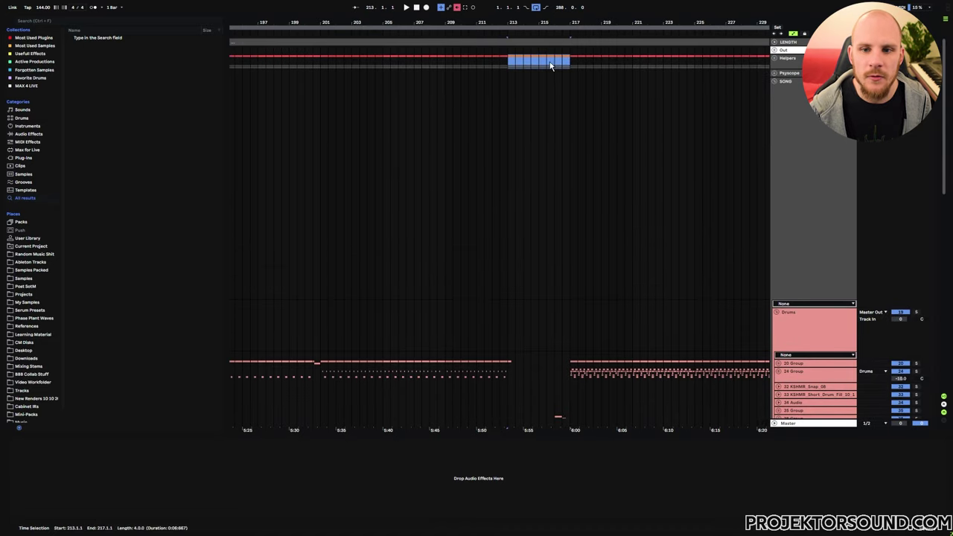
pyautogui.click(539, 62)
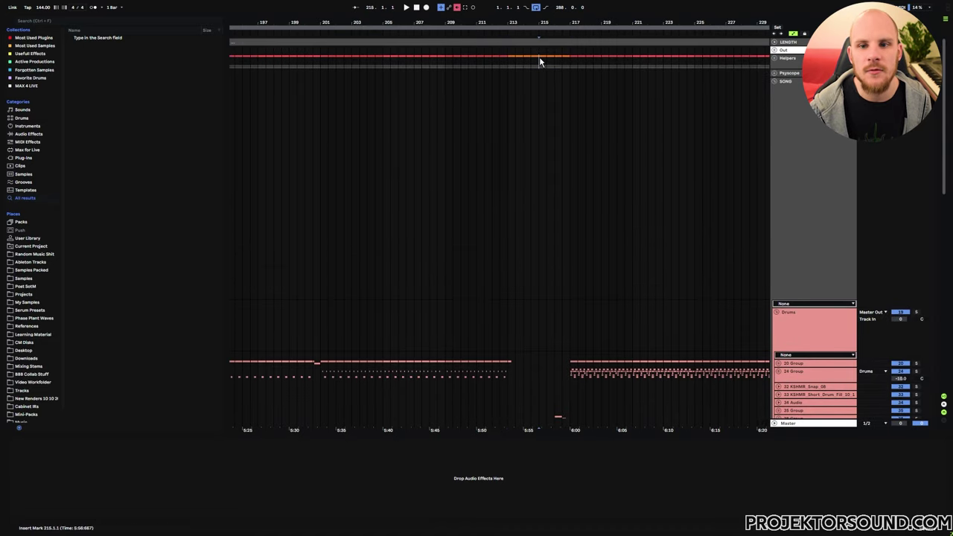
pyautogui.moveTo(510, 61); pyautogui.dragTo(566, 64)
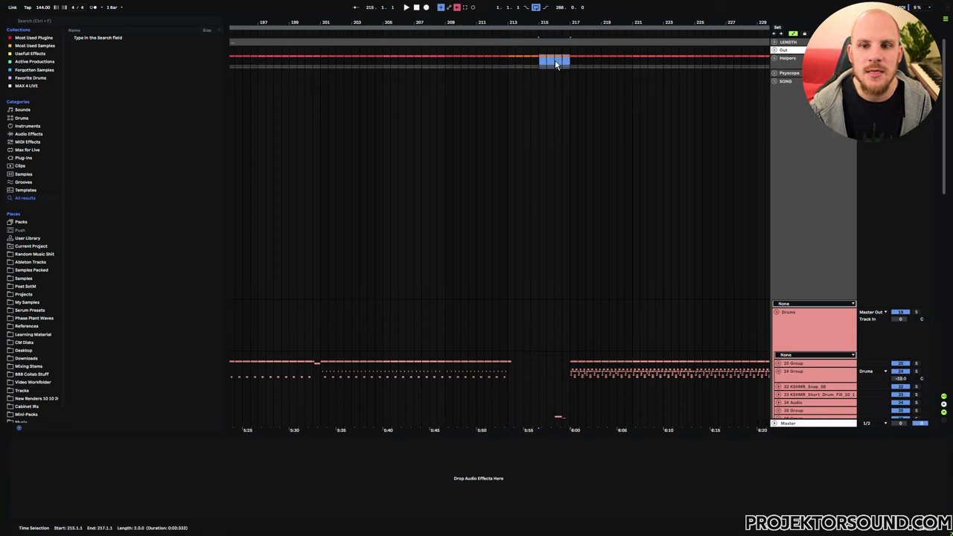
pyautogui.click(554, 64)
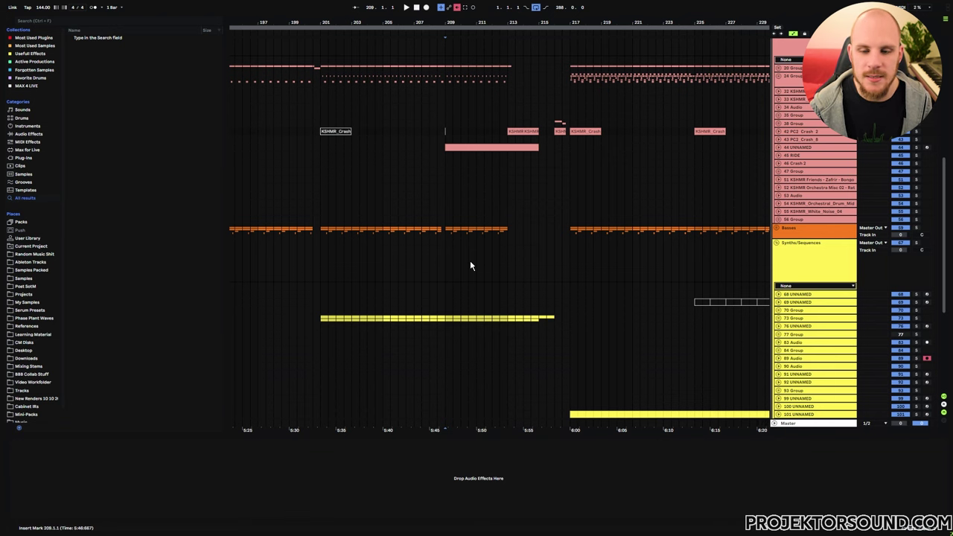
# Step: Play the arrangement from bar 209 through the break and into the section starting at bar 217
pyautogui.press('space')
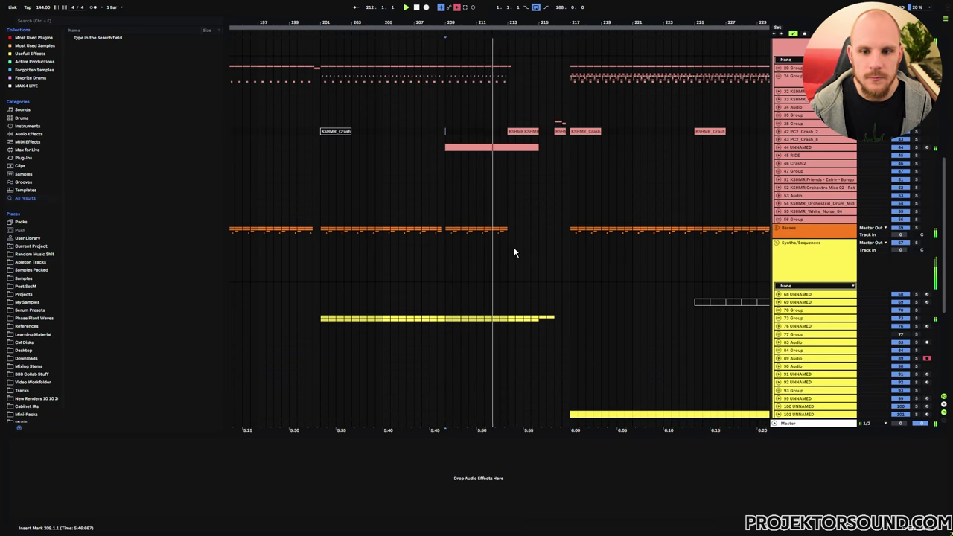
pyautogui.moveTo(513, 254); pyautogui.dragTo(452, 237)
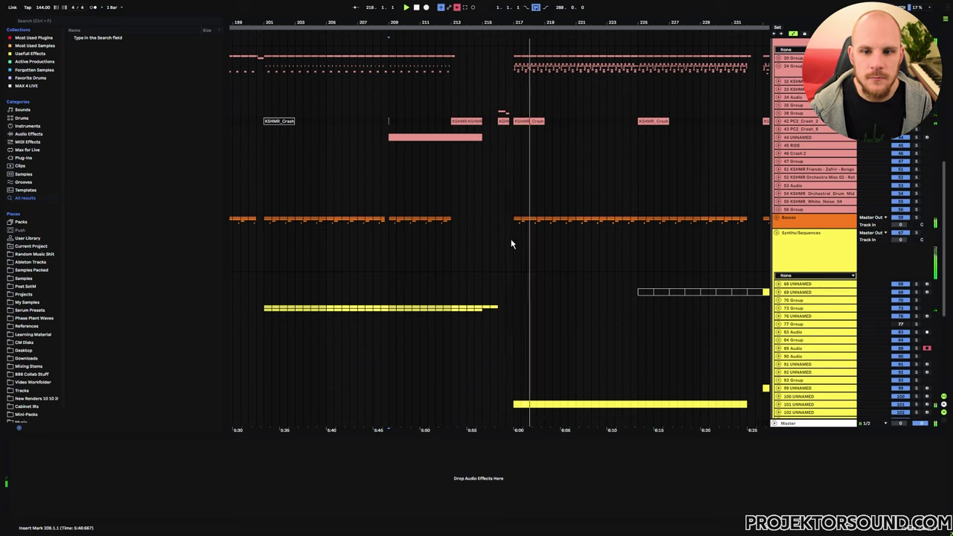
pyautogui.press('space')
# Step: Examine the break between bars 213 and 217, marking the gap on the Basses track from bar 215.3 to bar 217
pyautogui.click(449, 220)
pyautogui.hscroll(-2, 476, 216)
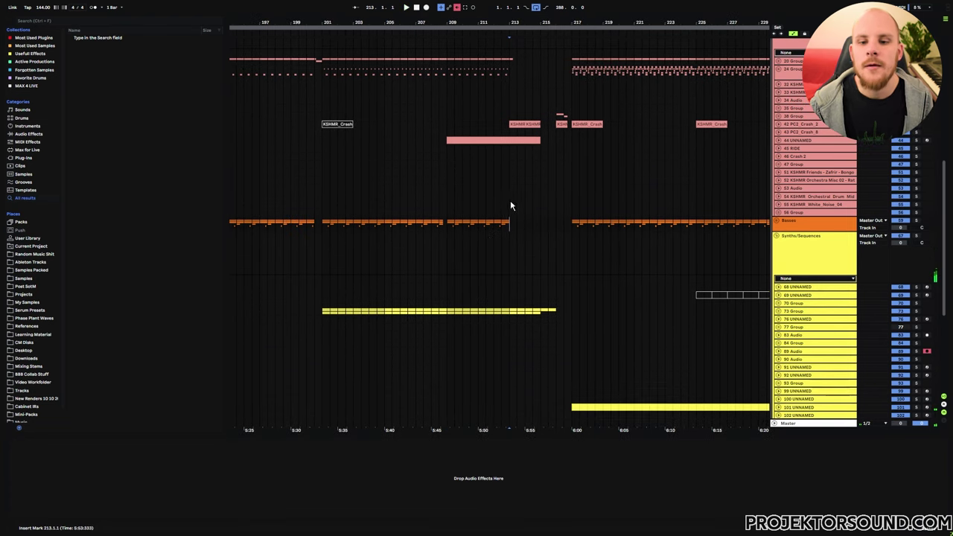
pyautogui.click(540, 65)
pyautogui.click(542, 238)
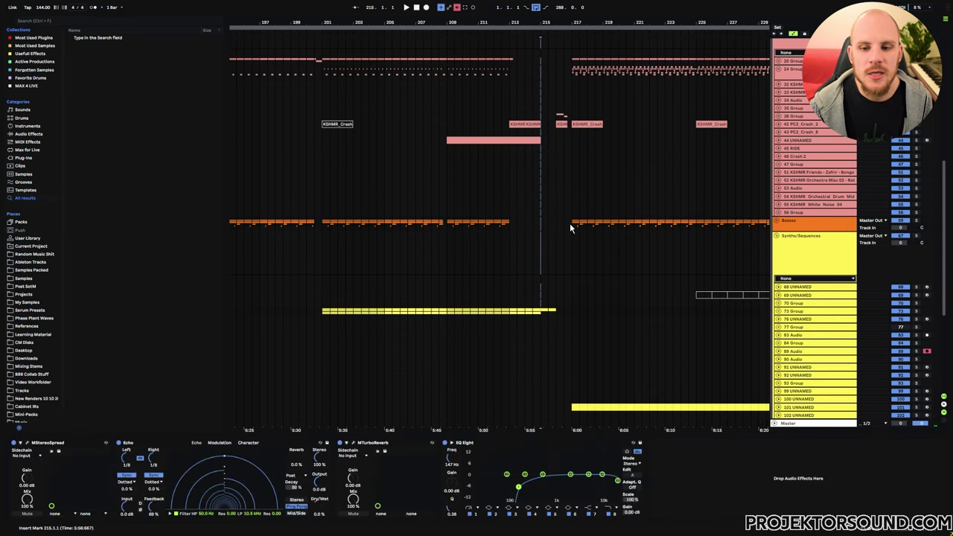
pyautogui.moveTo(572, 225)
pyautogui.mouseDown()
pyautogui.moveTo(536, 227)
pyautogui.moveTo(573, 231)
pyautogui.moveTo(554, 231)
pyautogui.moveTo(567, 227)
pyautogui.mouseUp()
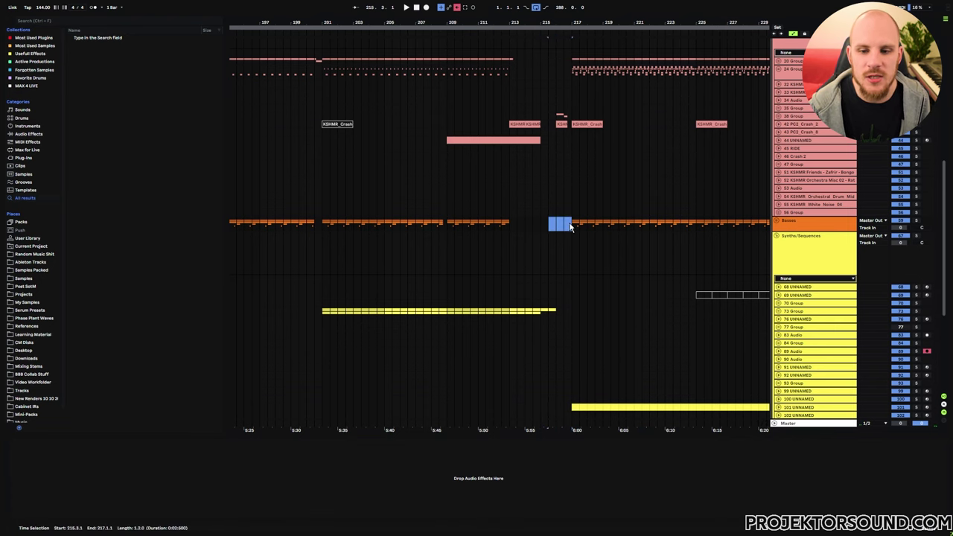
pyautogui.click(570, 227)
# Step: Examine the short Basses gap from bar 56 and mark the pasted 73 Group clips from bar 49 to bar 55
pyautogui.hscroll(-15, 521, 228)
pyautogui.hscroll(1, 476, 229)
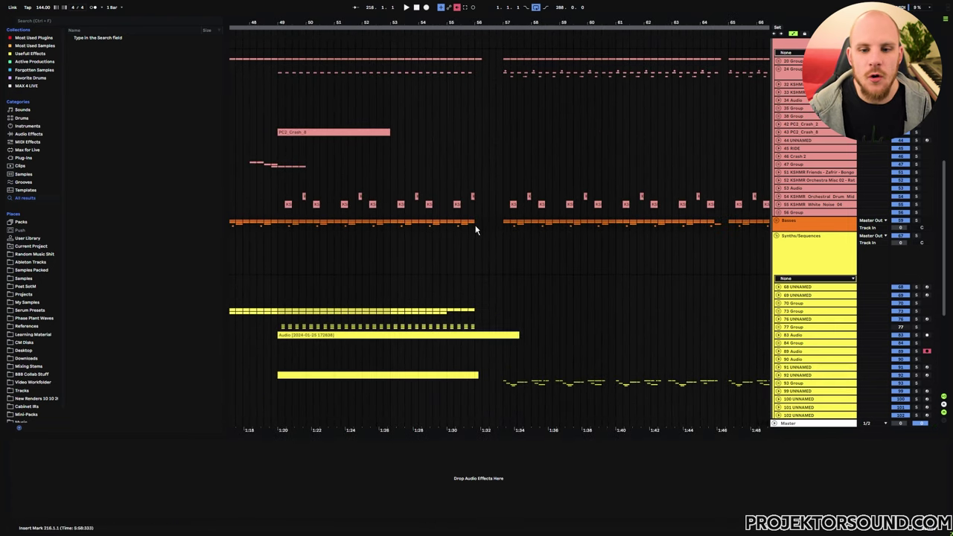
pyautogui.moveTo(476, 229); pyautogui.dragTo(486, 231)
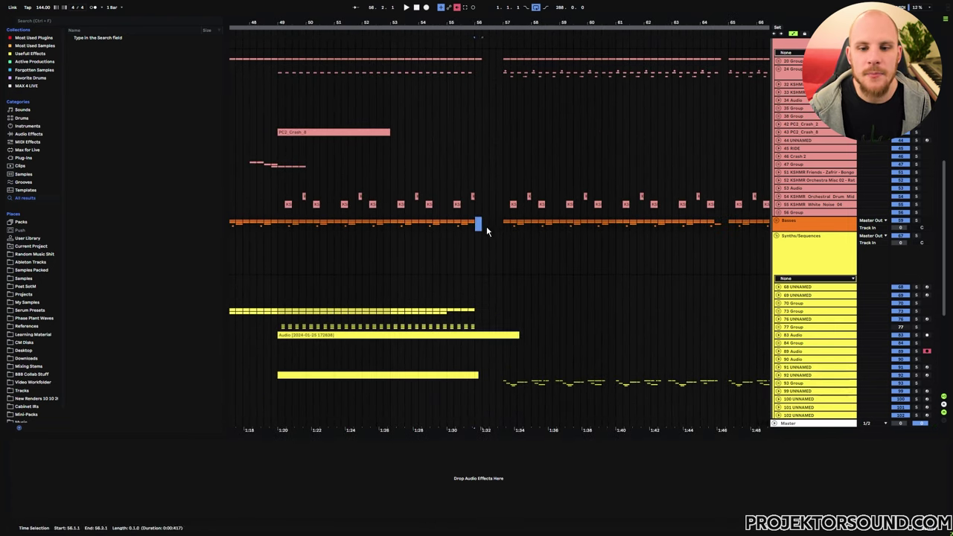
pyautogui.click(447, 316)
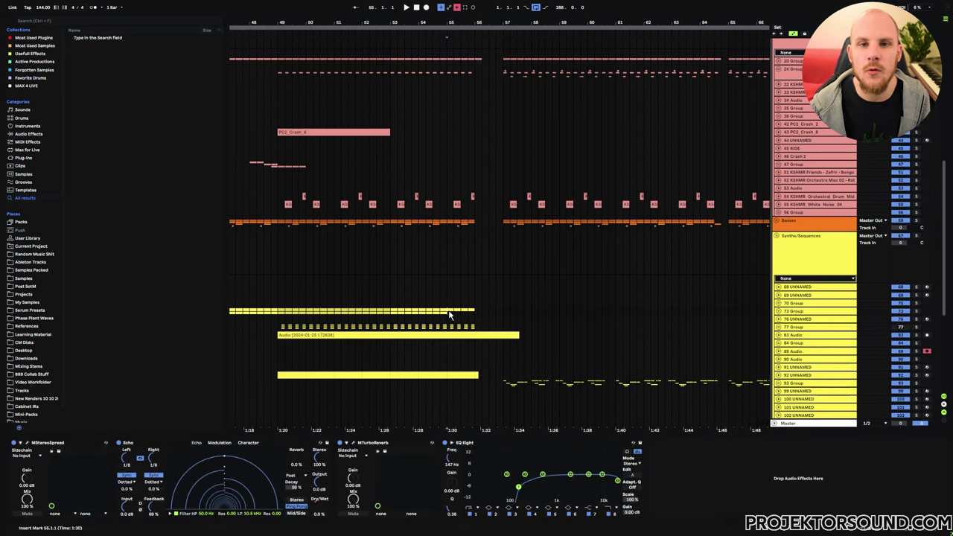
pyautogui.hscroll(-3, 448, 316)
pyautogui.moveTo(367, 301); pyautogui.dragTo(534, 303)
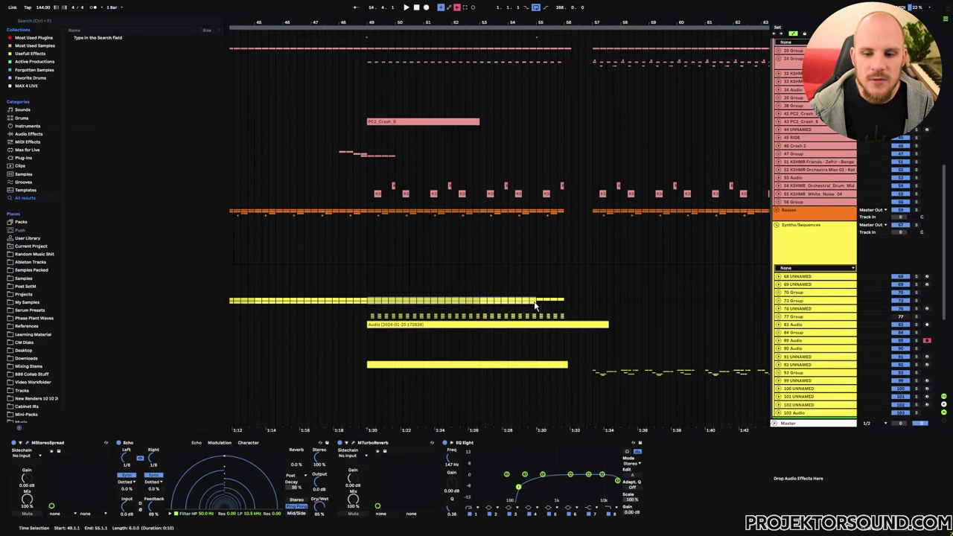
pyautogui.click(536, 303)
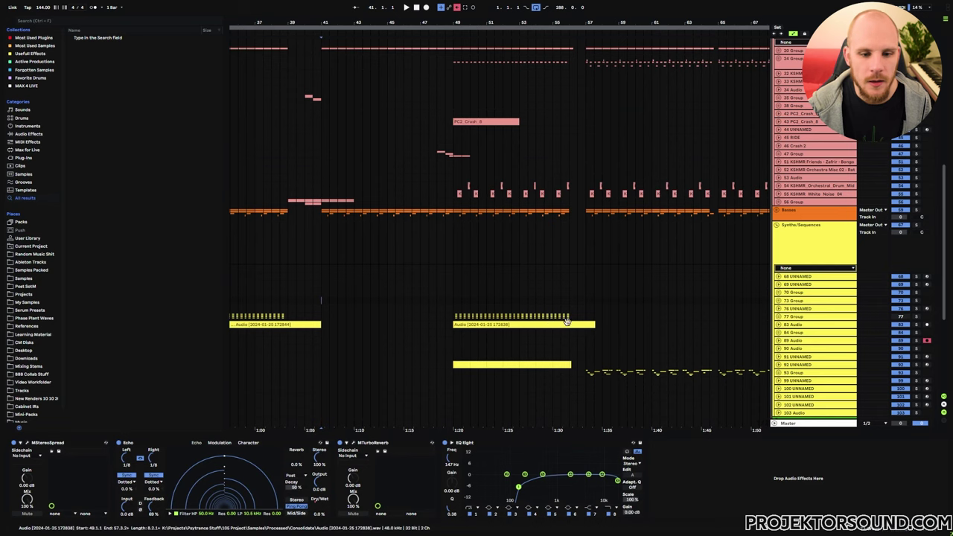
# Step: Unfold the 83 Audio track and examine the waveform of its clip starting at bar 49 up to bar 56
pyautogui.click(779, 325)
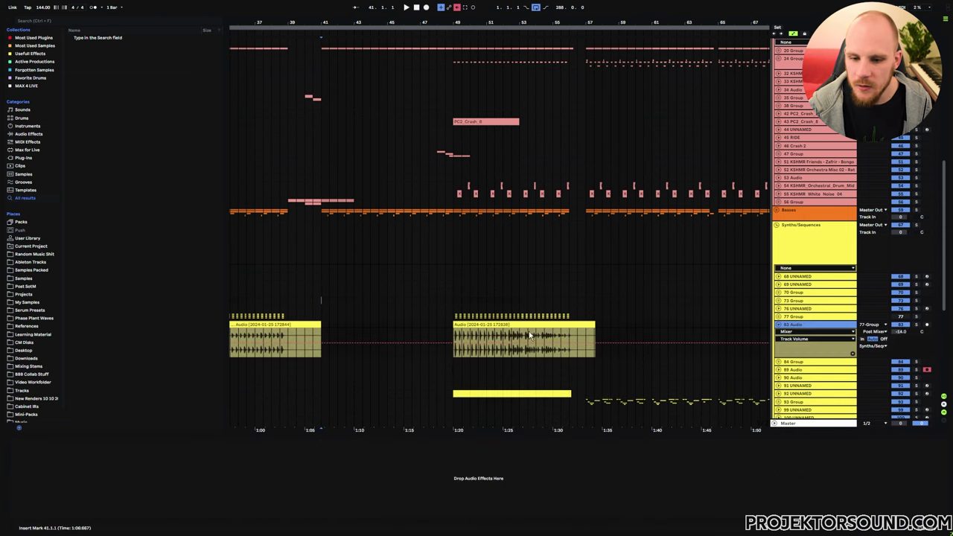
pyautogui.moveTo(453, 339); pyautogui.dragTo(551, 336)
pyautogui.click(570, 331)
pyautogui.scroll(-3, 570, 332)
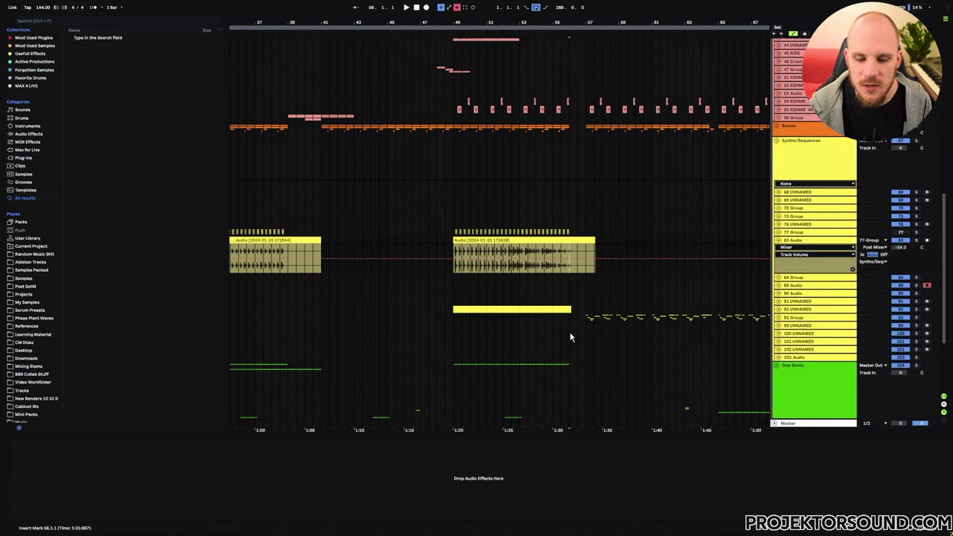
# Step: Unfold the 92 track and examine the Serum filter cutoff automation across its clip from bar 49 to bar 56
pyautogui.click(777, 312)
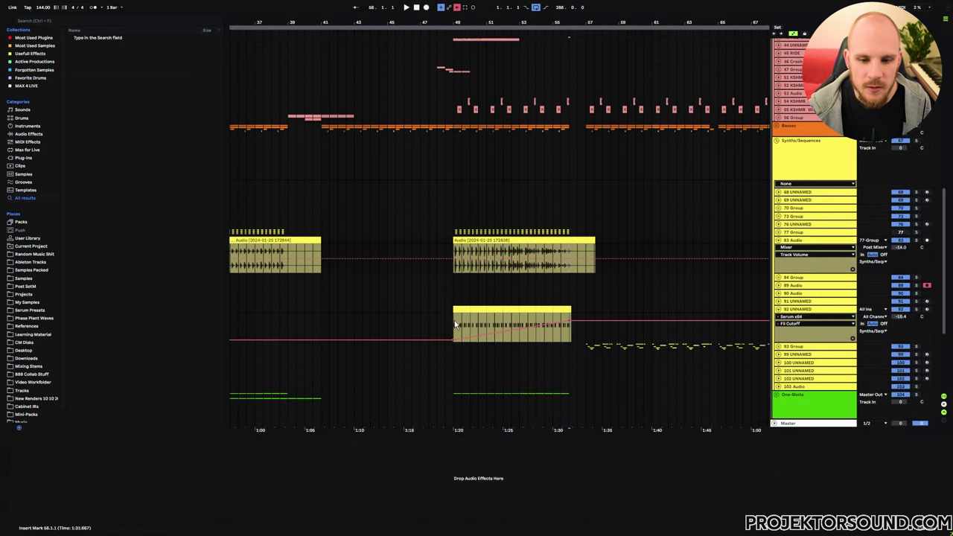
pyautogui.click(524, 341)
pyautogui.click(775, 284)
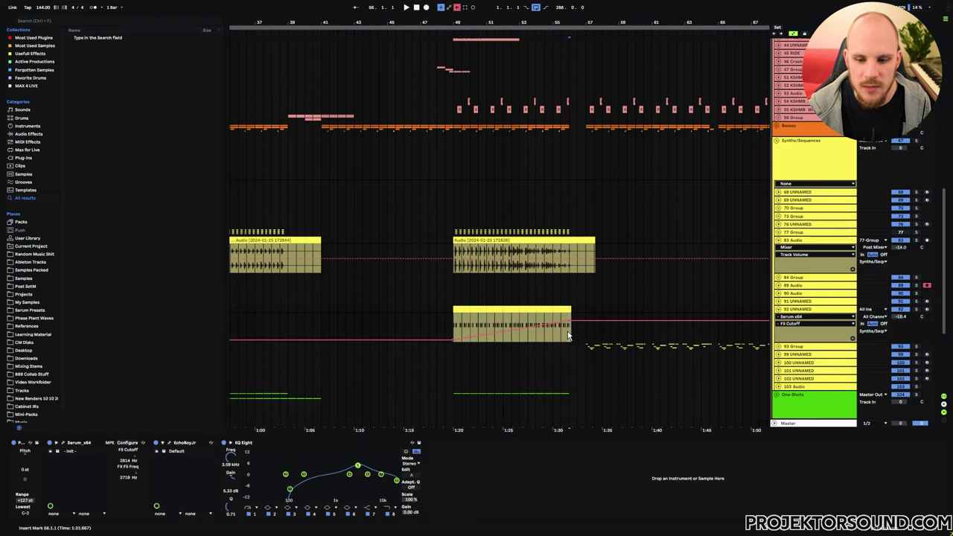
pyautogui.scroll(-4, 775, 284)
# Step: Unfold the One-Shots group and its 106 track, and examine the reversed freeze-tail clip, marking bars 51 to 56
pyautogui.click(776, 280)
pyautogui.scroll(-3, 559, 296)
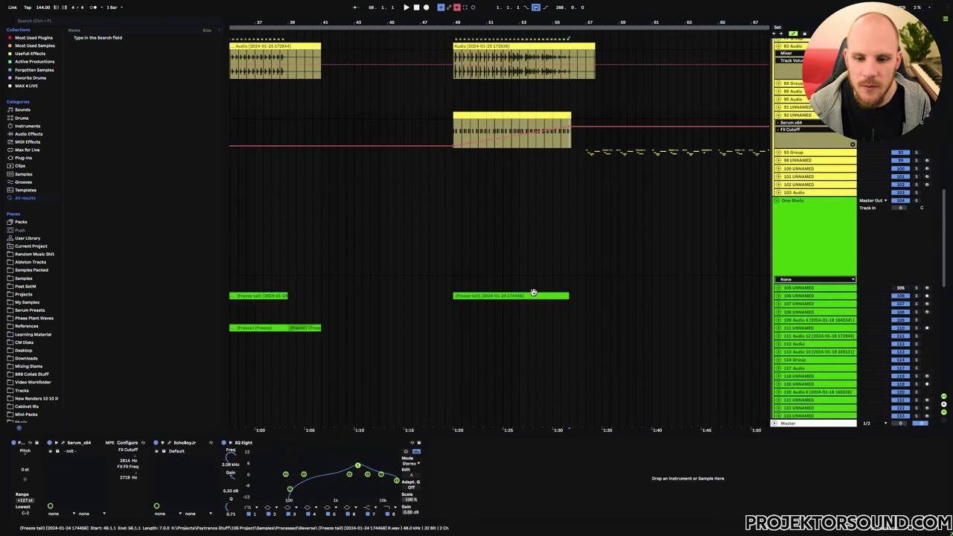
pyautogui.click(532, 295)
pyautogui.click(778, 297)
pyautogui.click(559, 315)
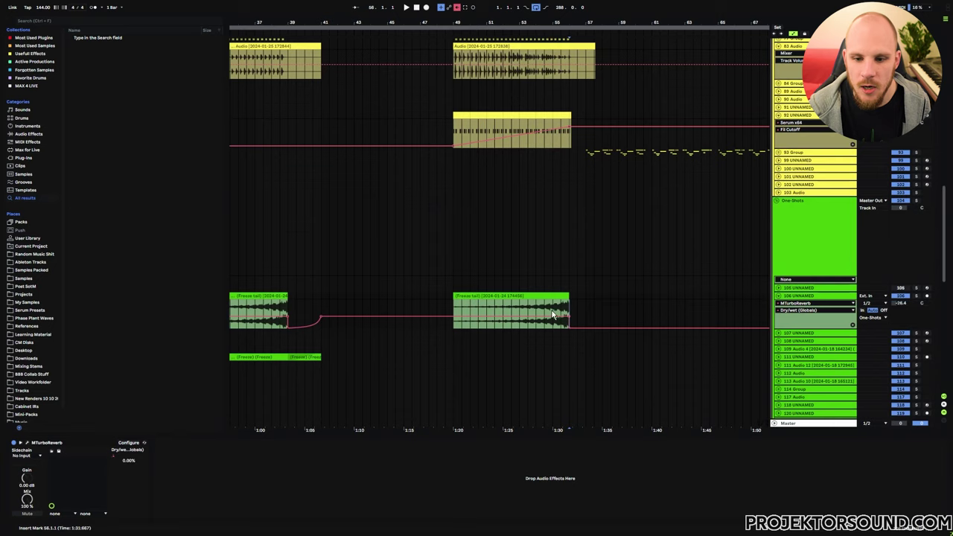
pyautogui.moveTo(498, 311); pyautogui.dragTo(569, 313)
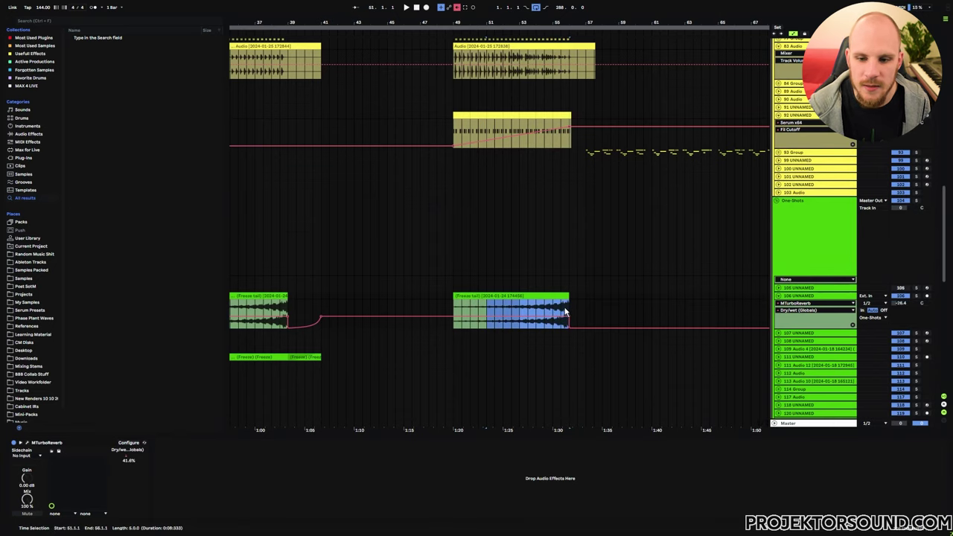
pyautogui.click(604, 302)
pyautogui.scroll(-4, 604, 302)
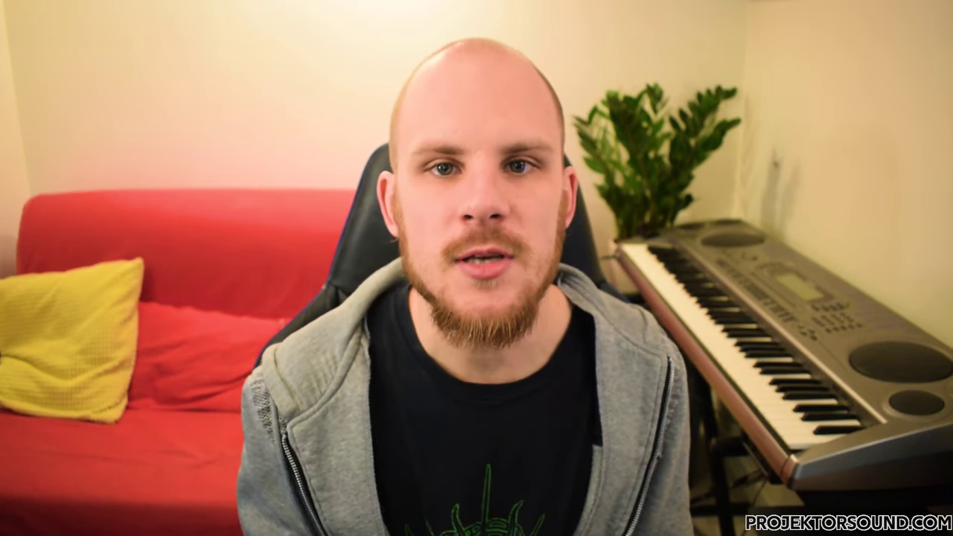